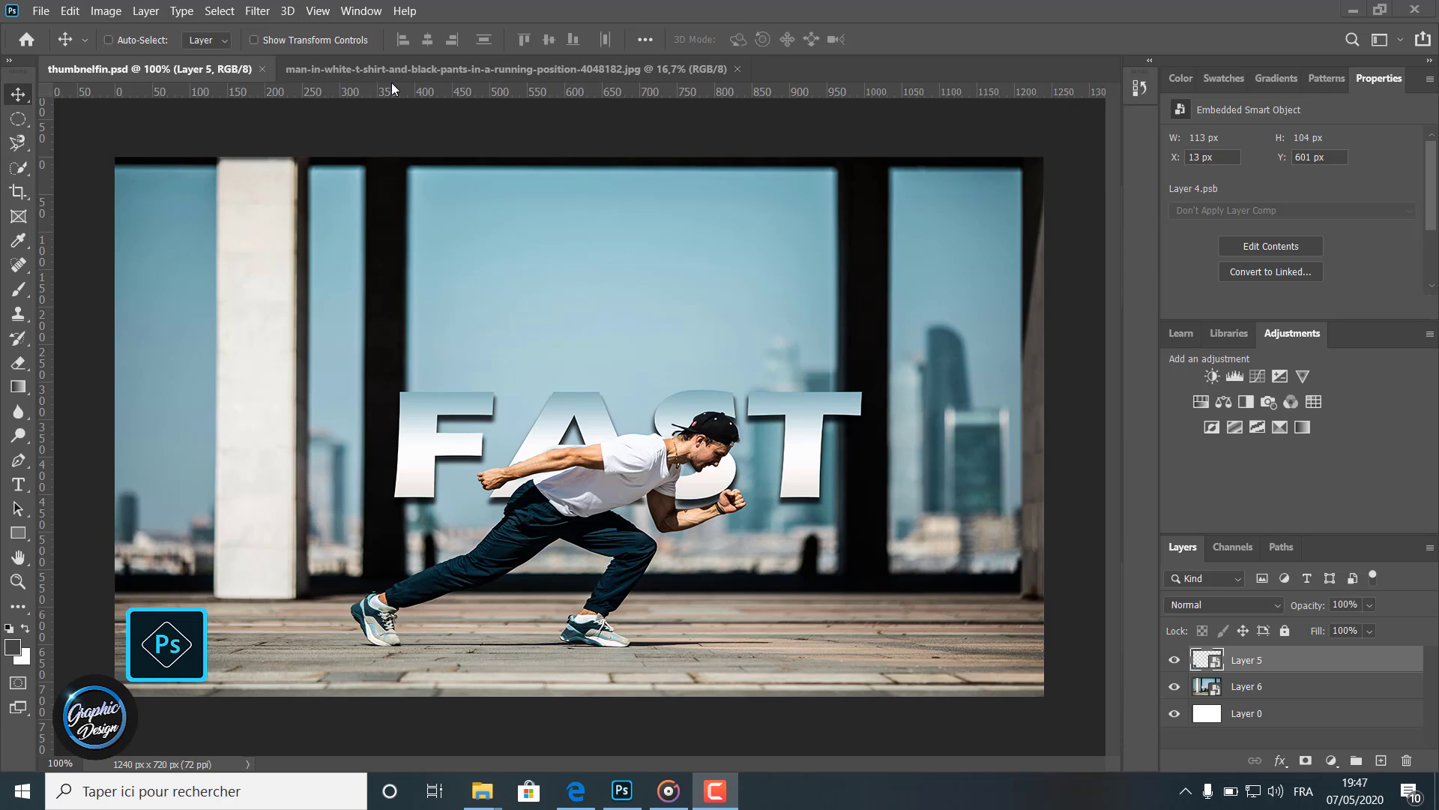
Unlock the background layer of the running-man photo into a regular editable layer
click(369, 66)
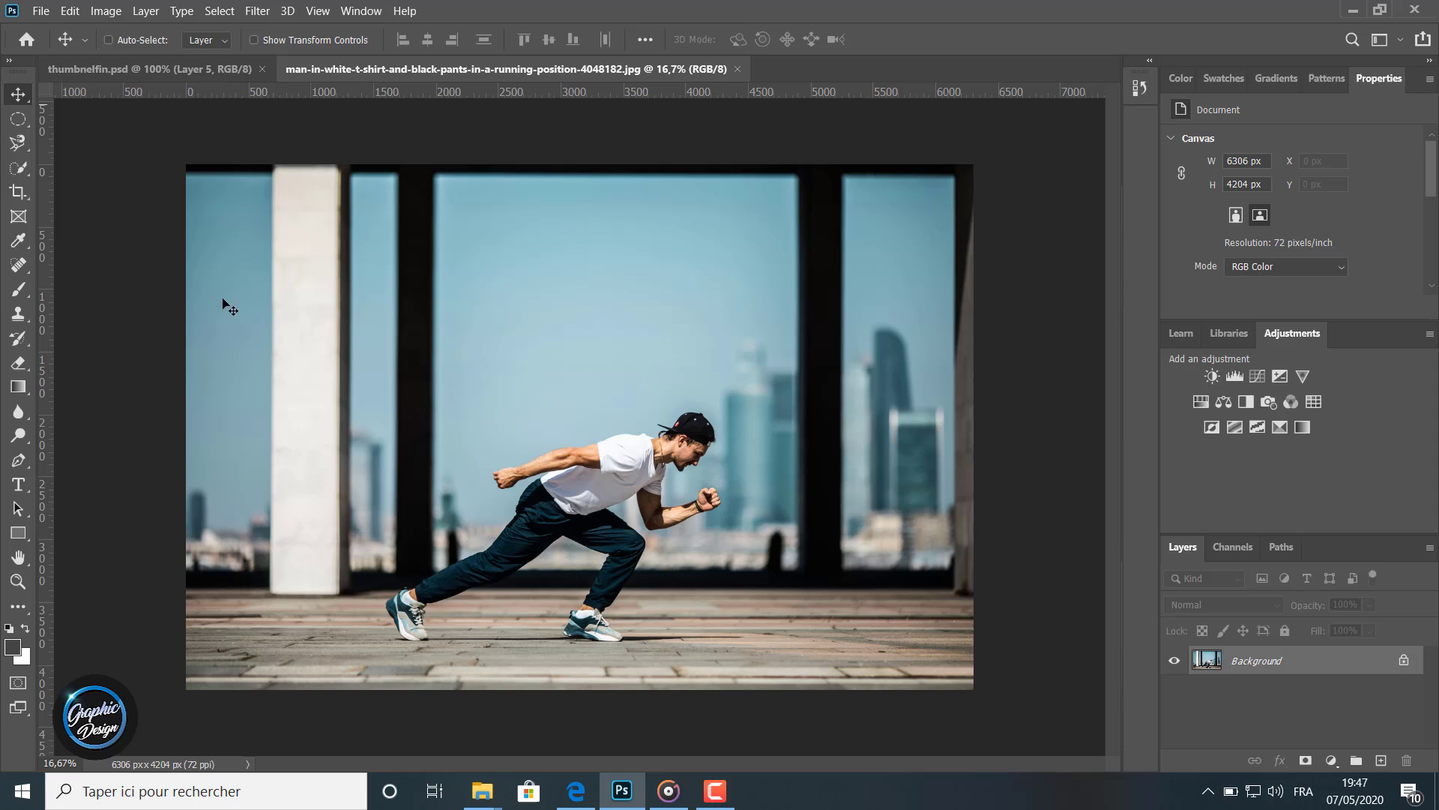
double_click(1346, 667)
click(870, 228)
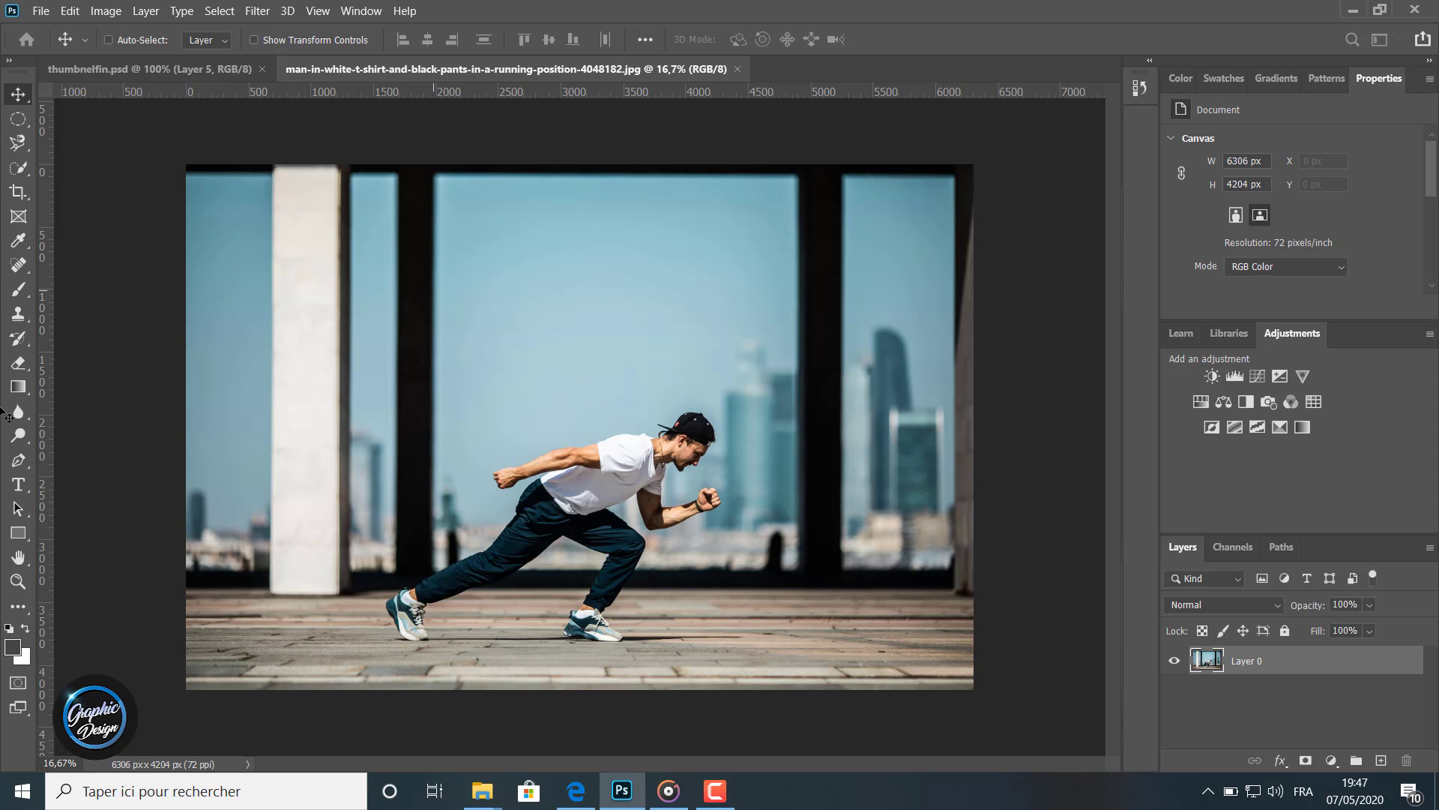
Pick the Quick Selection tool with a 223 px brush and start selecting the man's white shirt
click(18, 581)
click(433, 482)
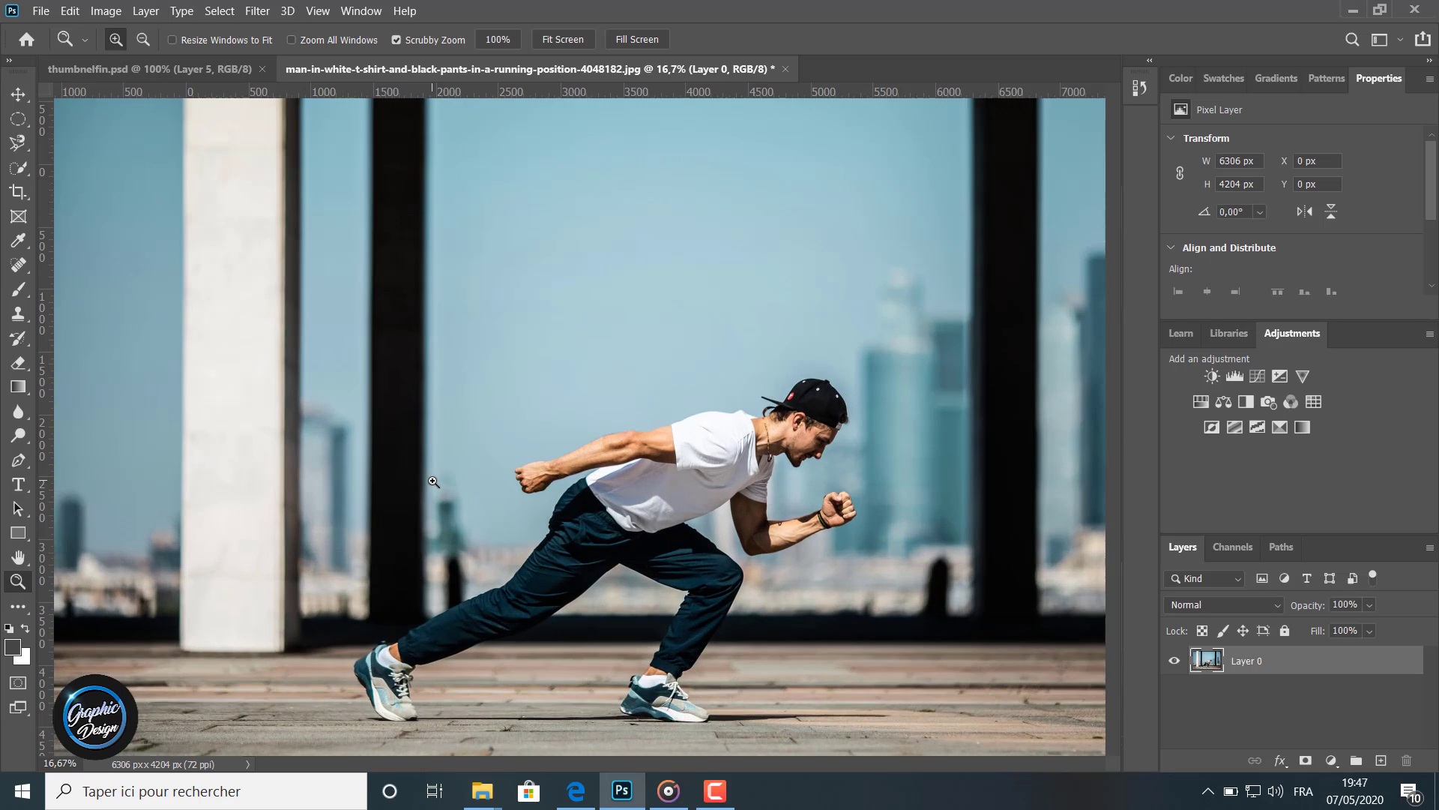
click(433, 481)
drag(652, 766, 713, 768)
scroll(677, 627, down, 2)
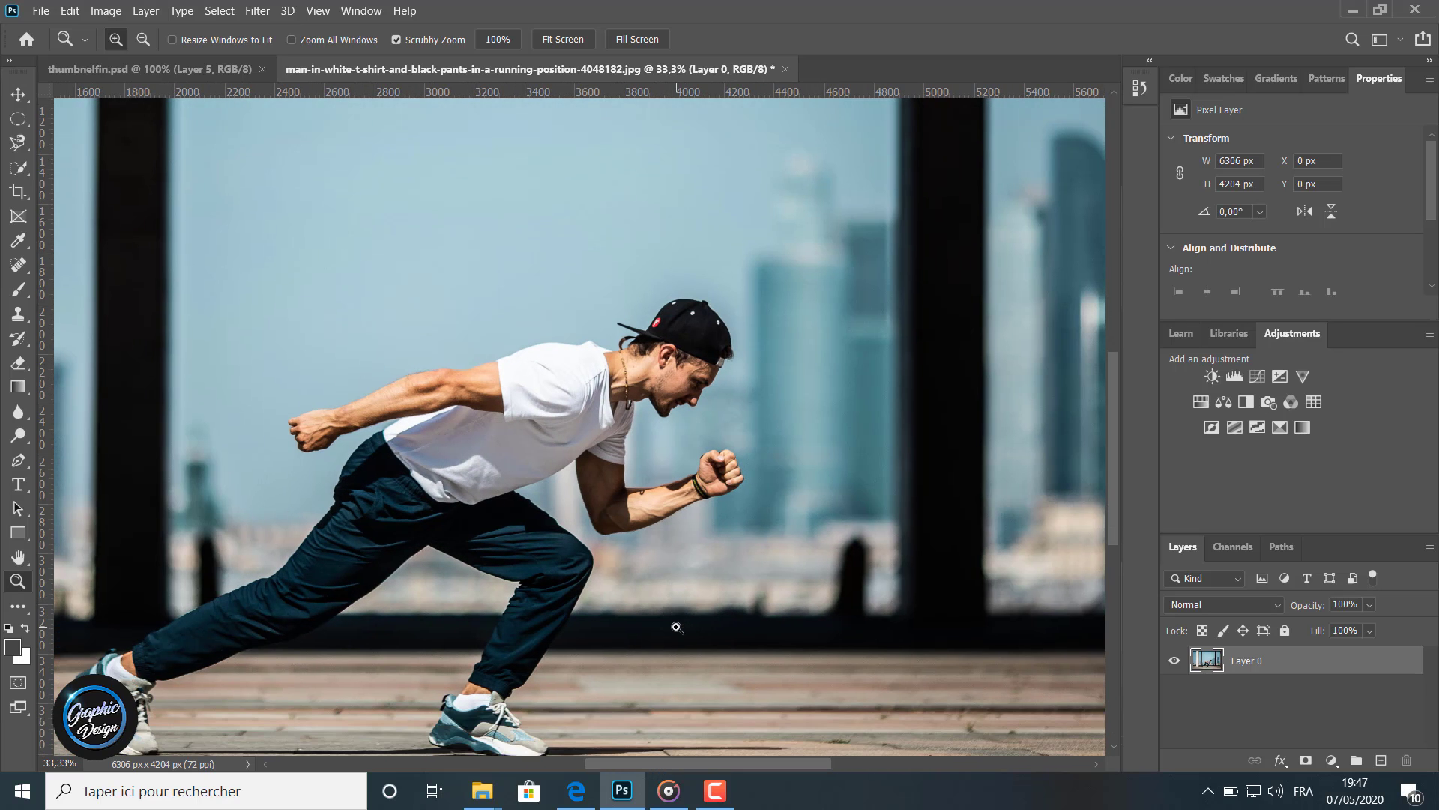
right_click(20, 168)
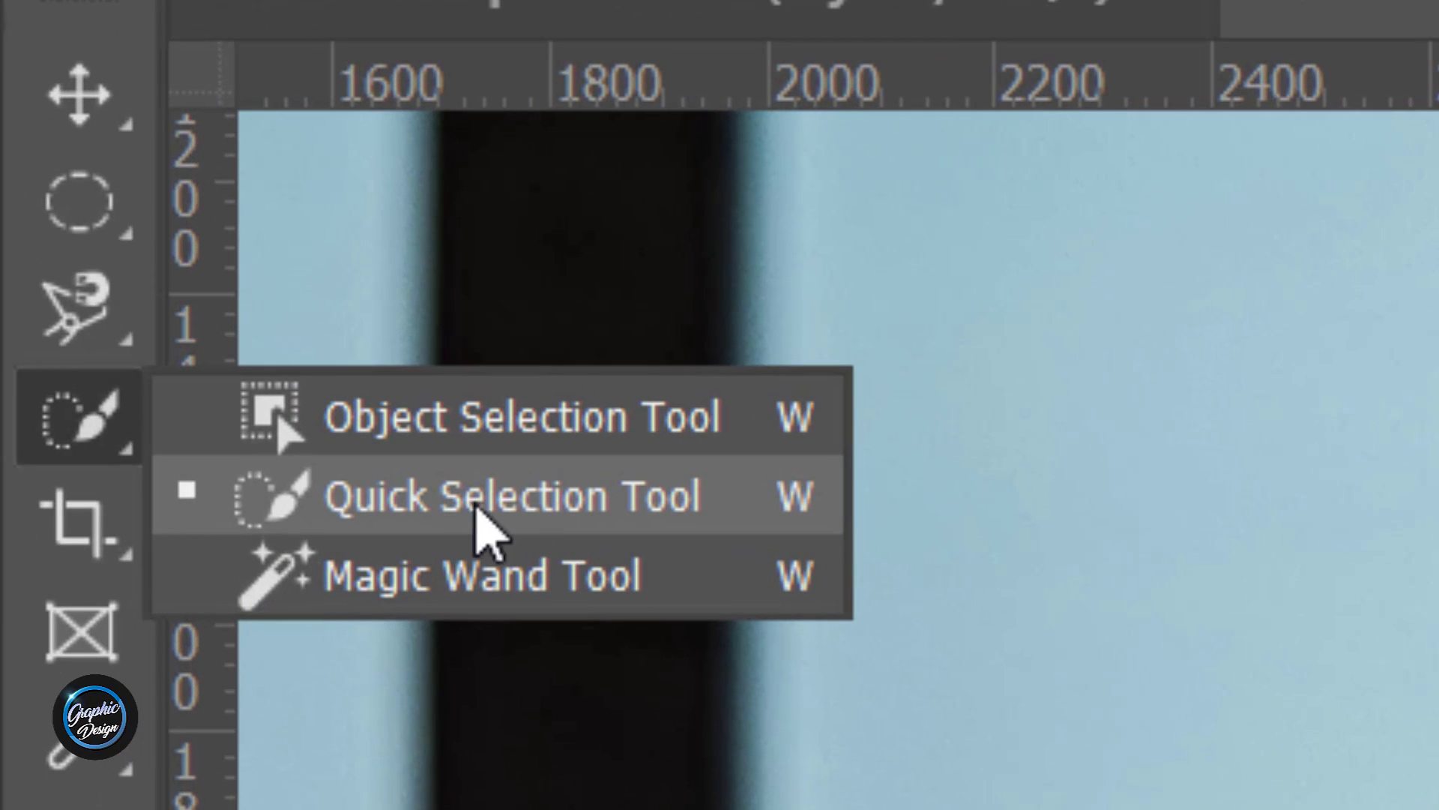
click(477, 510)
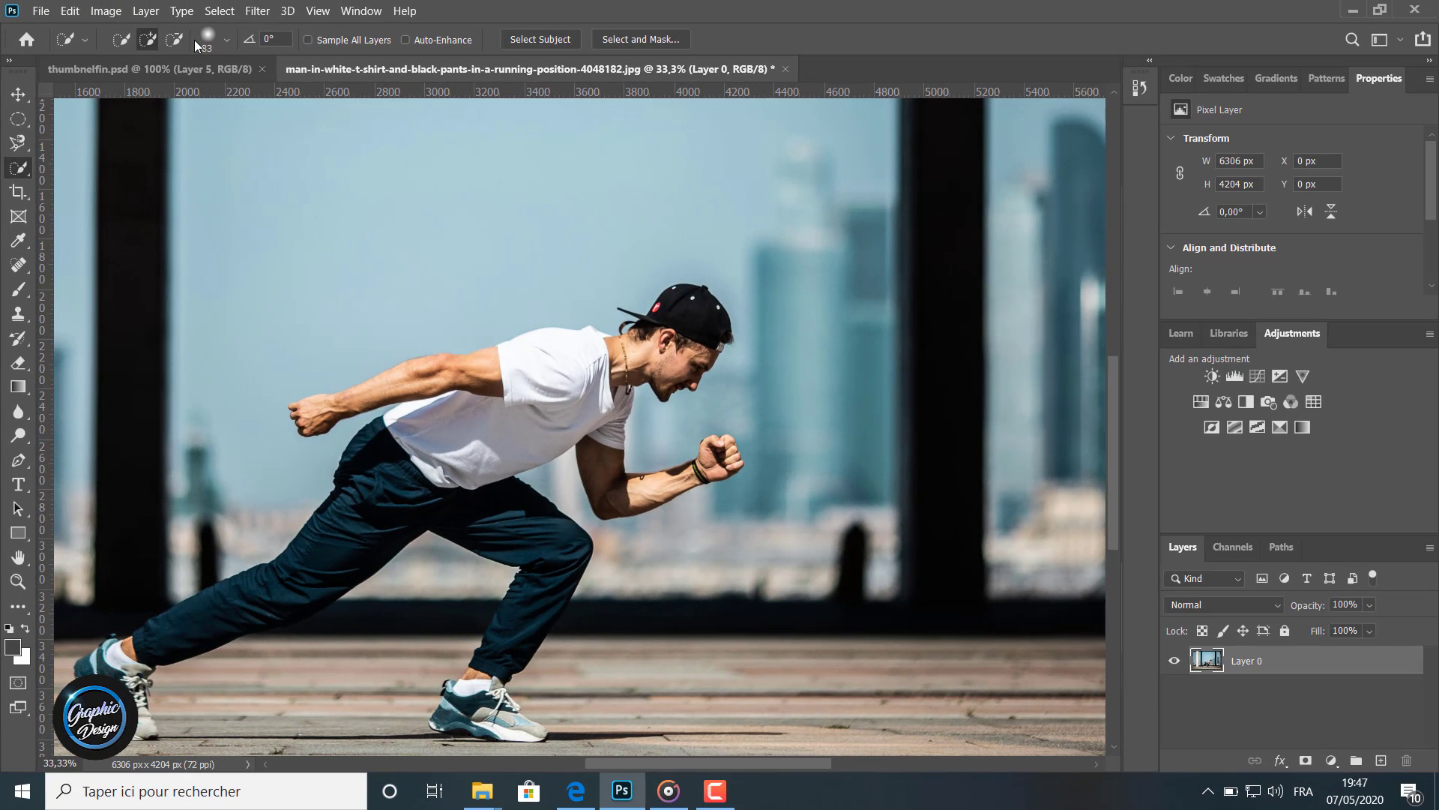
click(225, 41)
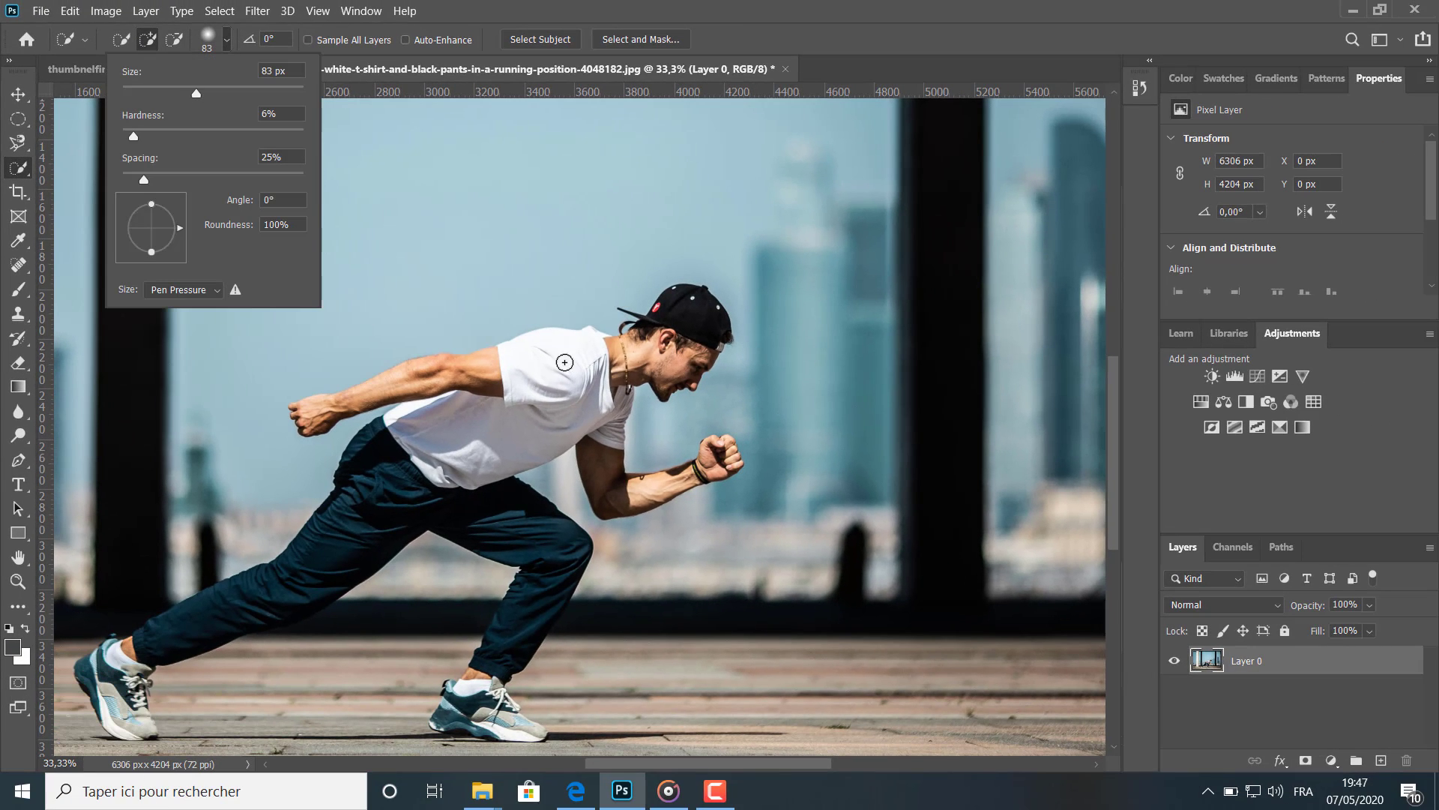
drag(235, 94, 261, 93)
drag(136, 137, 151, 138)
click(558, 365)
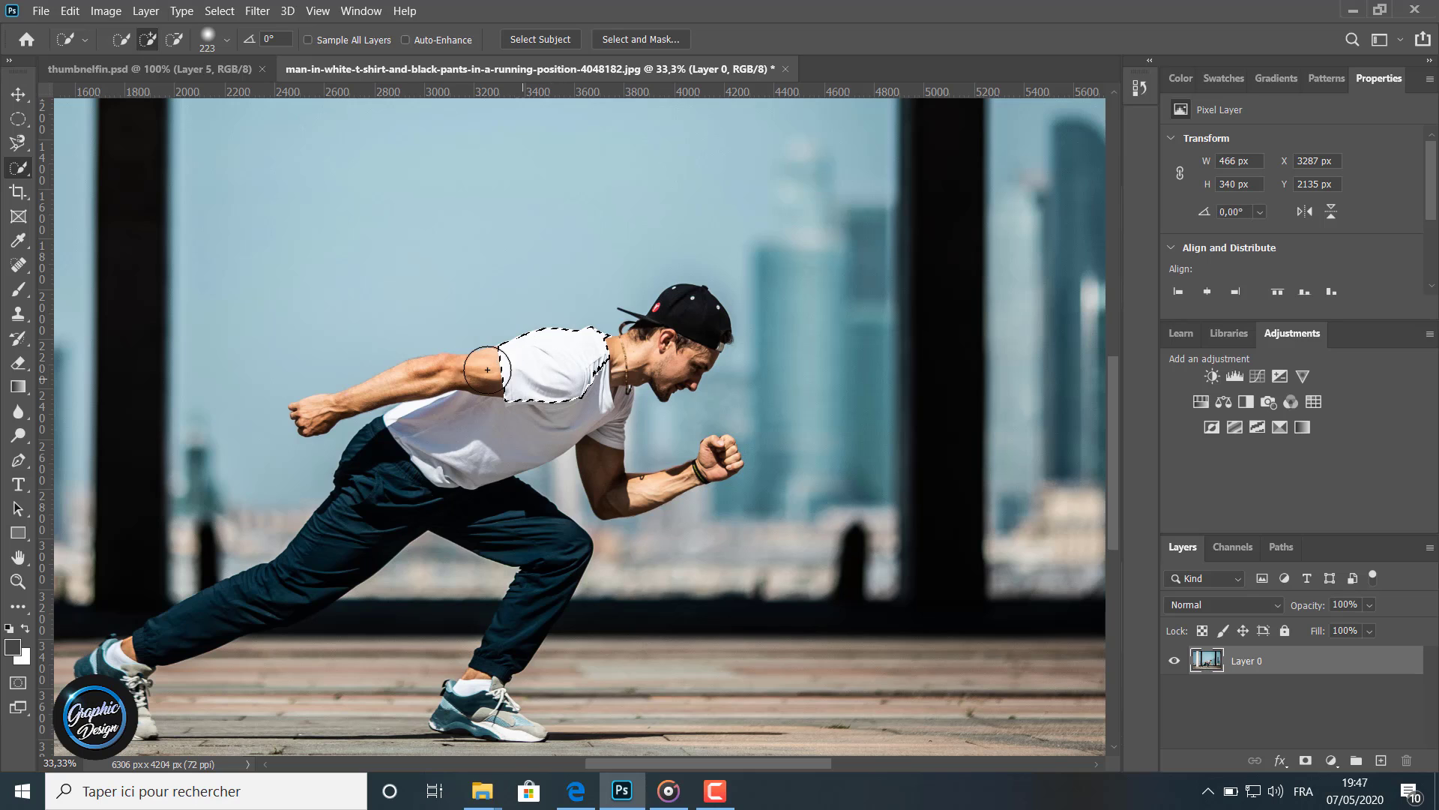
Extend the quick selection over the man's head, legs and both arms
mouse_move(488, 369)
mouse_down()
mouse_move(489, 470)
mouse_move(499, 432)
mouse_move(432, 415)
mouse_move(396, 477)
mouse_move(372, 484)
mouse_move(491, 506)
mouse_move(543, 578)
mouse_move(527, 633)
mouse_move(521, 622)
mouse_move(479, 670)
mouse_move(348, 578)
mouse_move(326, 528)
mouse_move(634, 344)
mouse_move(673, 359)
mouse_up()
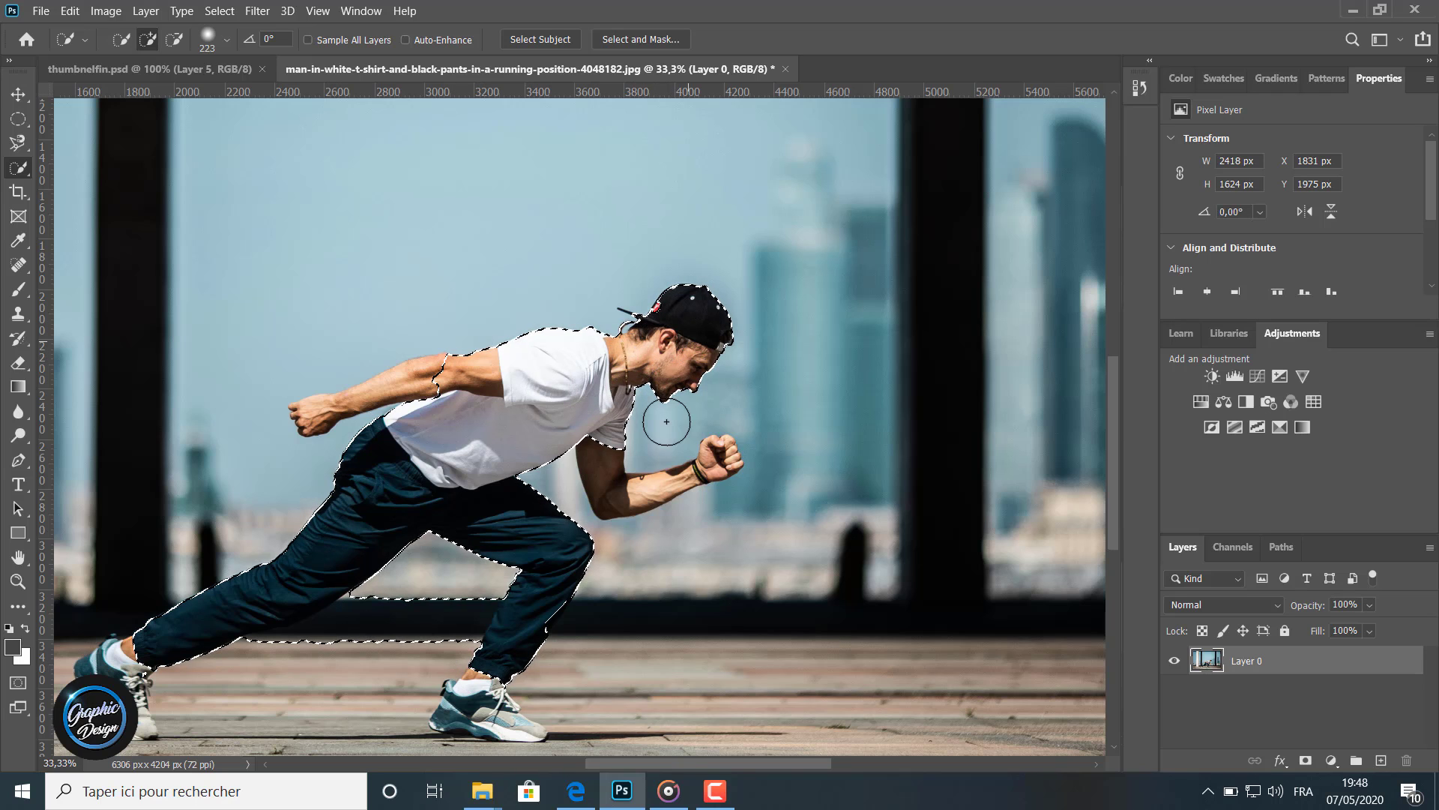
mouse_move(601, 462)
mouse_down()
mouse_move(606, 487)
mouse_move(718, 466)
mouse_up()
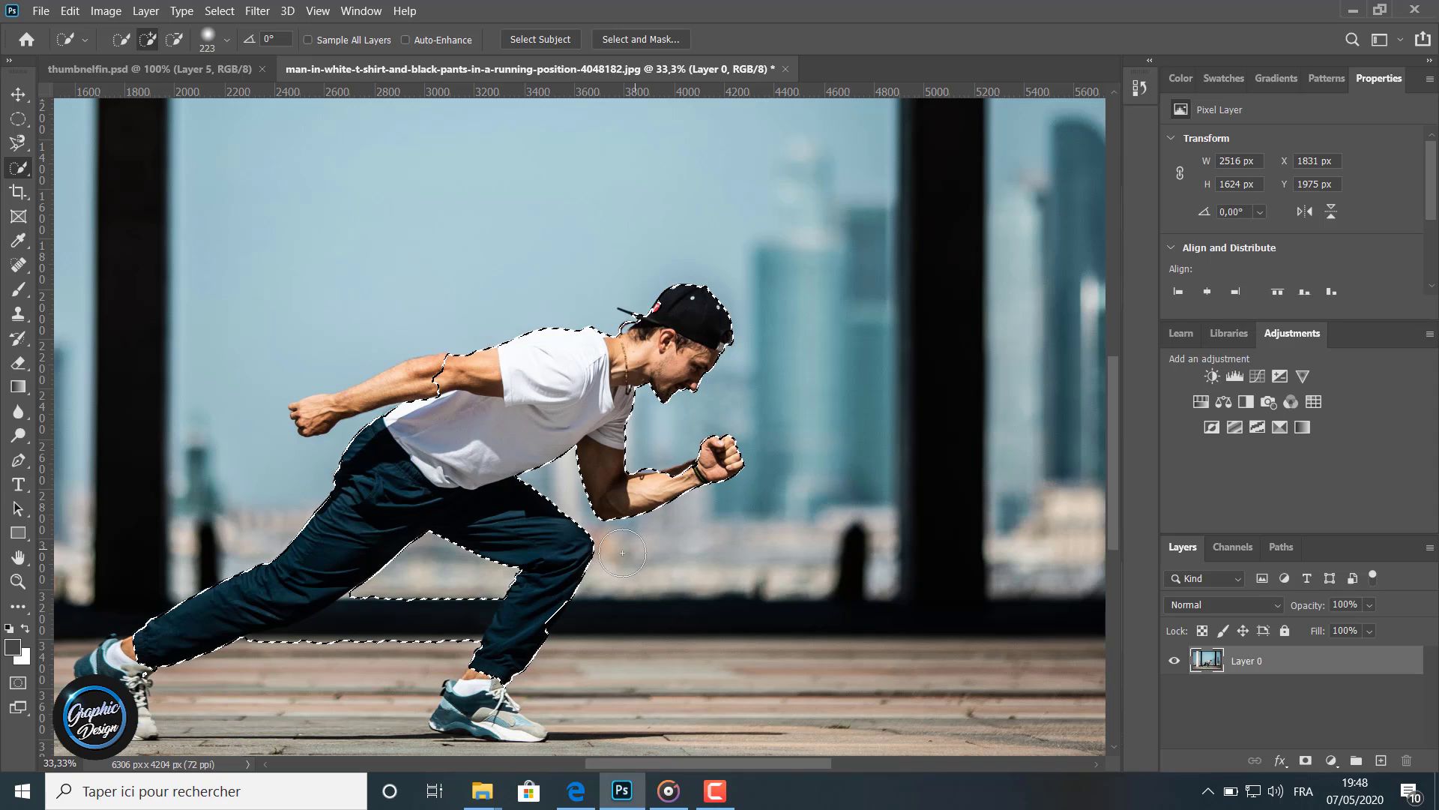
mouse_move(412, 397)
mouse_down()
mouse_move(405, 386)
mouse_move(317, 407)
mouse_up()
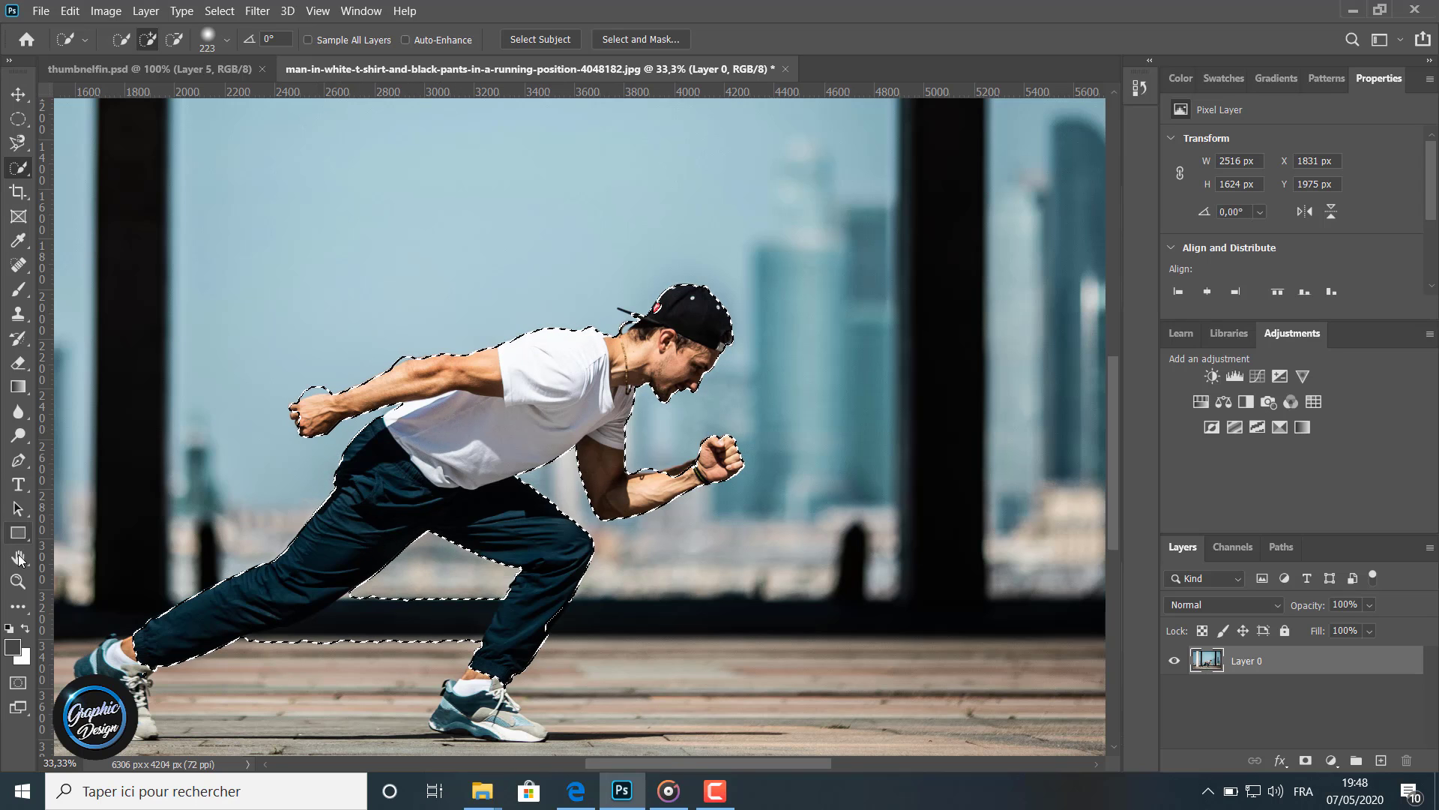
Reduce the brush to 16 px and subtract the background gap beside the man's hair from the selection
click(18, 581)
drag(661, 330, 667, 325)
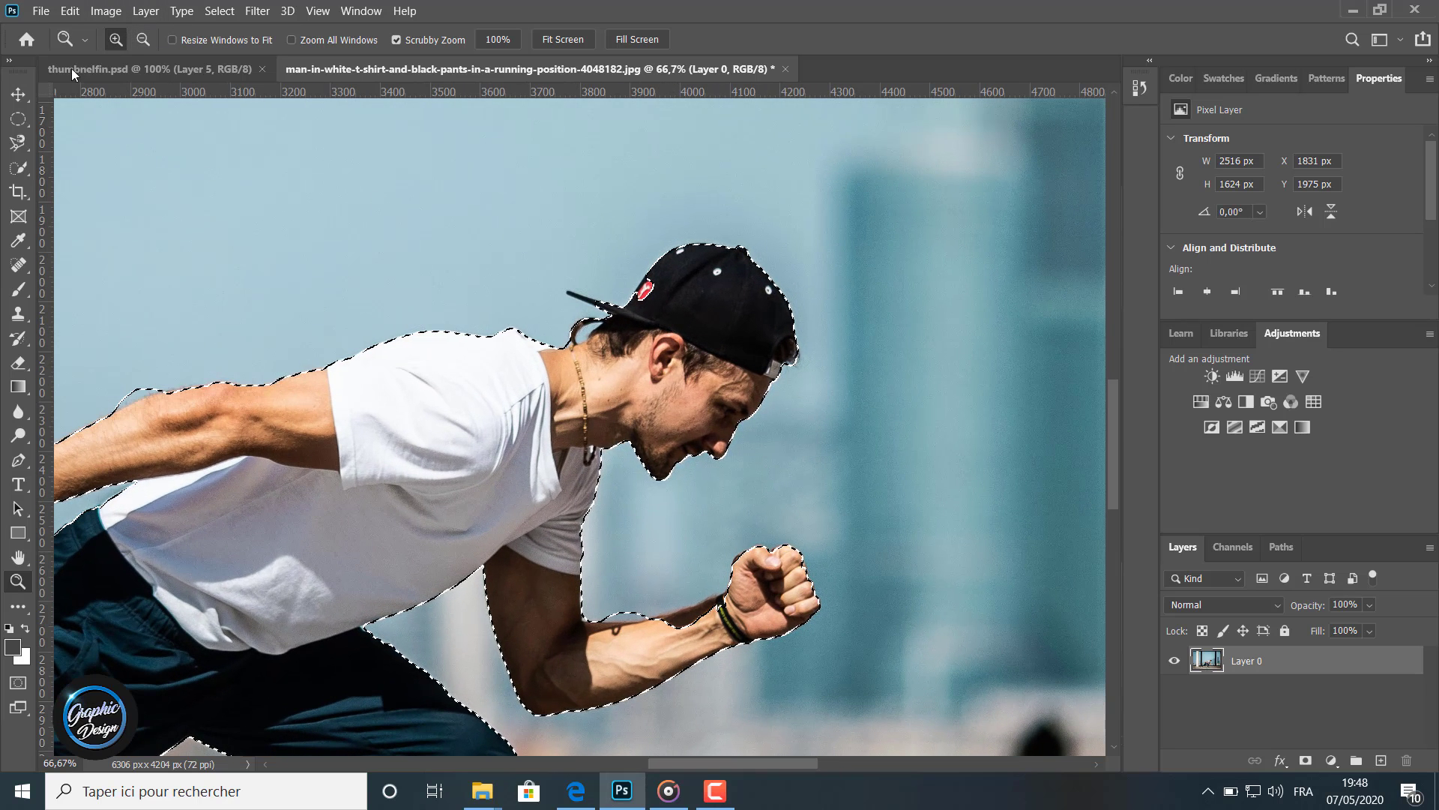
click(22, 166)
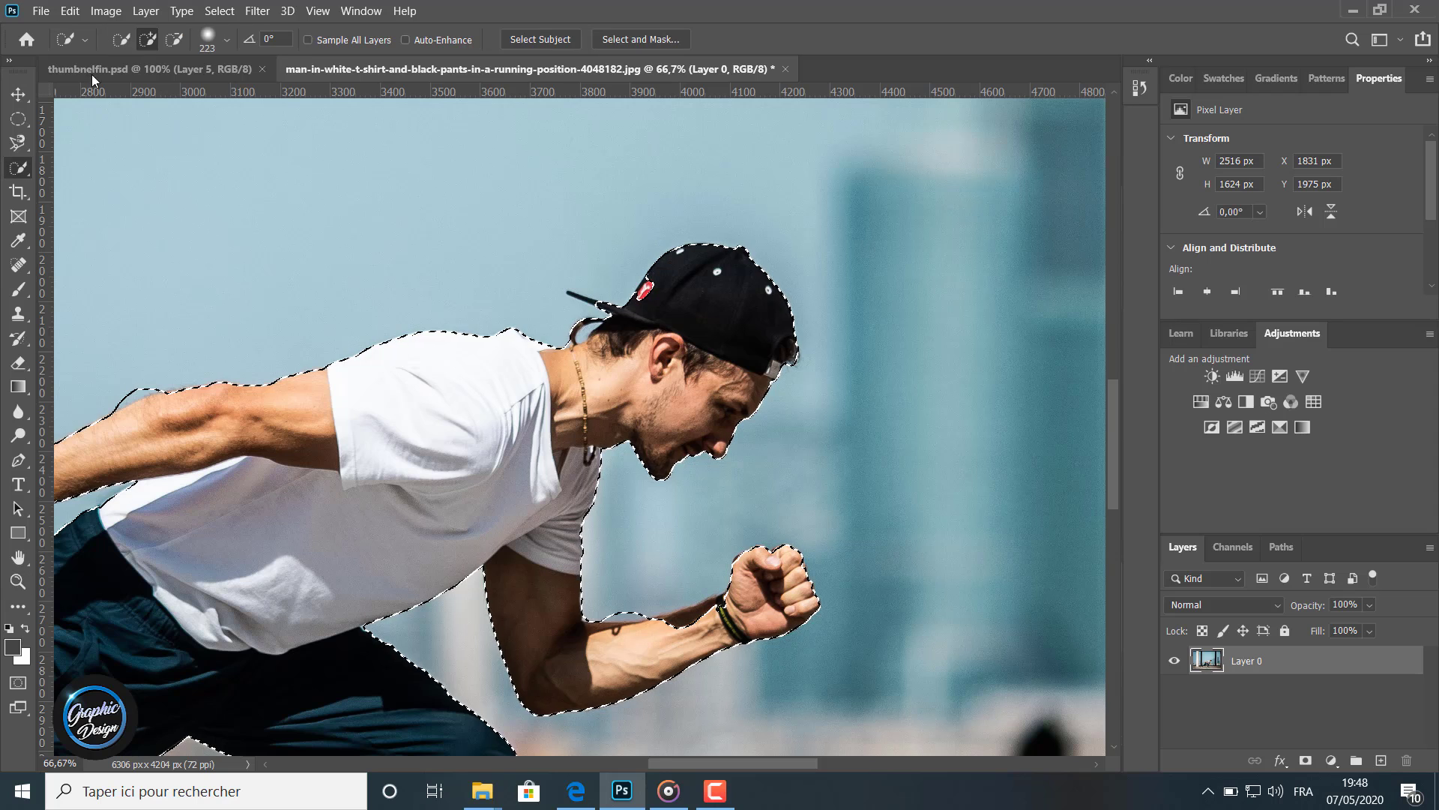
click(225, 40)
mouse_move(260, 96)
mouse_down()
mouse_move(136, 96)
mouse_move(135, 139)
mouse_up()
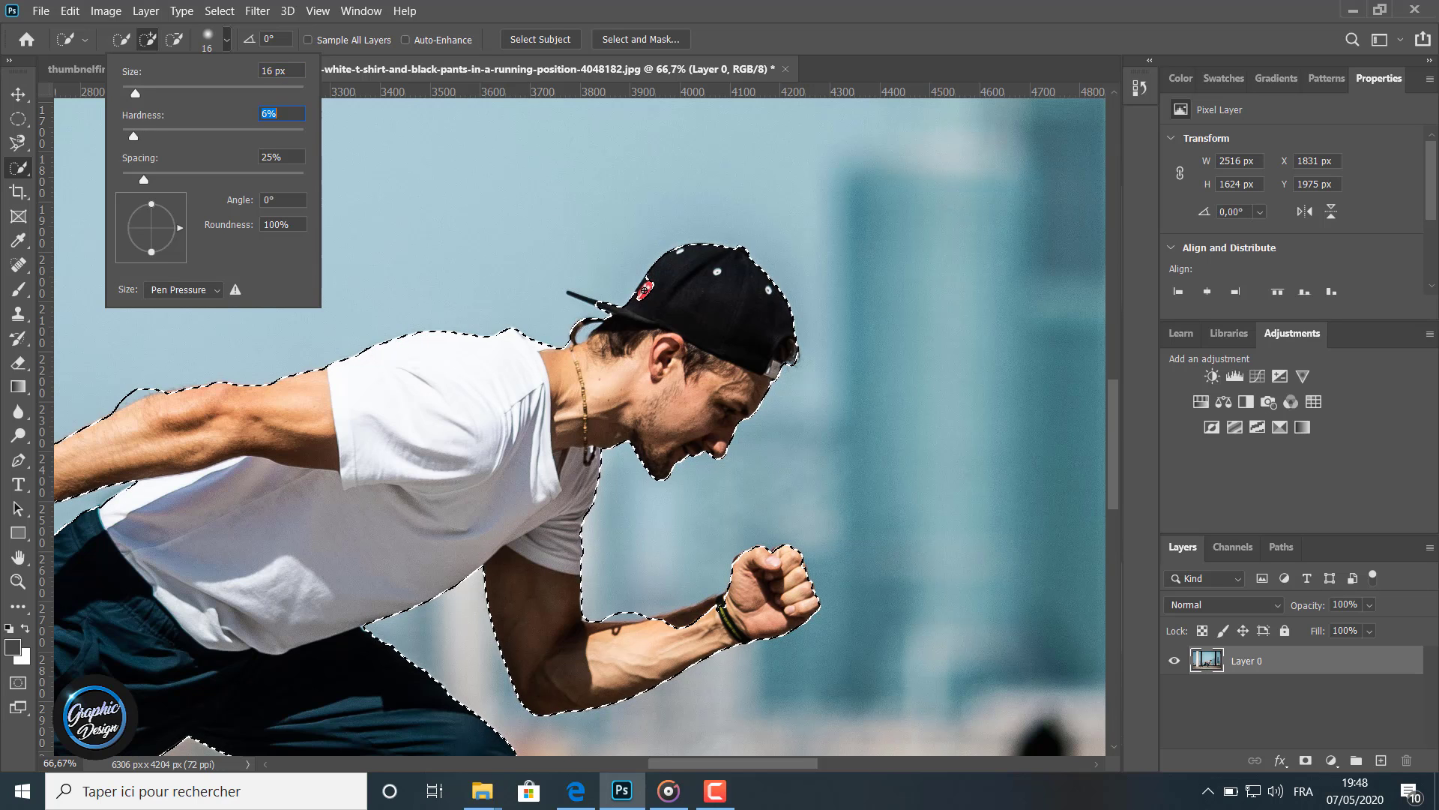
key(Return)
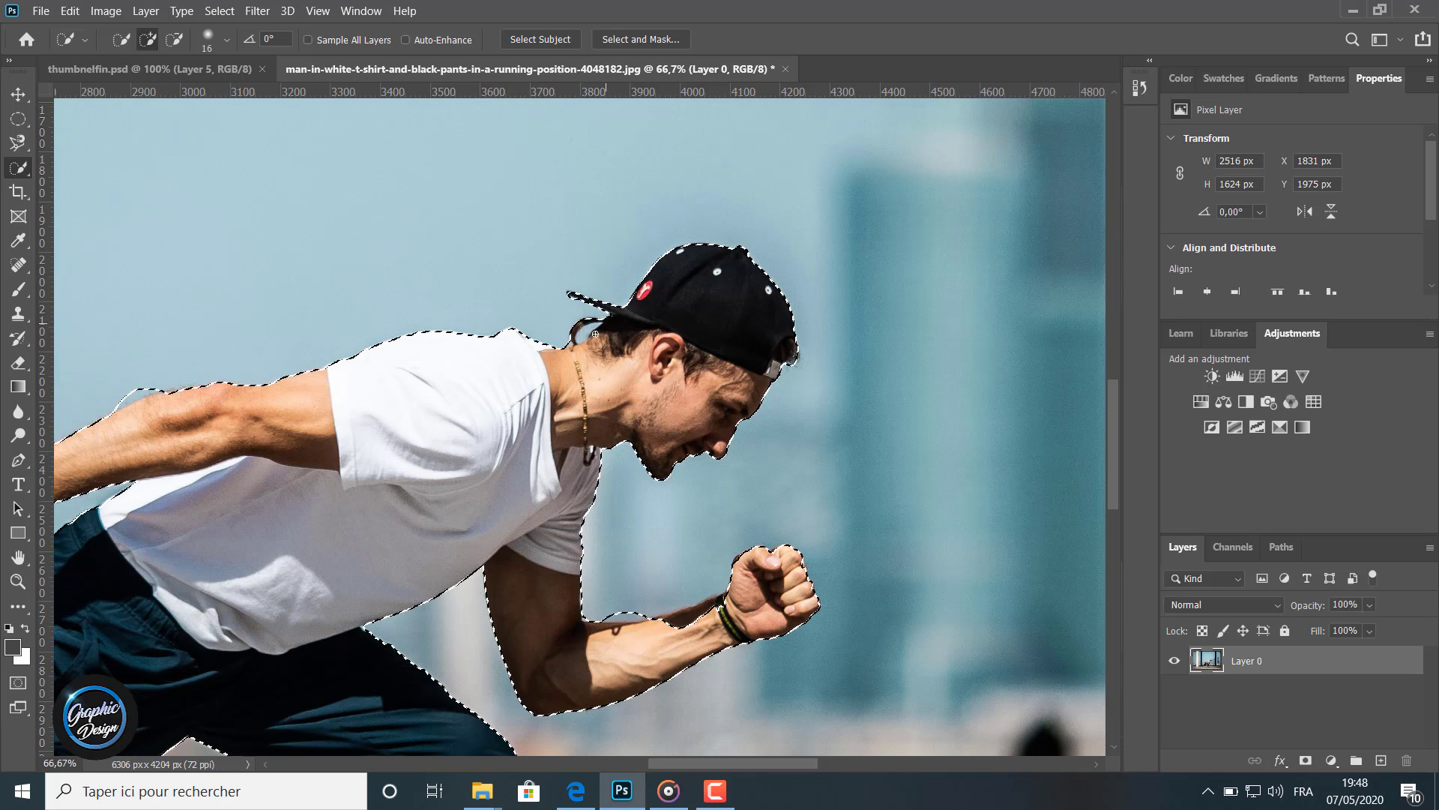
click(174, 40)
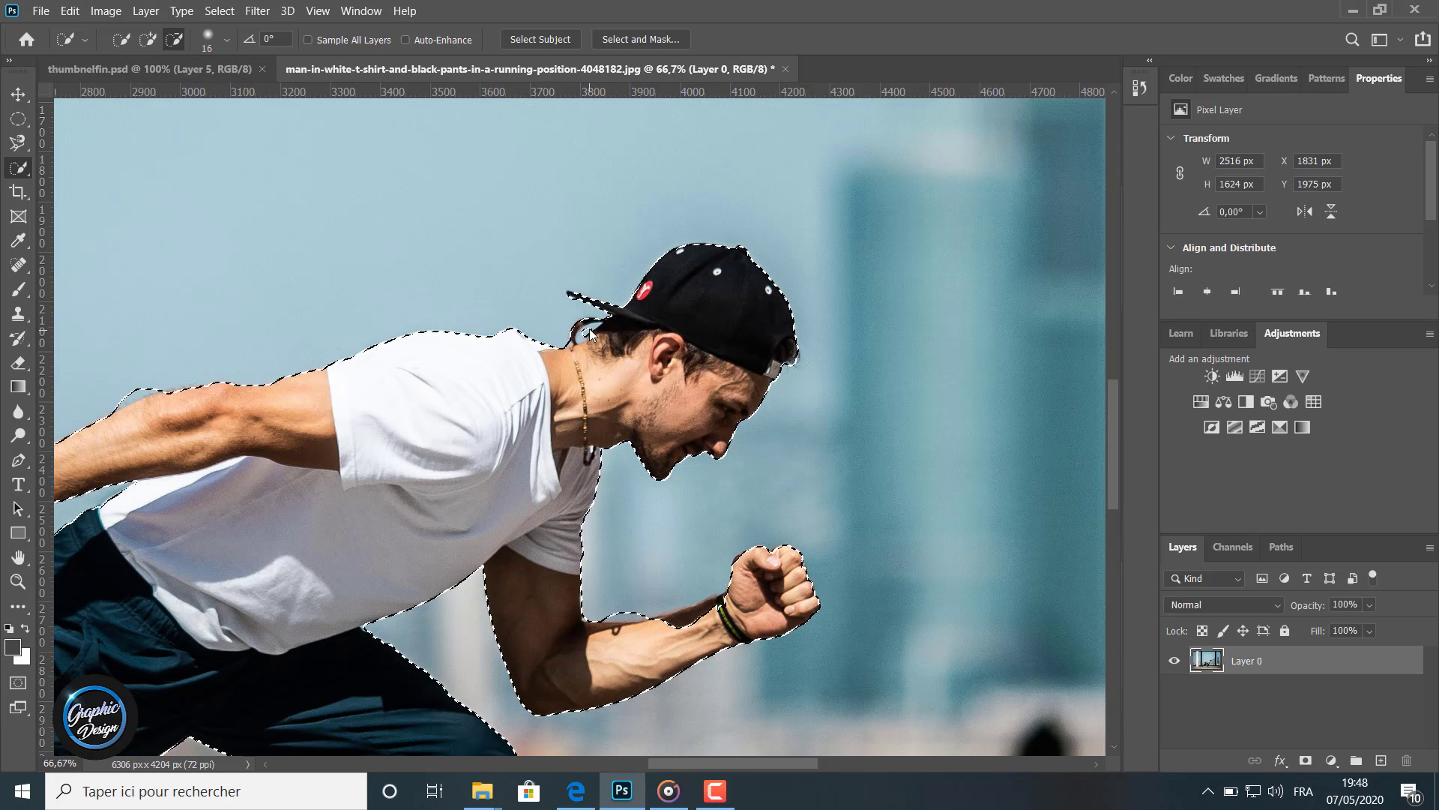
click(589, 330)
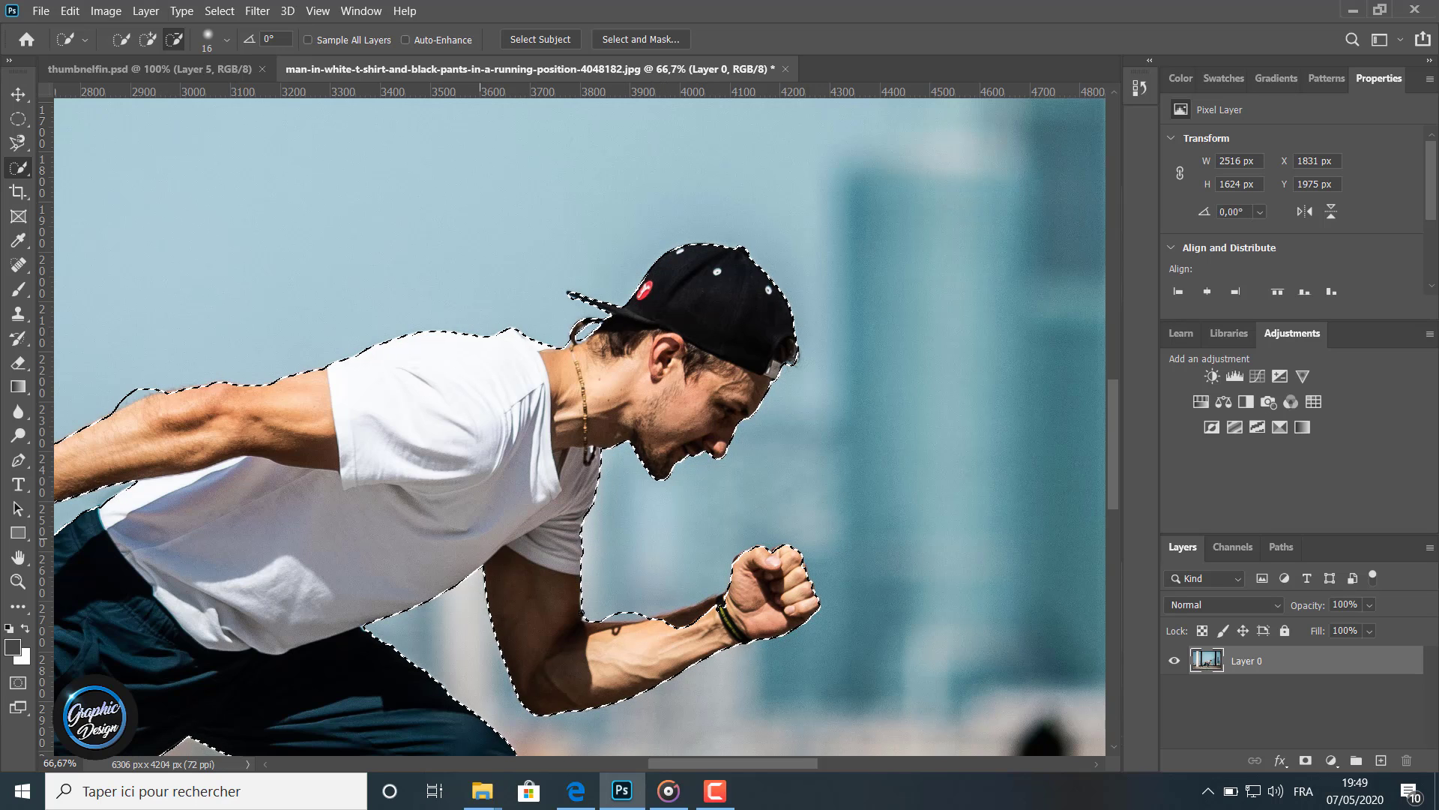
Add the missing part of the forward forearm to the selection
click(148, 39)
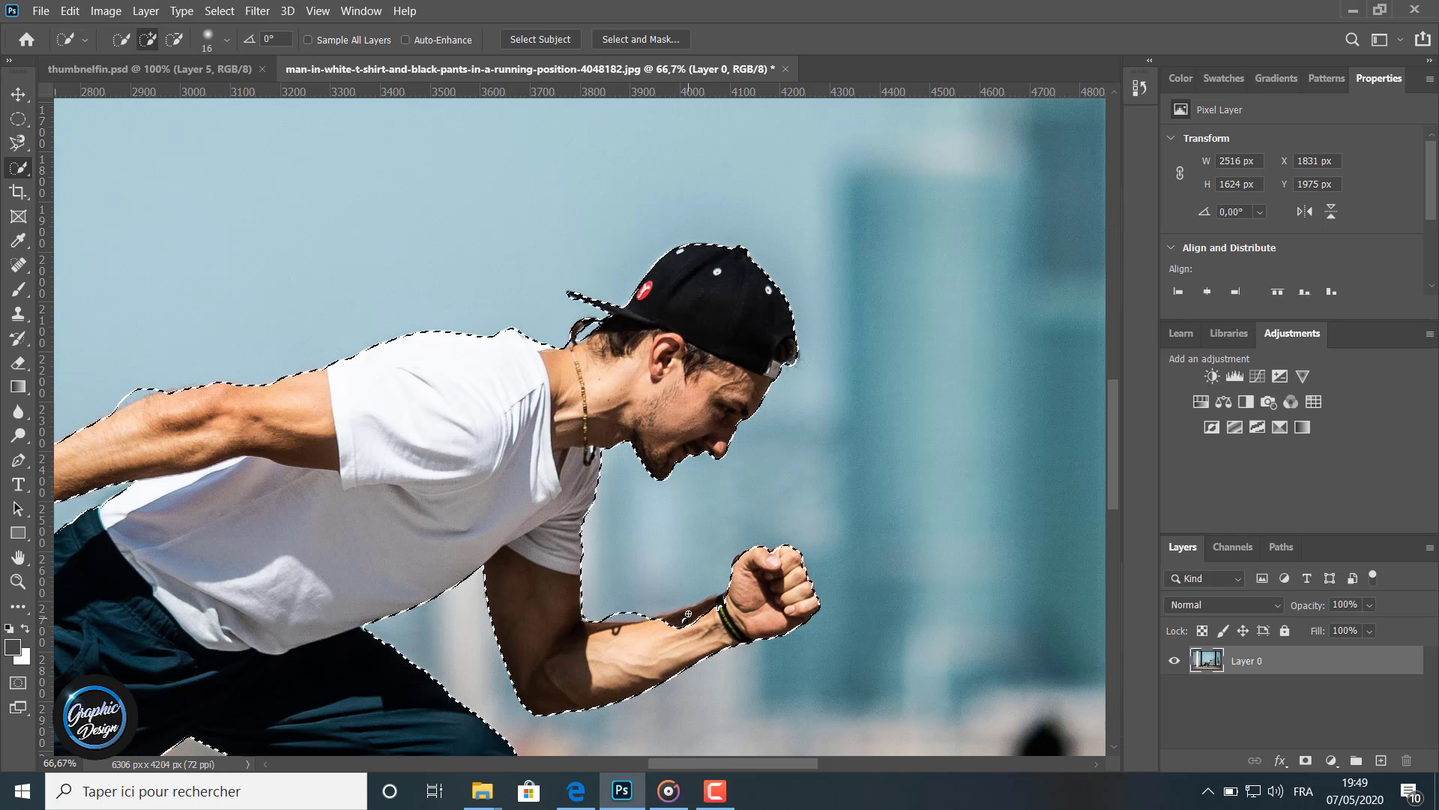
drag(685, 621, 703, 607)
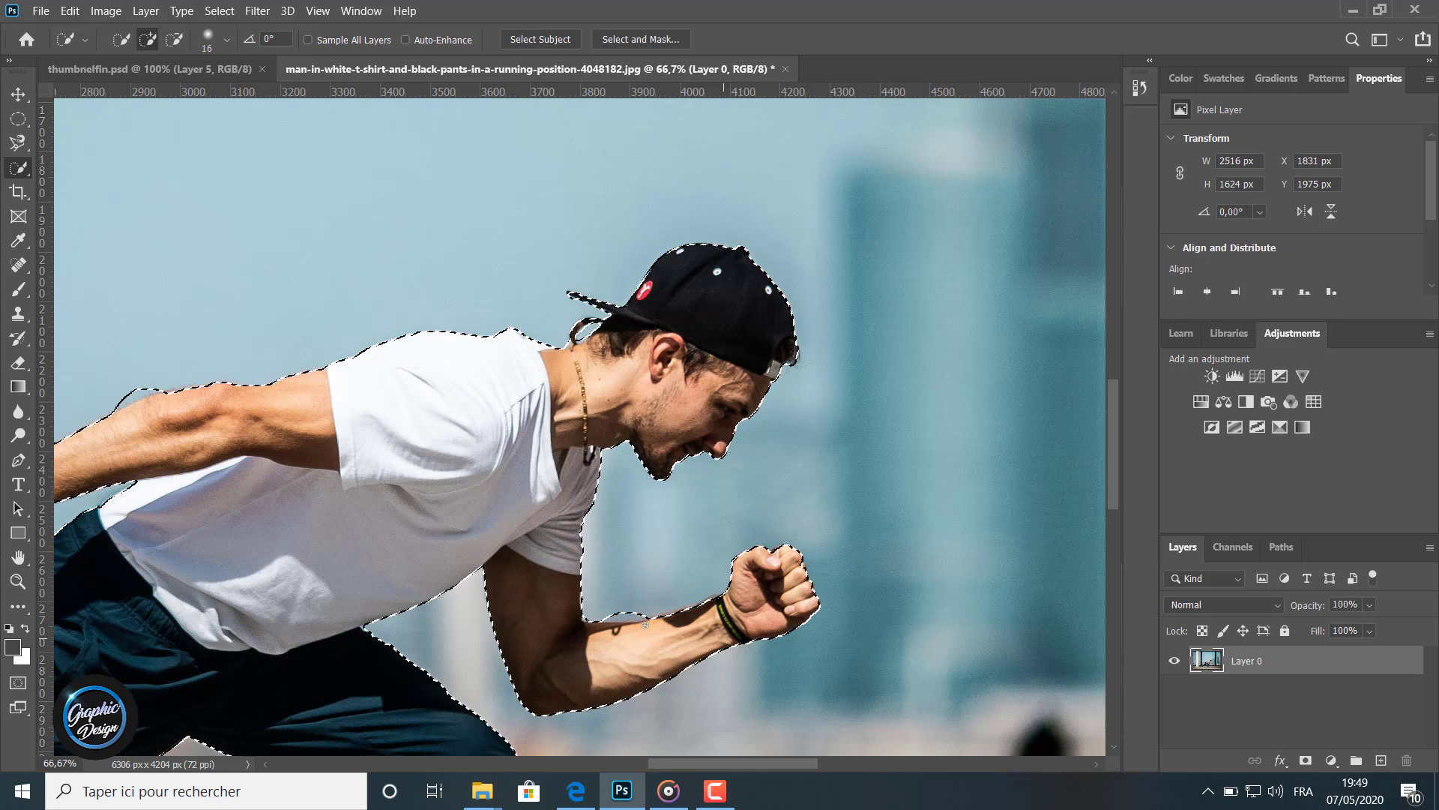
key(alt)
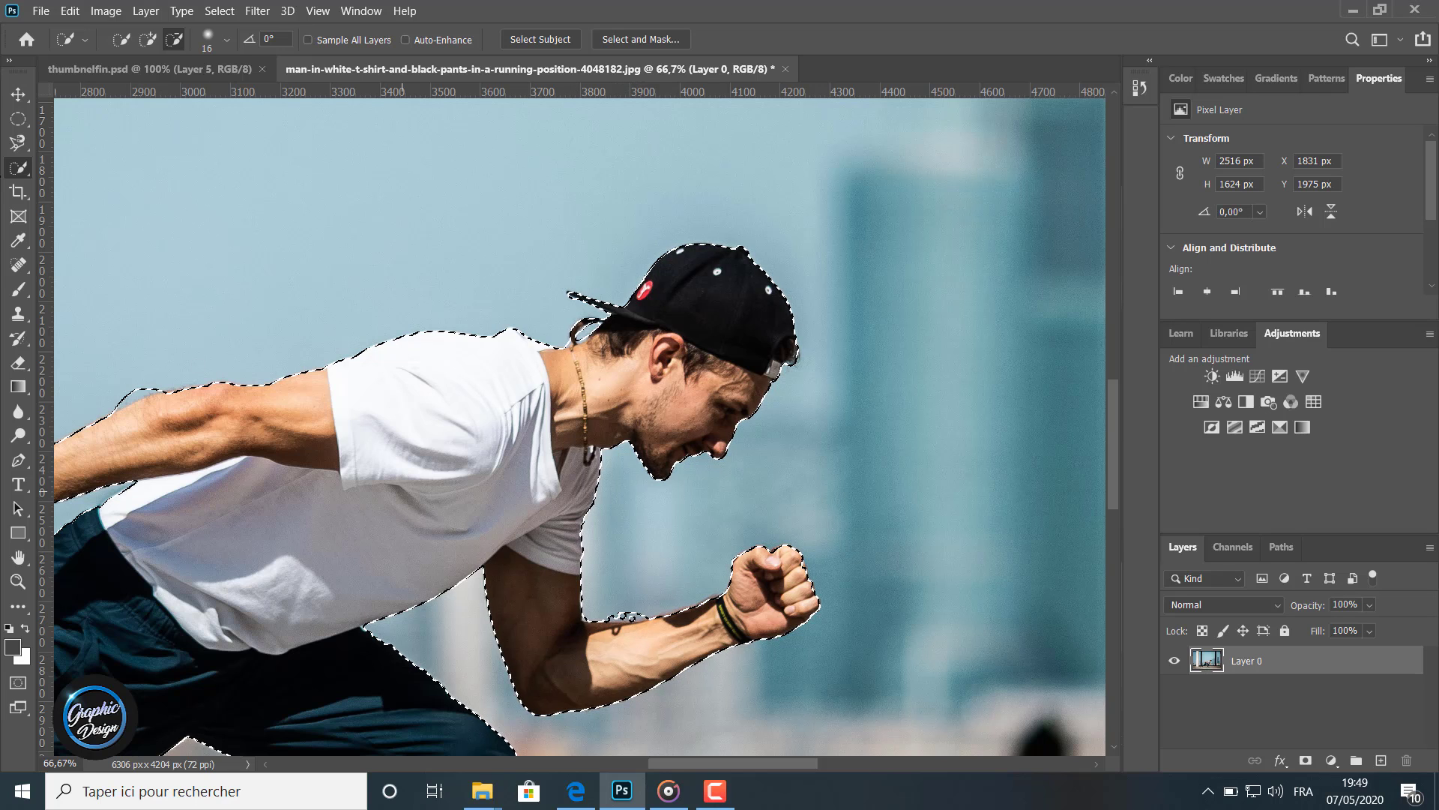
With a 58 px brush, remove the ground between the man's legs from the selection and restore the rear leg's edge
click(227, 40)
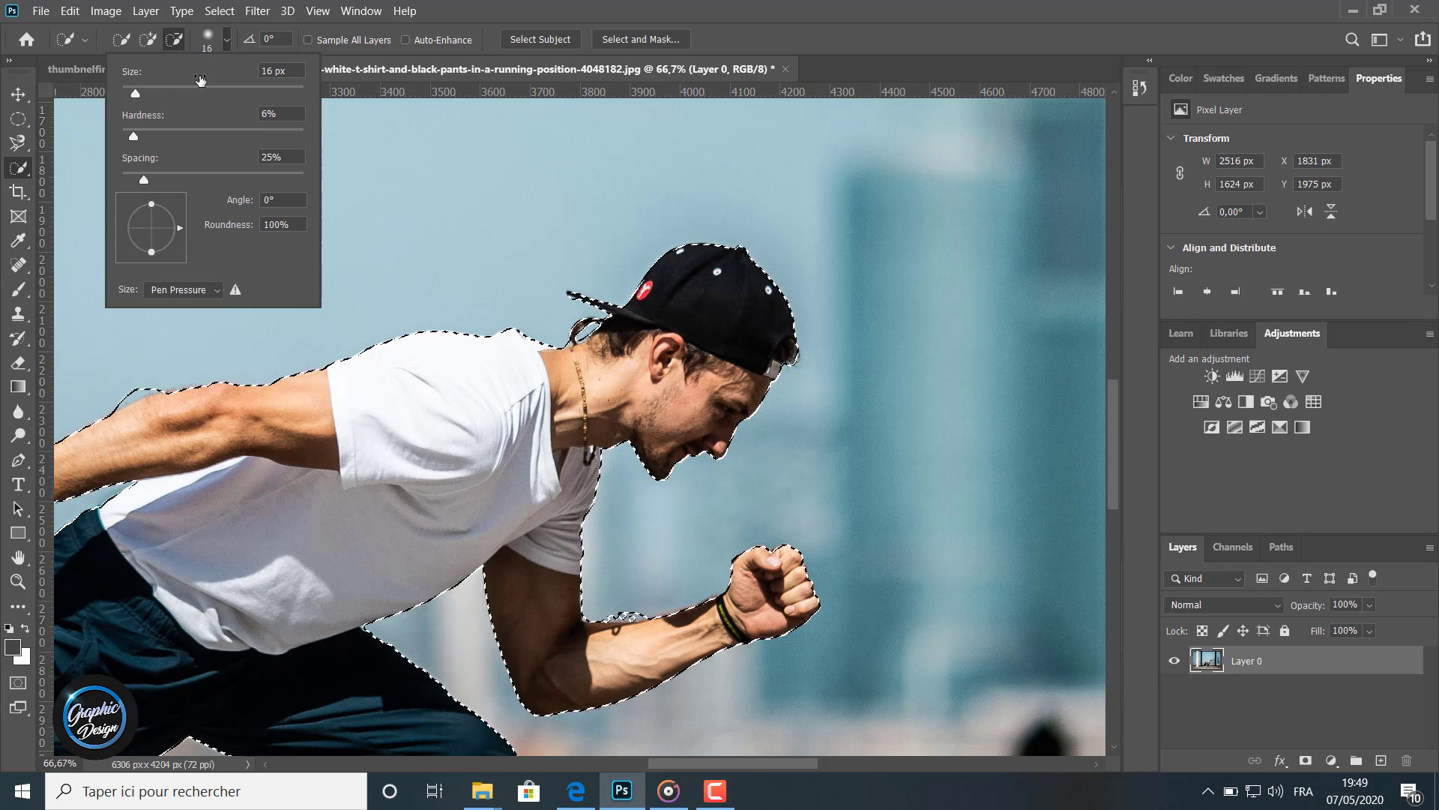
drag(133, 92, 174, 91)
key(Return)
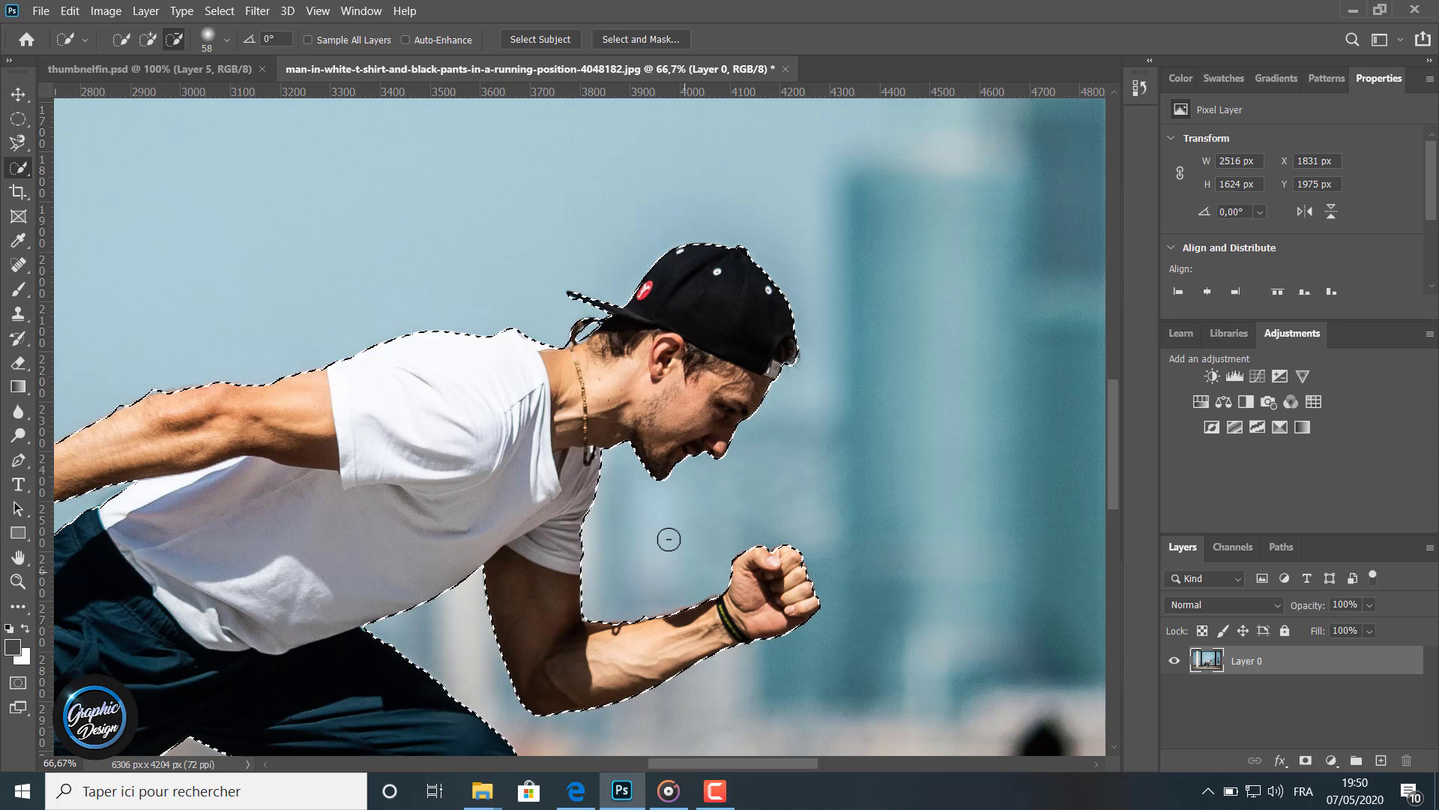
drag(731, 765, 654, 762)
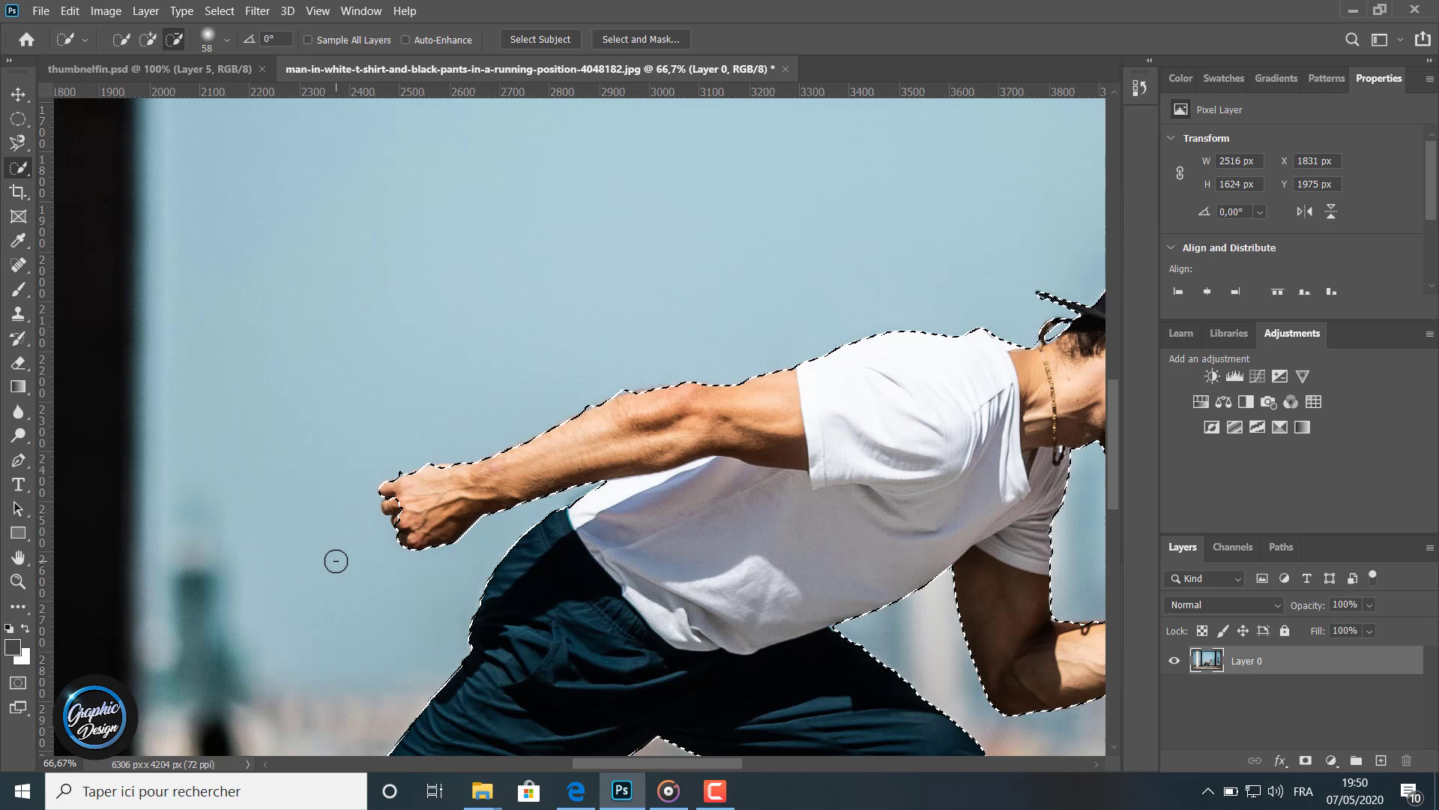
click(150, 42)
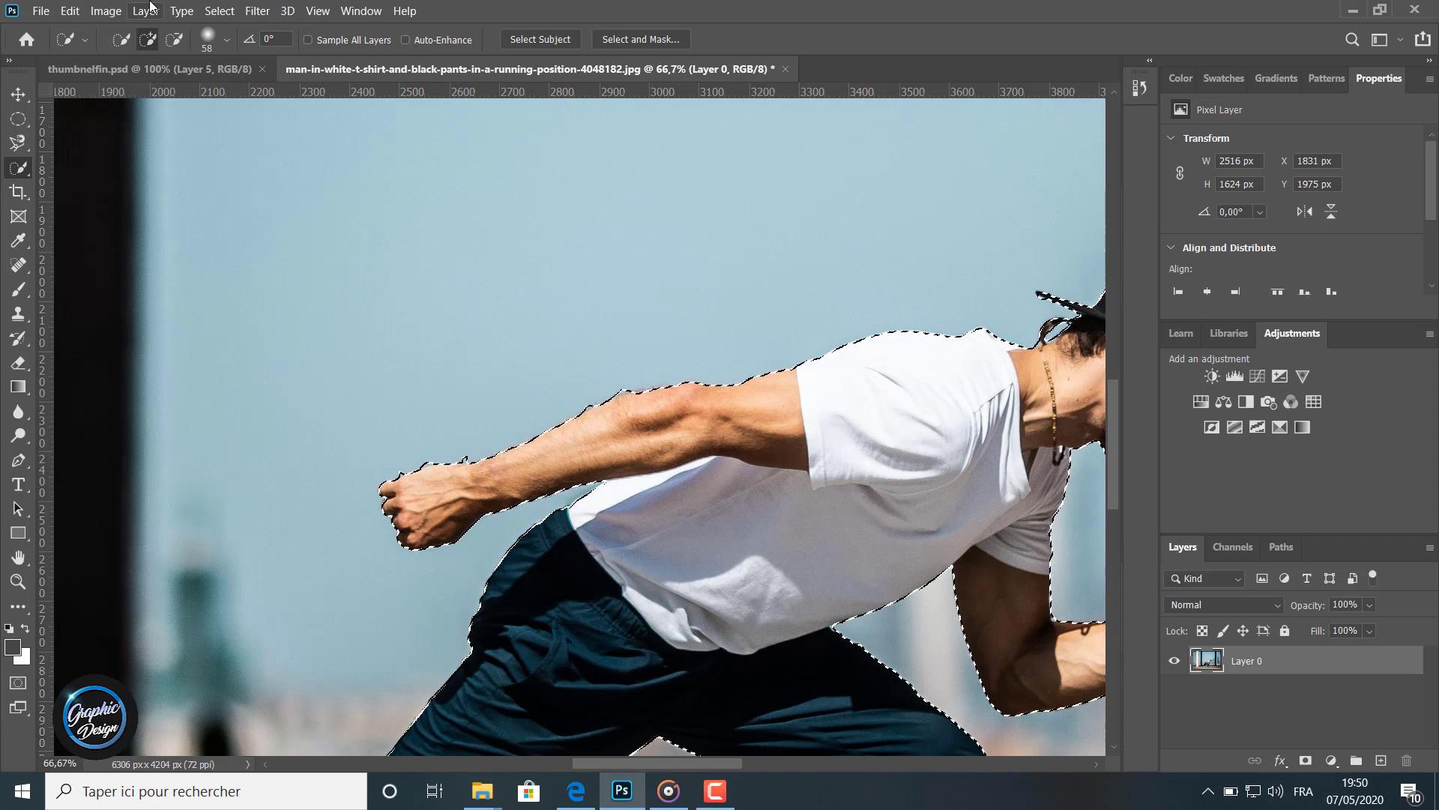
key(alt)
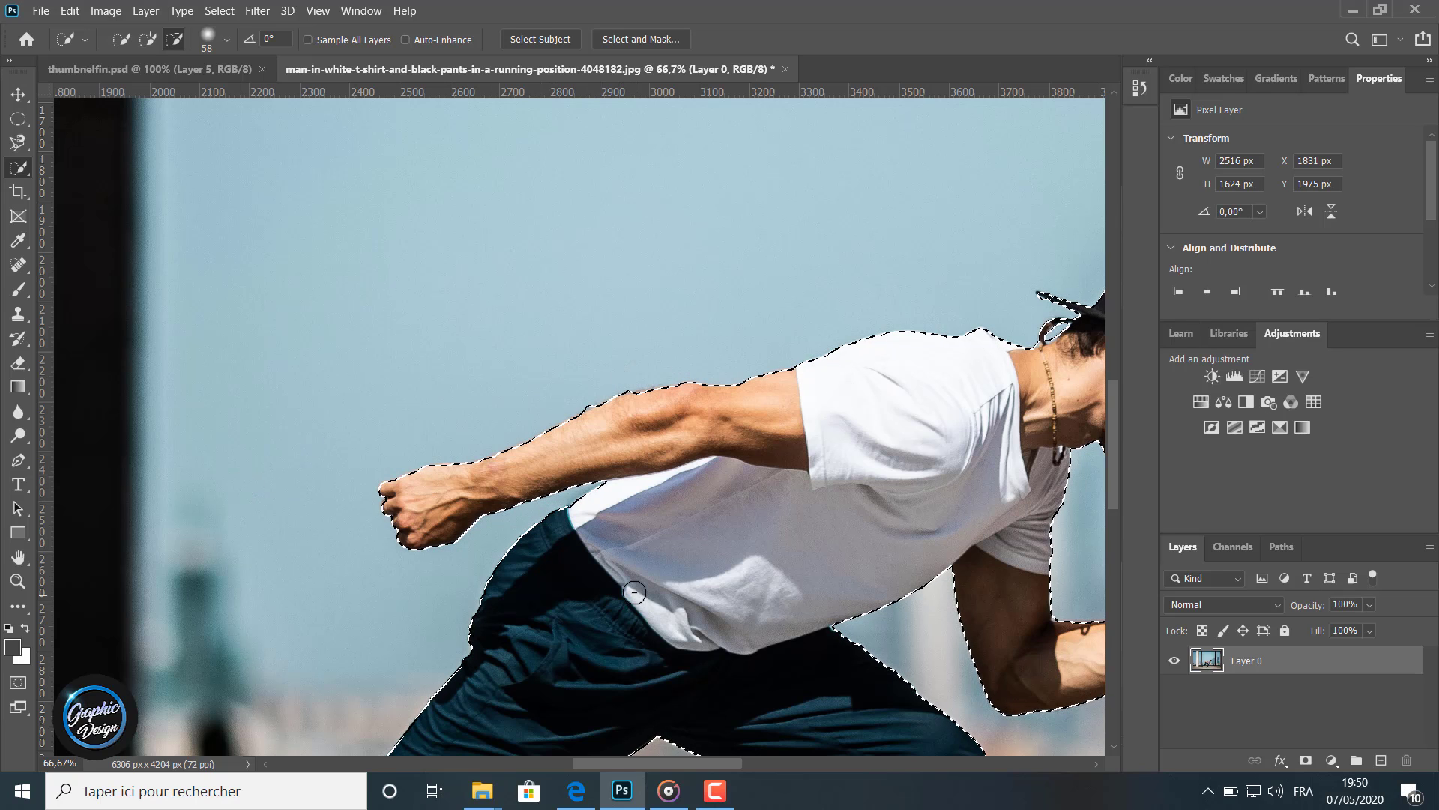
scroll(634, 593, down, 5)
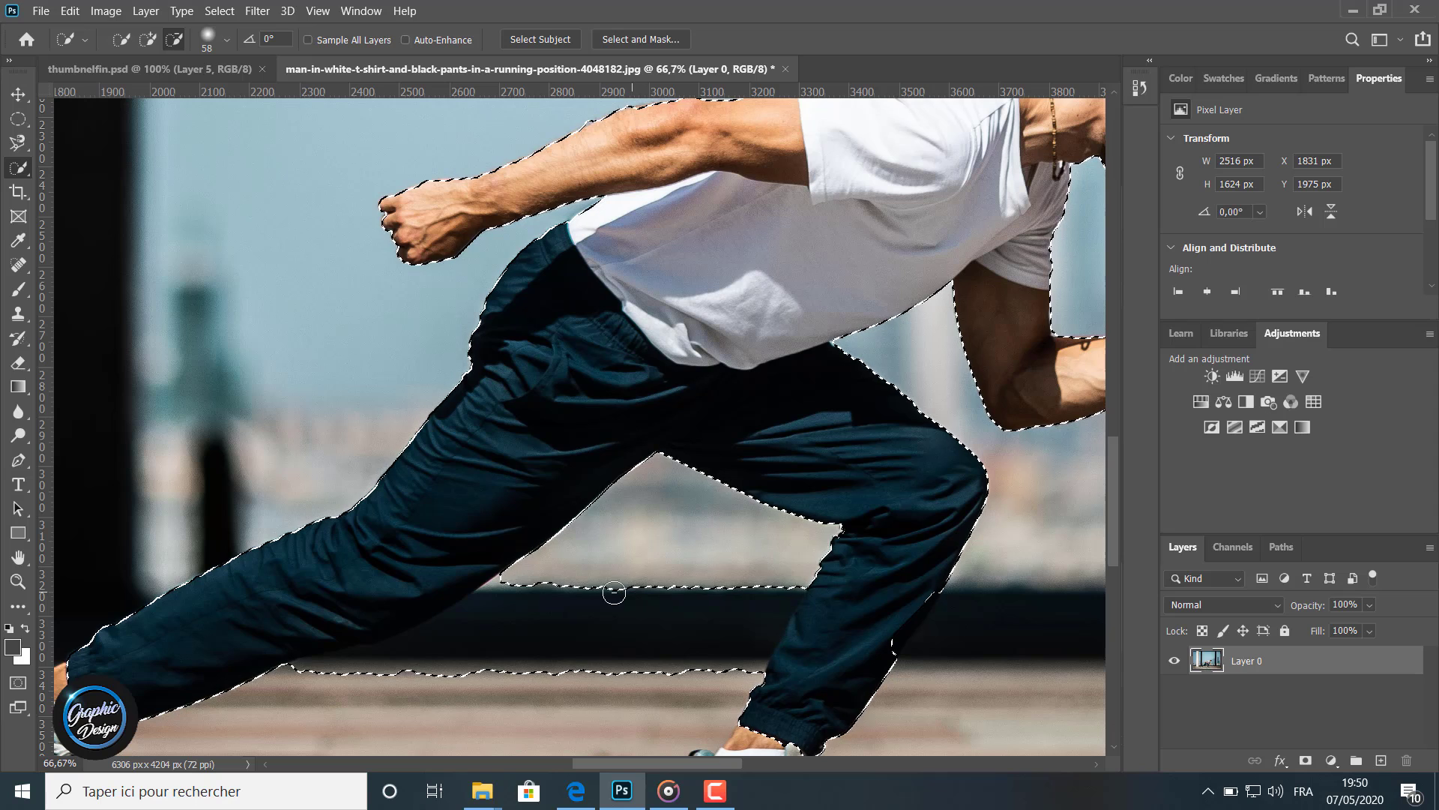
click(682, 610)
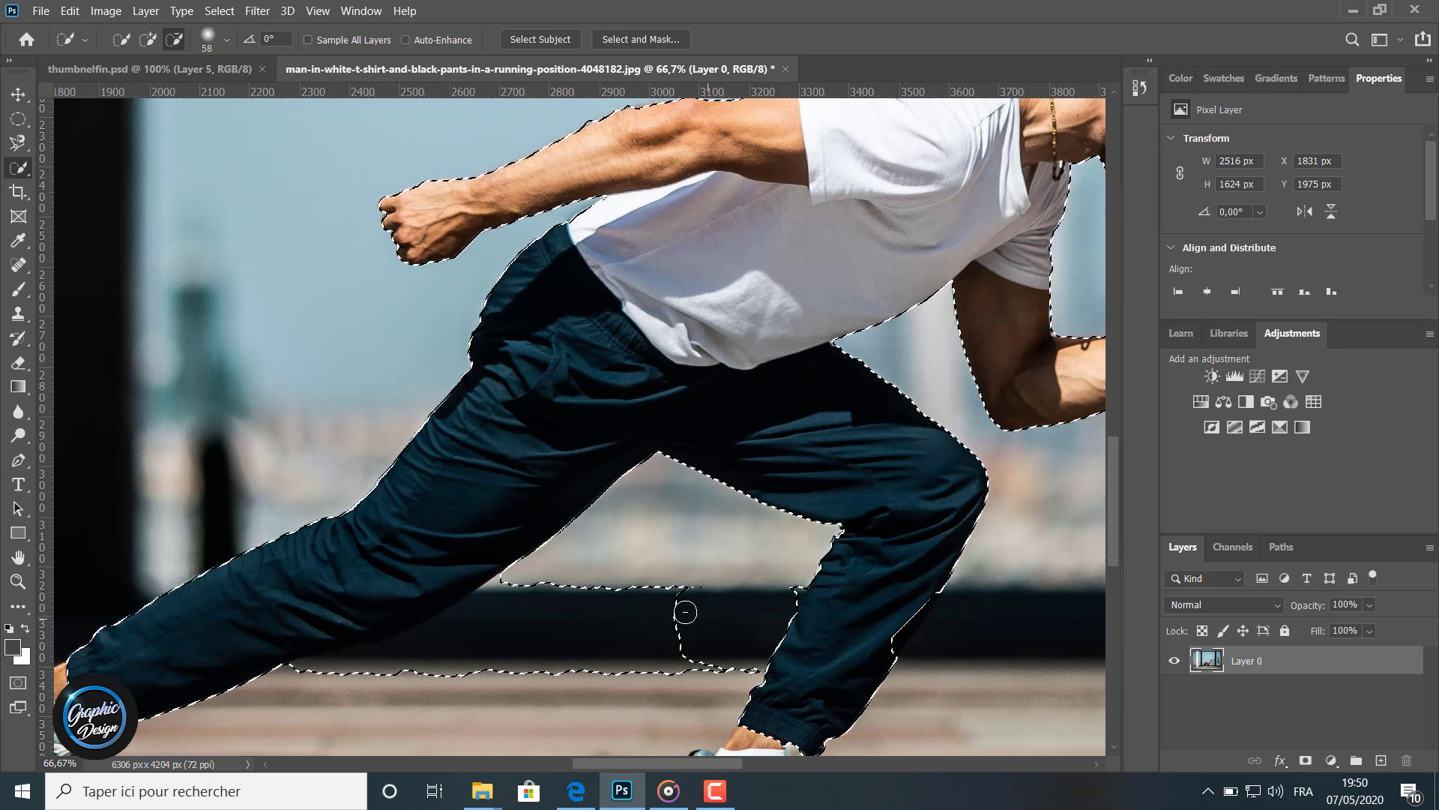
mouse_move(685, 611)
mouse_down()
mouse_move(674, 604)
mouse_move(678, 653)
mouse_move(765, 683)
mouse_up()
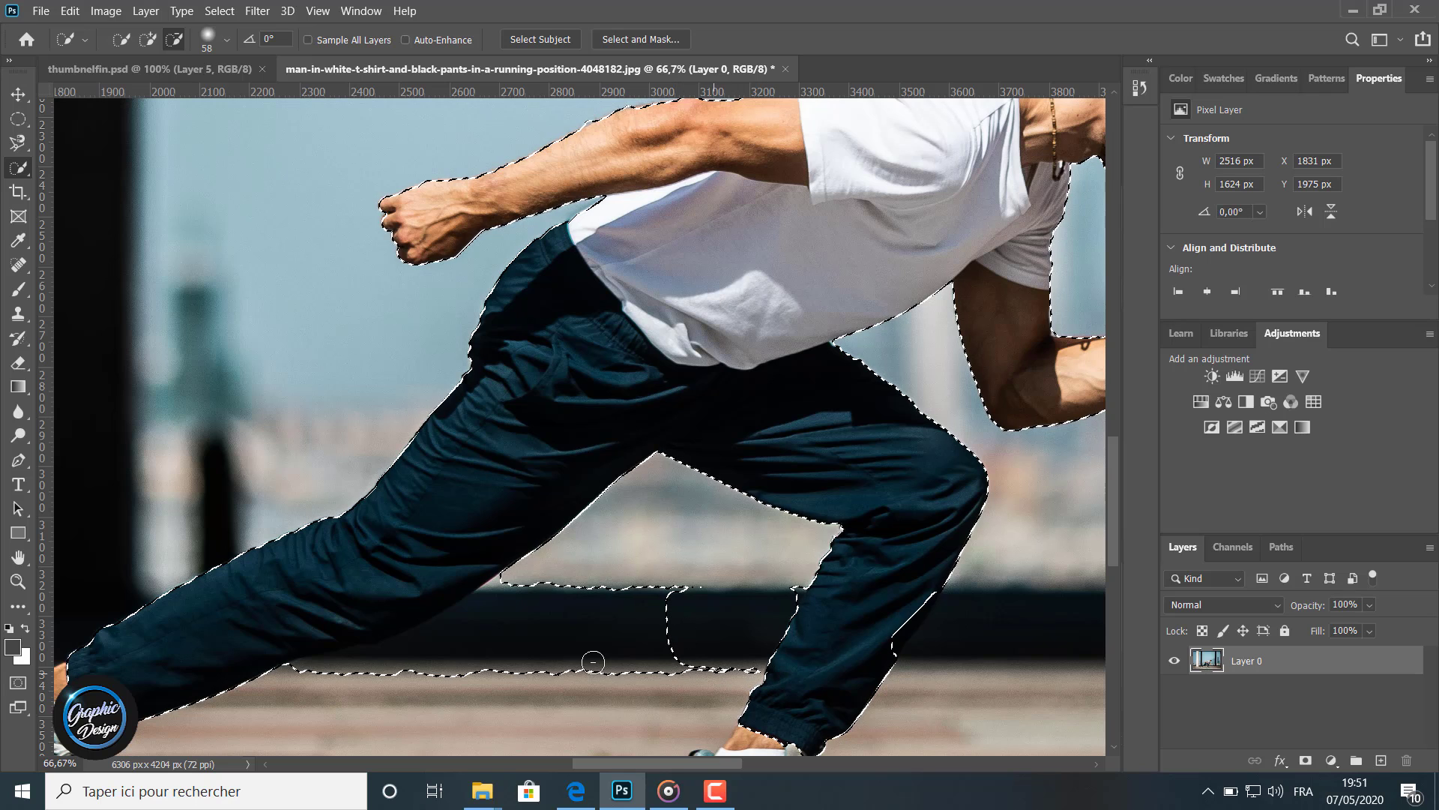
mouse_move(593, 662)
mouse_down()
mouse_move(432, 646)
mouse_move(431, 667)
mouse_move(311, 676)
mouse_move(341, 665)
mouse_move(358, 702)
mouse_up()
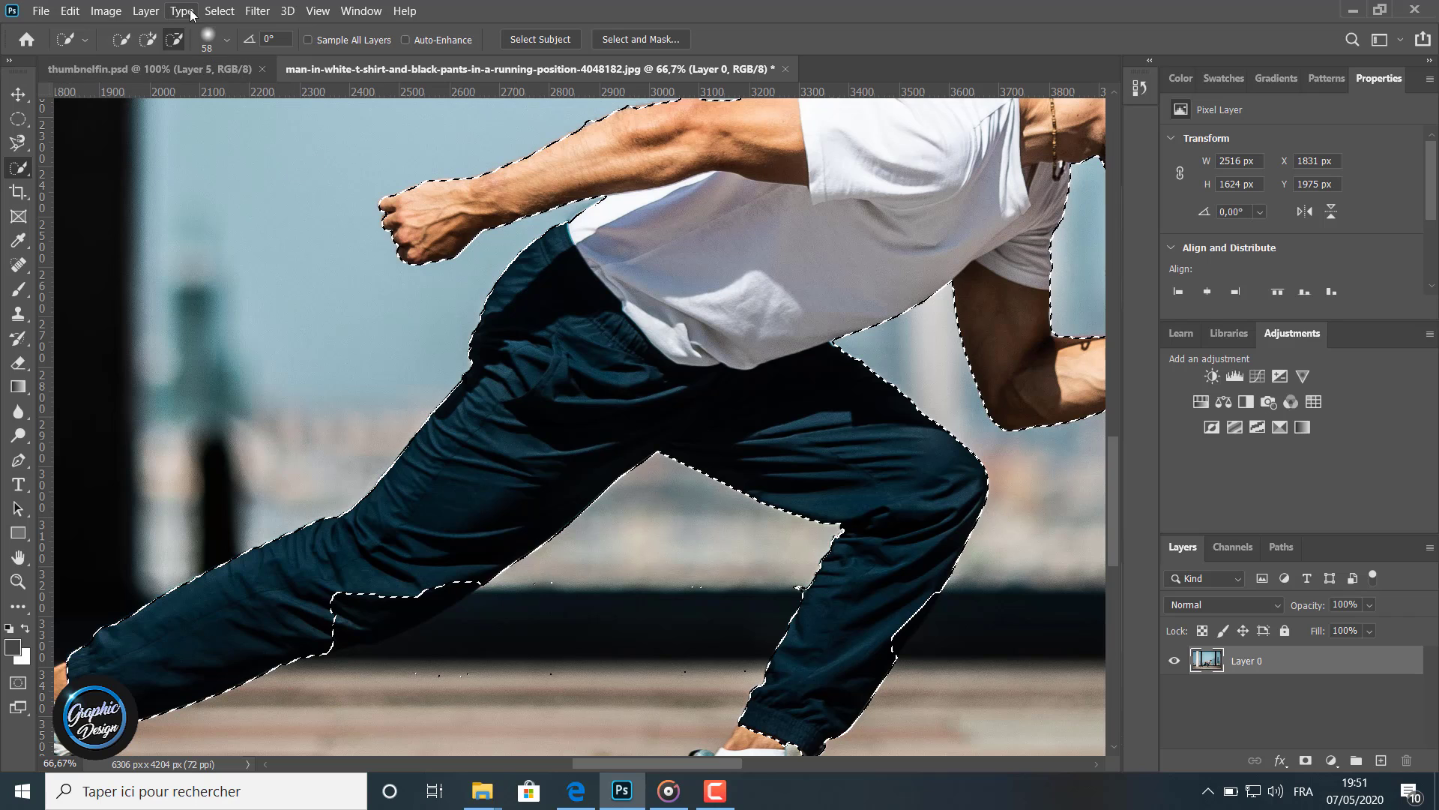
click(149, 40)
drag(387, 602, 369, 613)
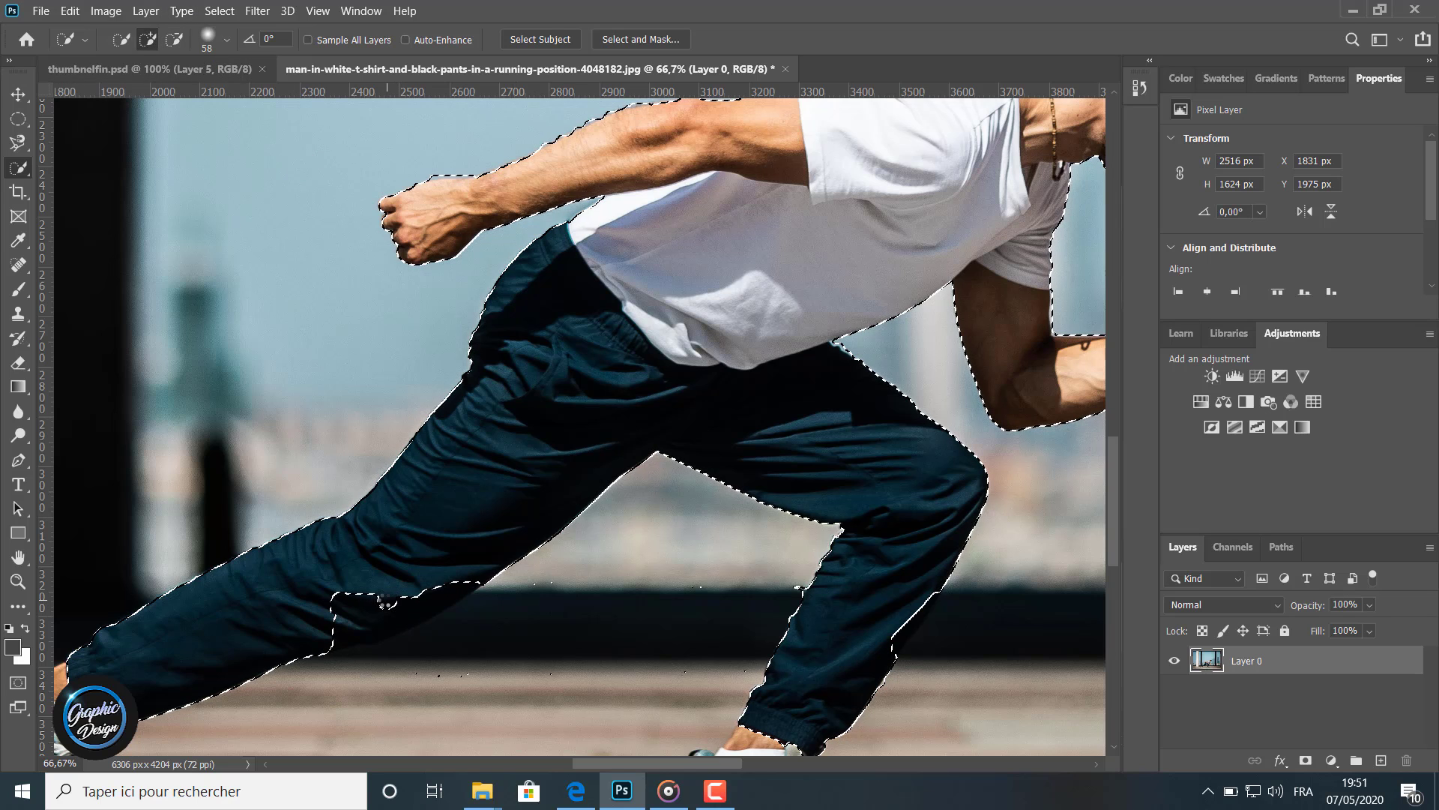
Set a 39 px brush with 0% hardness and subtract the ground below the rear leg from the selection
click(226, 39)
drag(135, 137, 96, 139)
drag(173, 95, 161, 96)
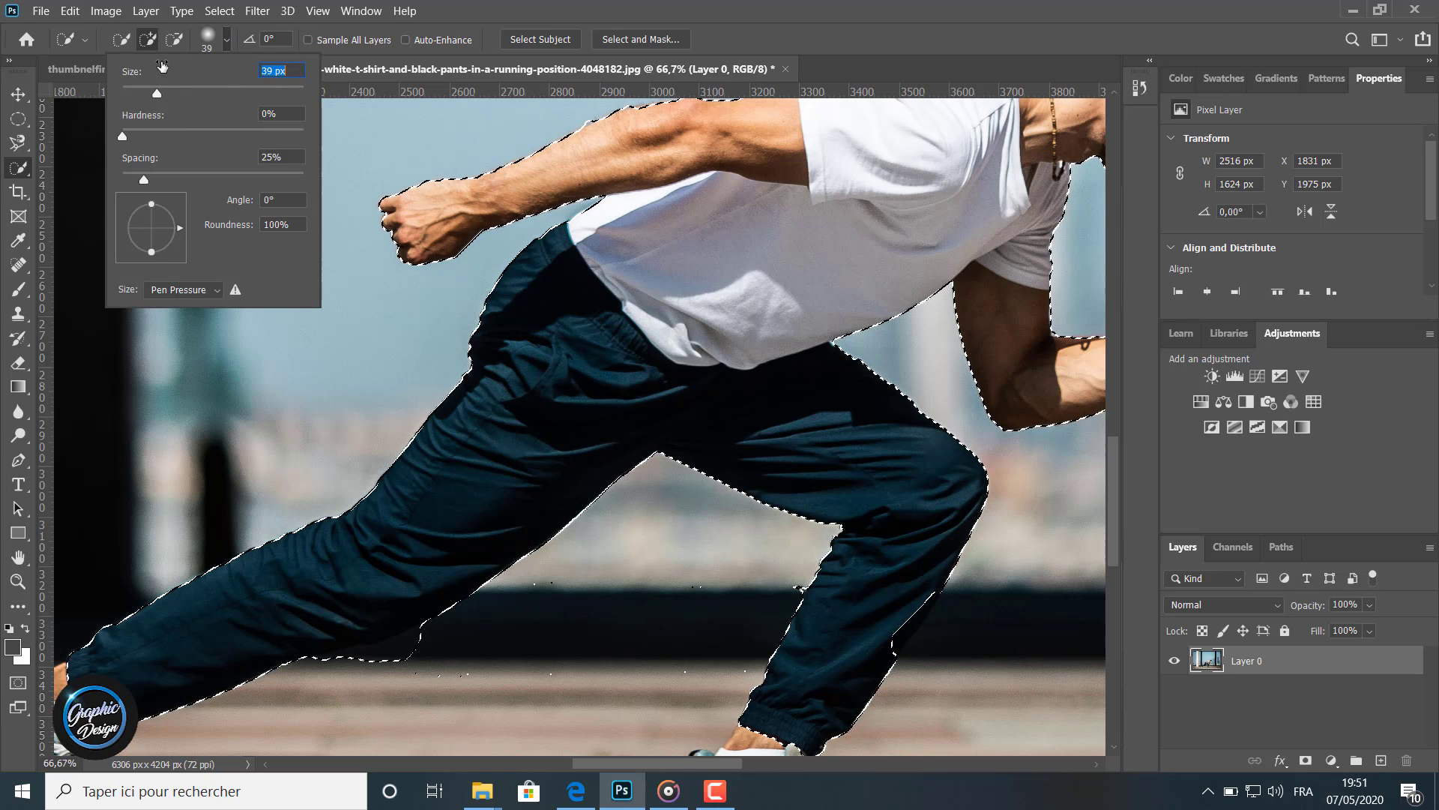
click(174, 40)
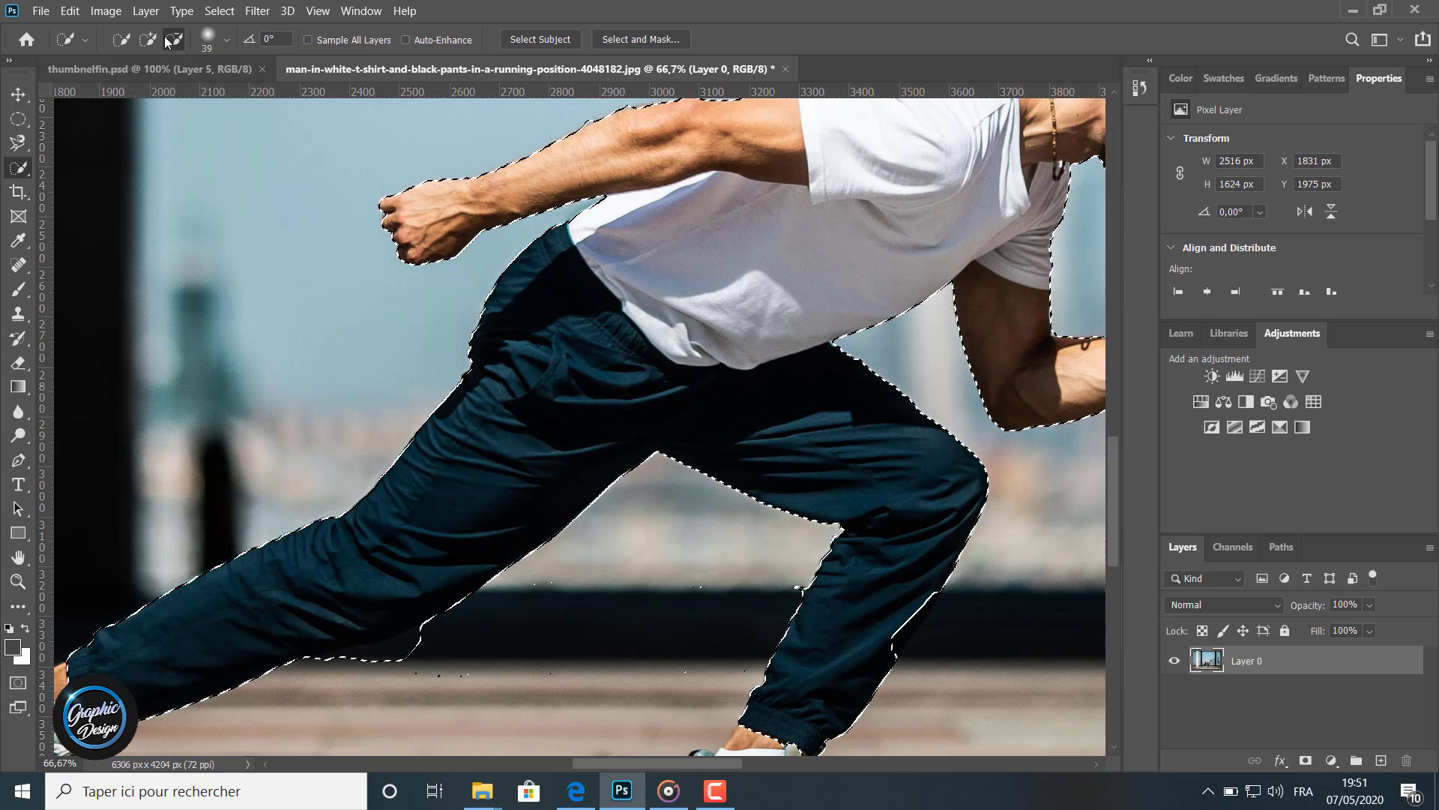
click(412, 655)
drag(386, 652, 384, 681)
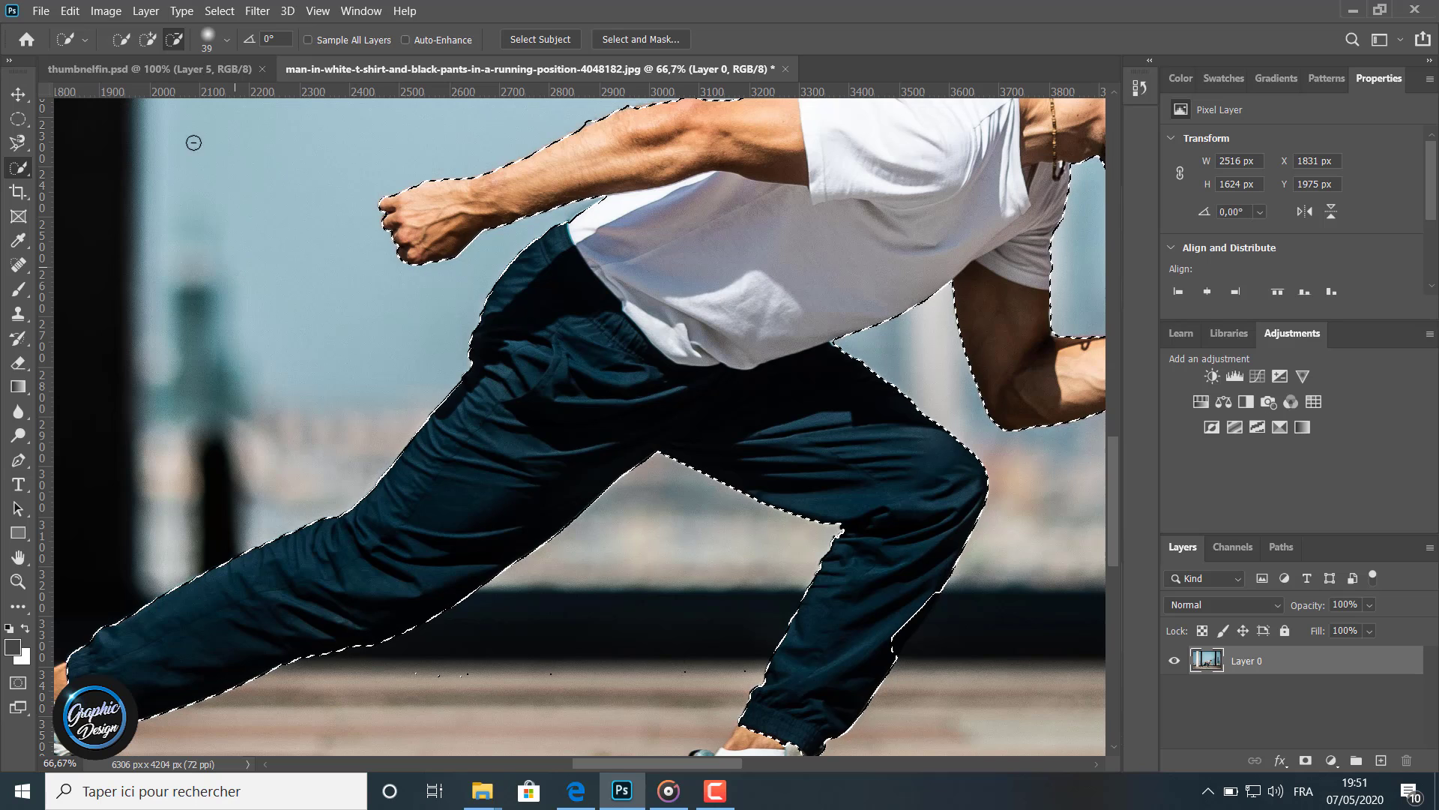
Add the front shin's edge back into the selection
click(148, 40)
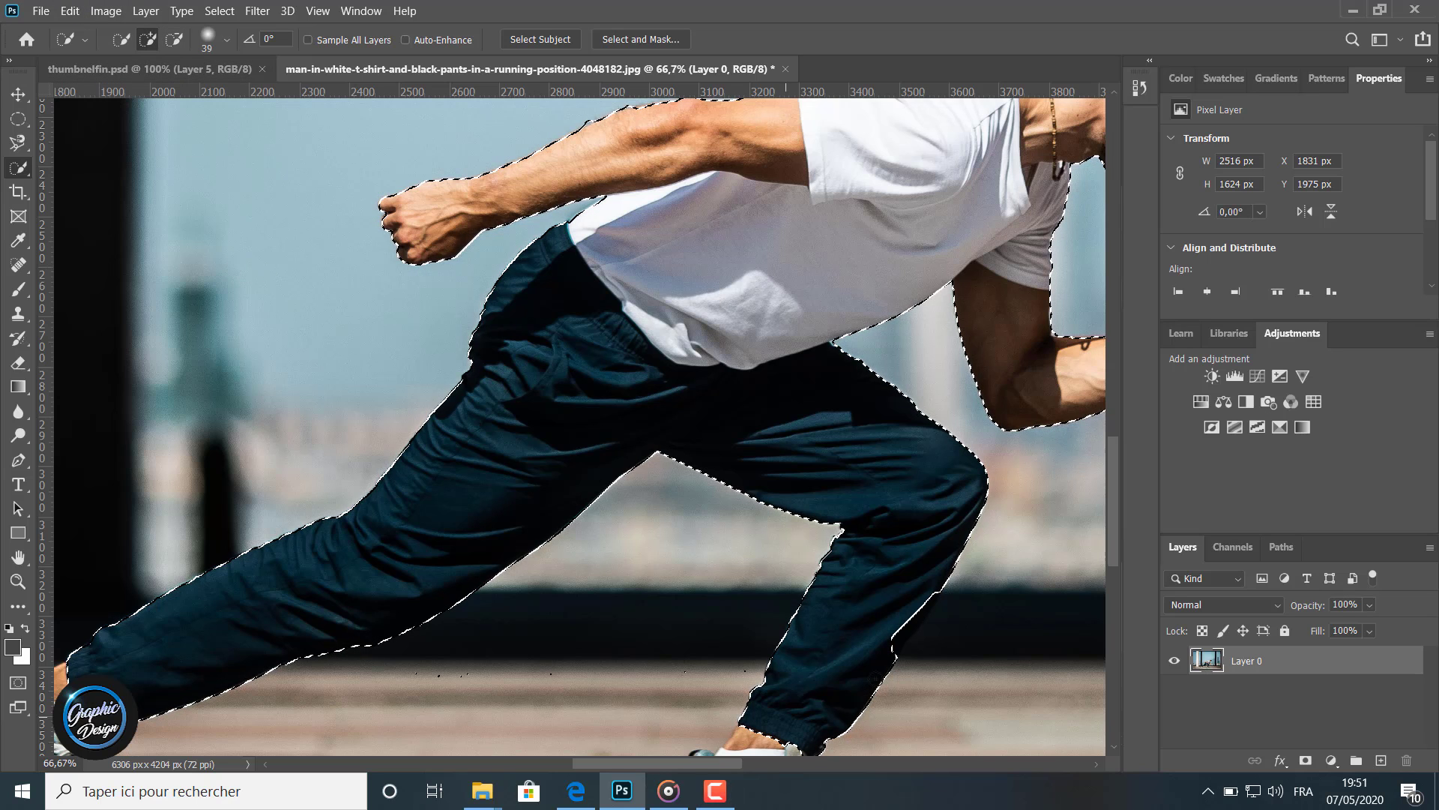
click(898, 632)
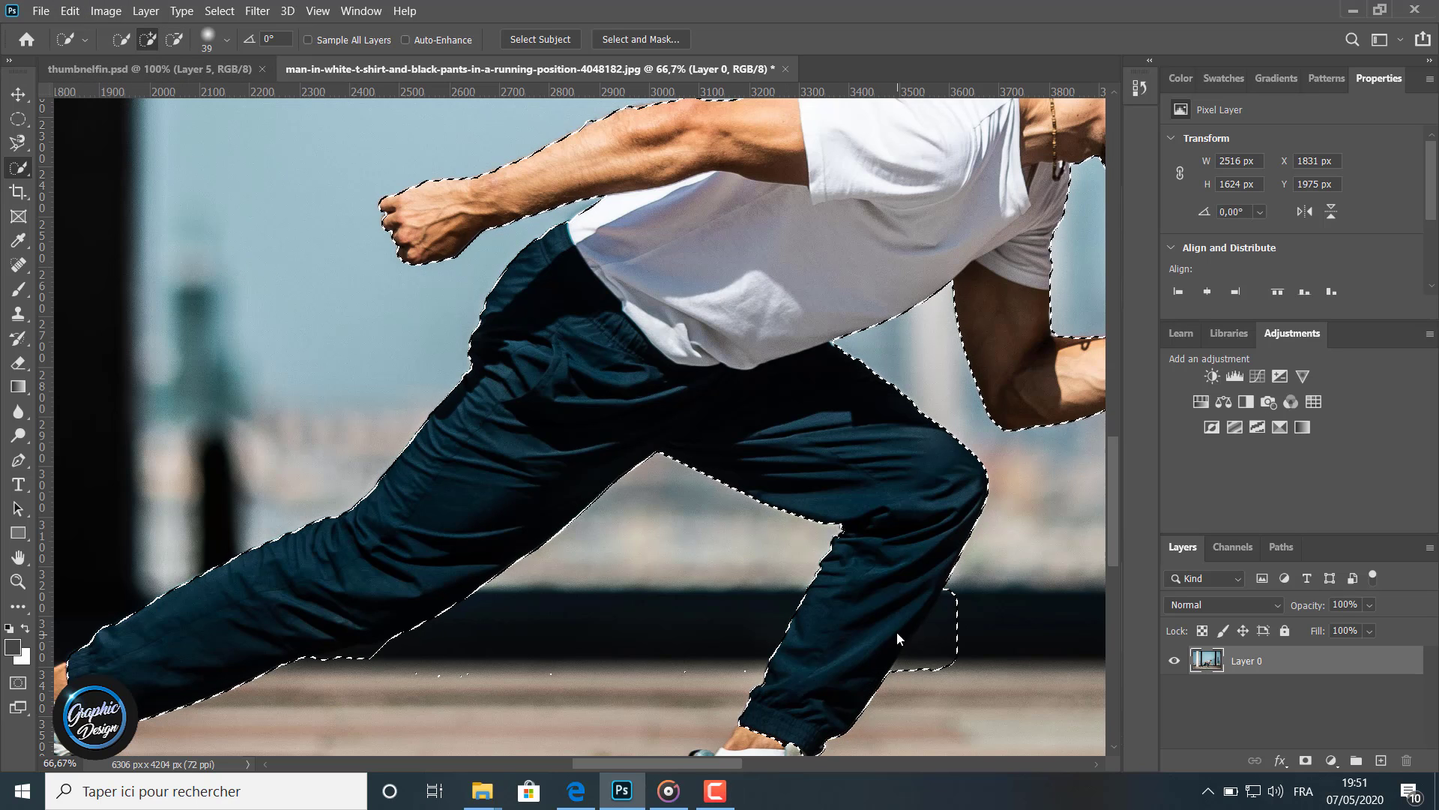
Subtract the ground patch behind the front shin from the selection
click(174, 39)
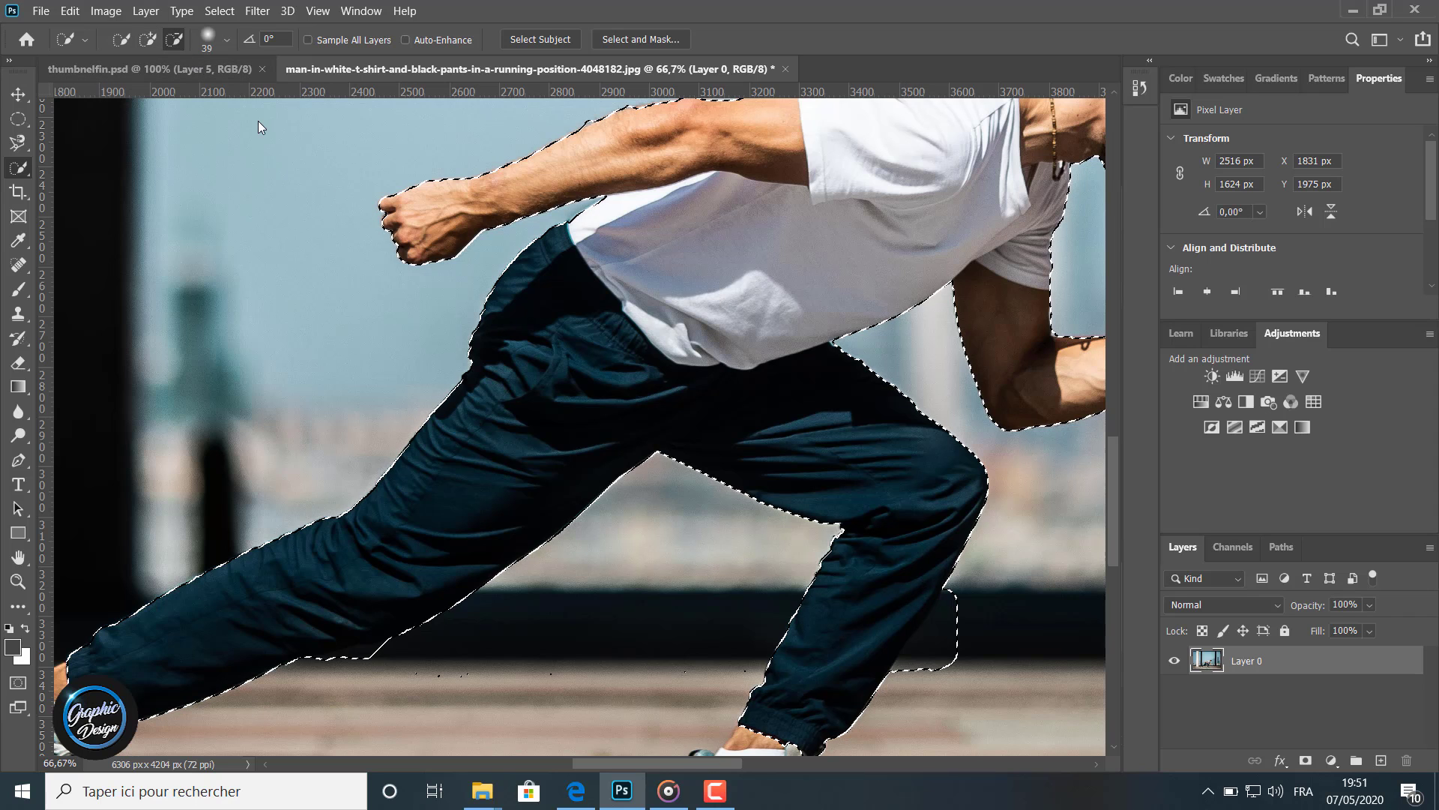
click(958, 658)
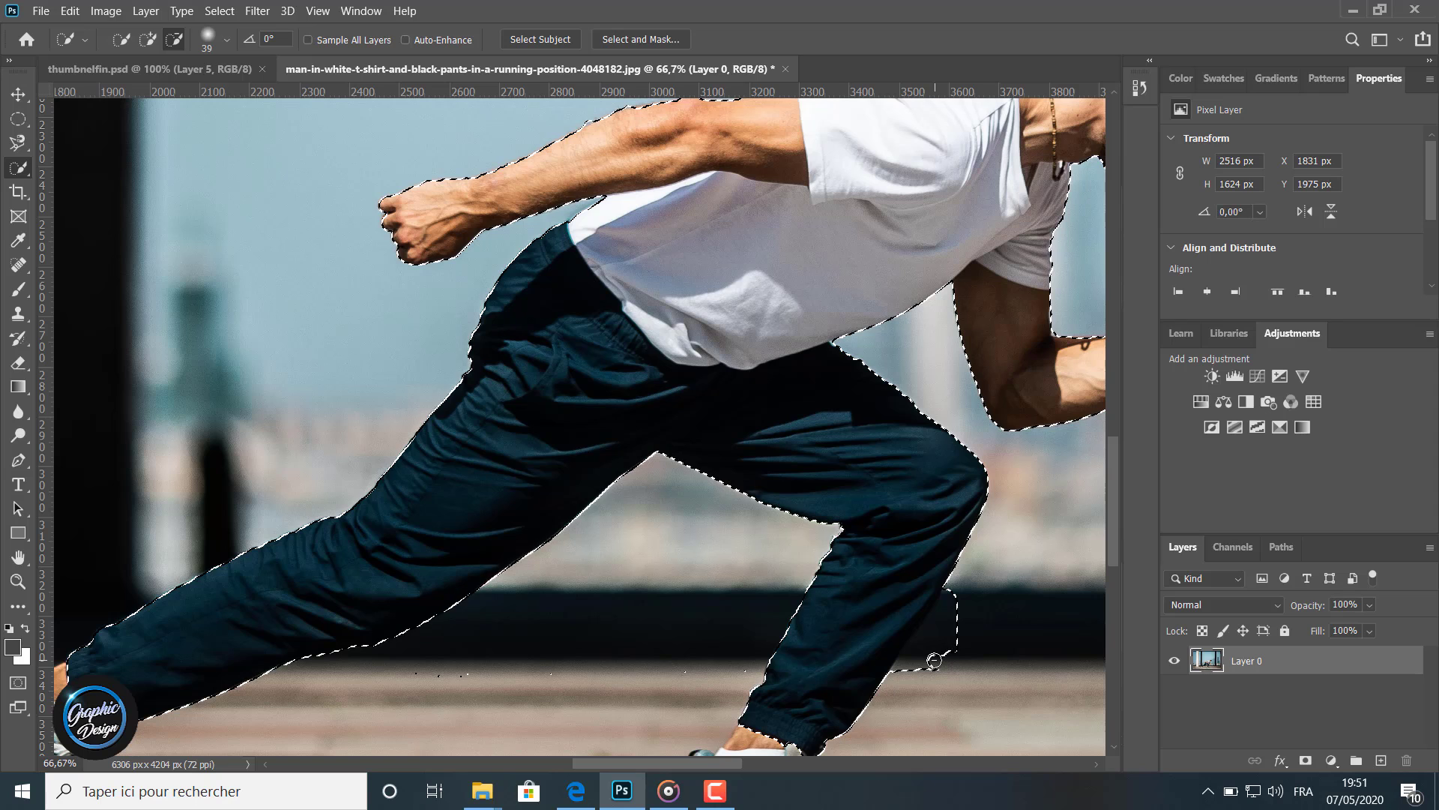
click(924, 663)
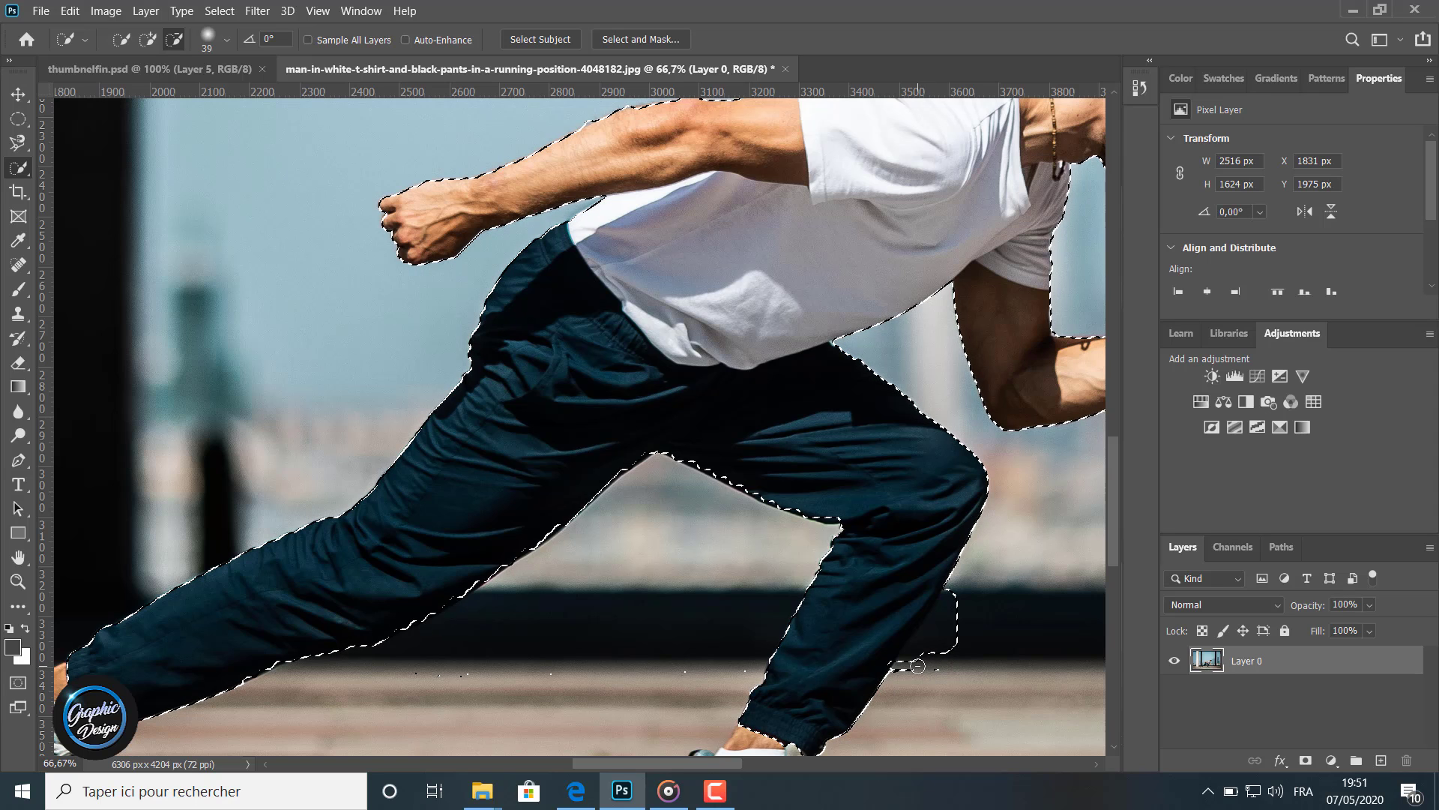
click(909, 671)
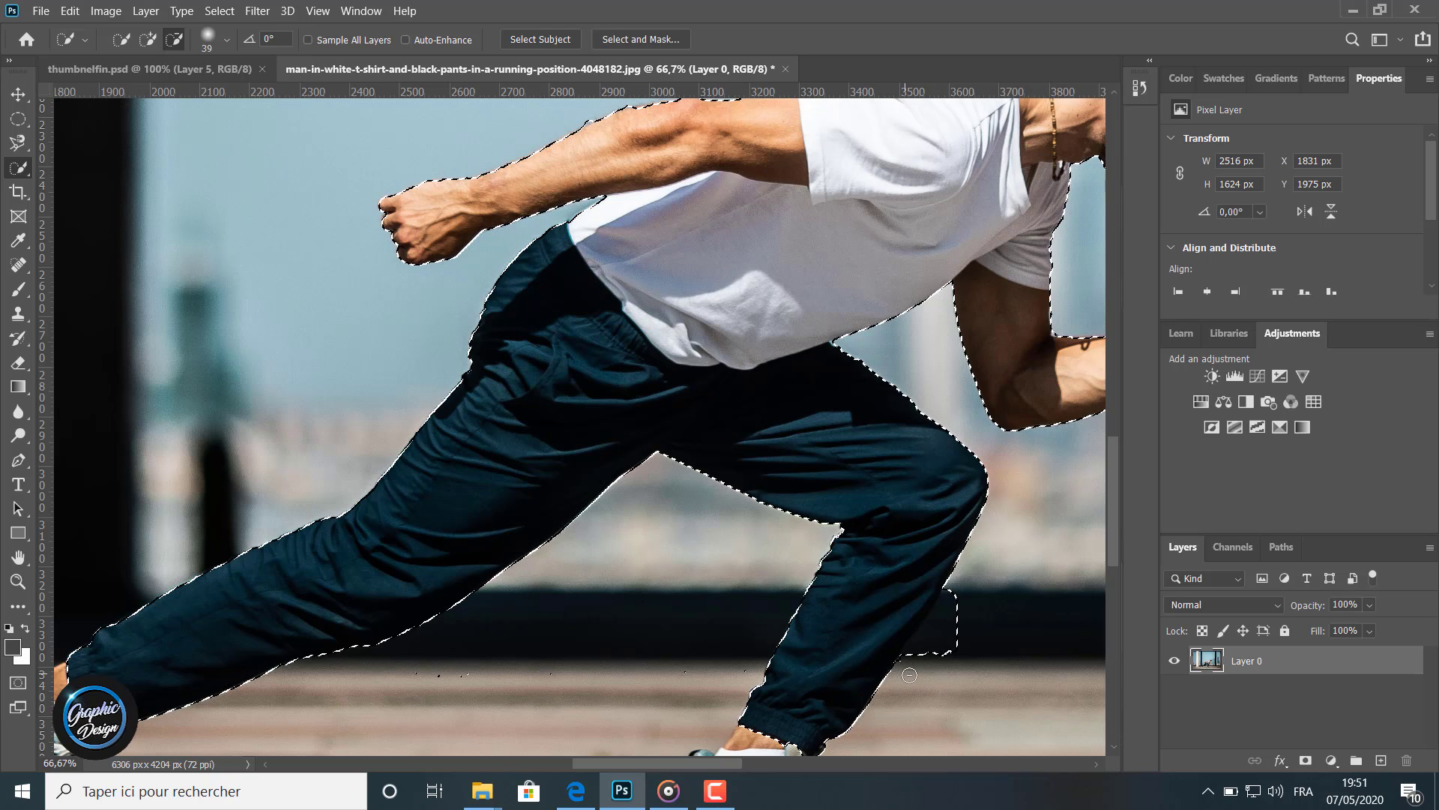
click(927, 650)
click(943, 643)
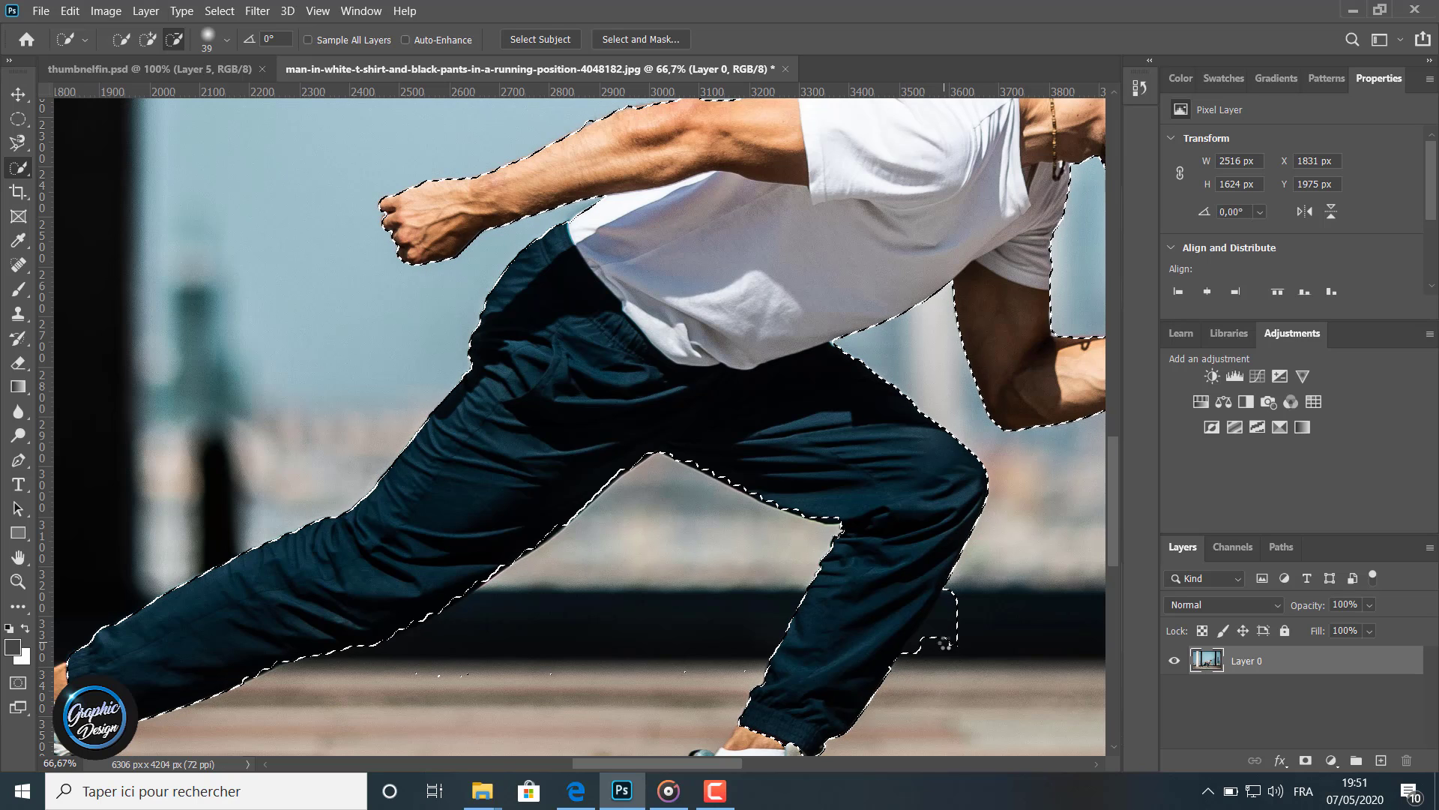
click(949, 622)
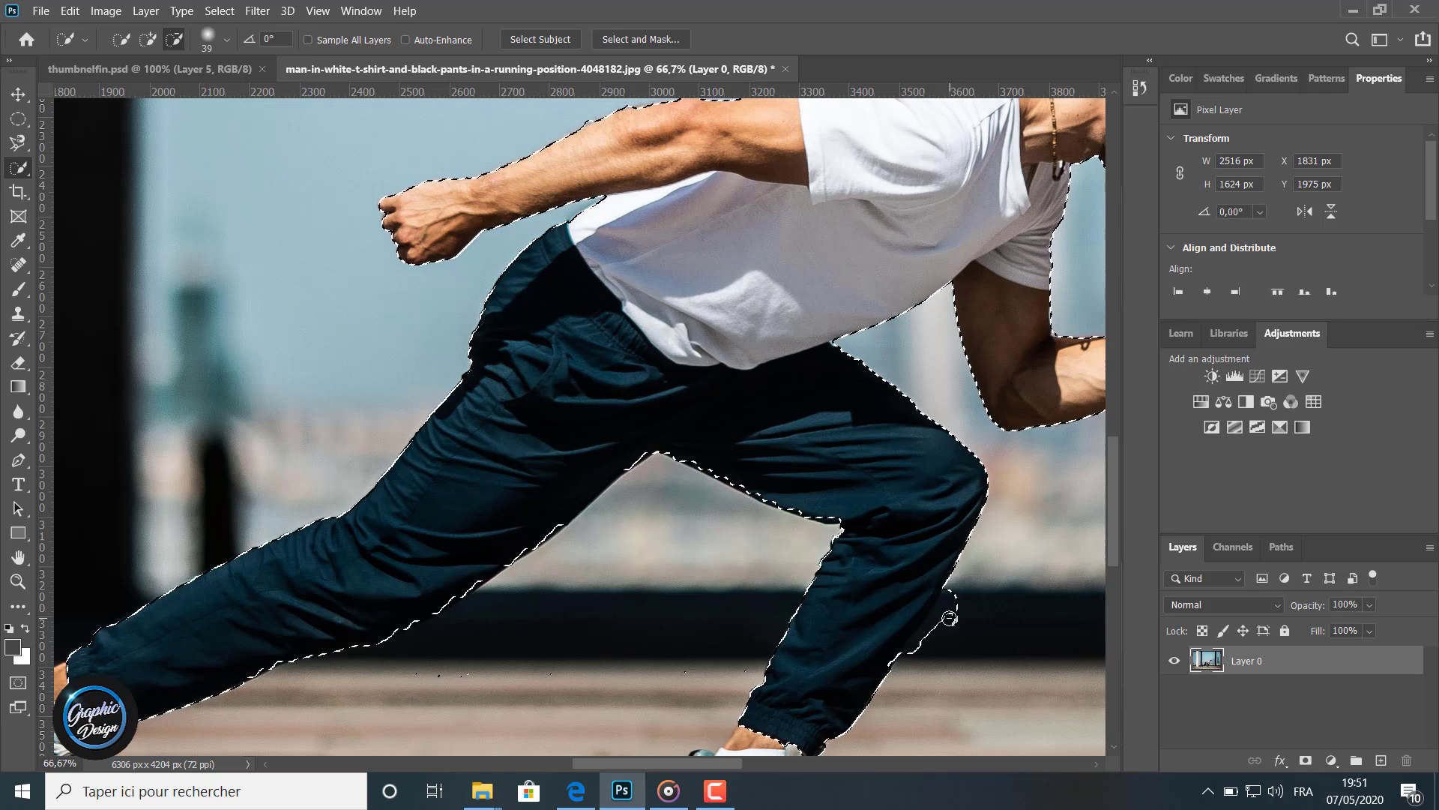
click(957, 602)
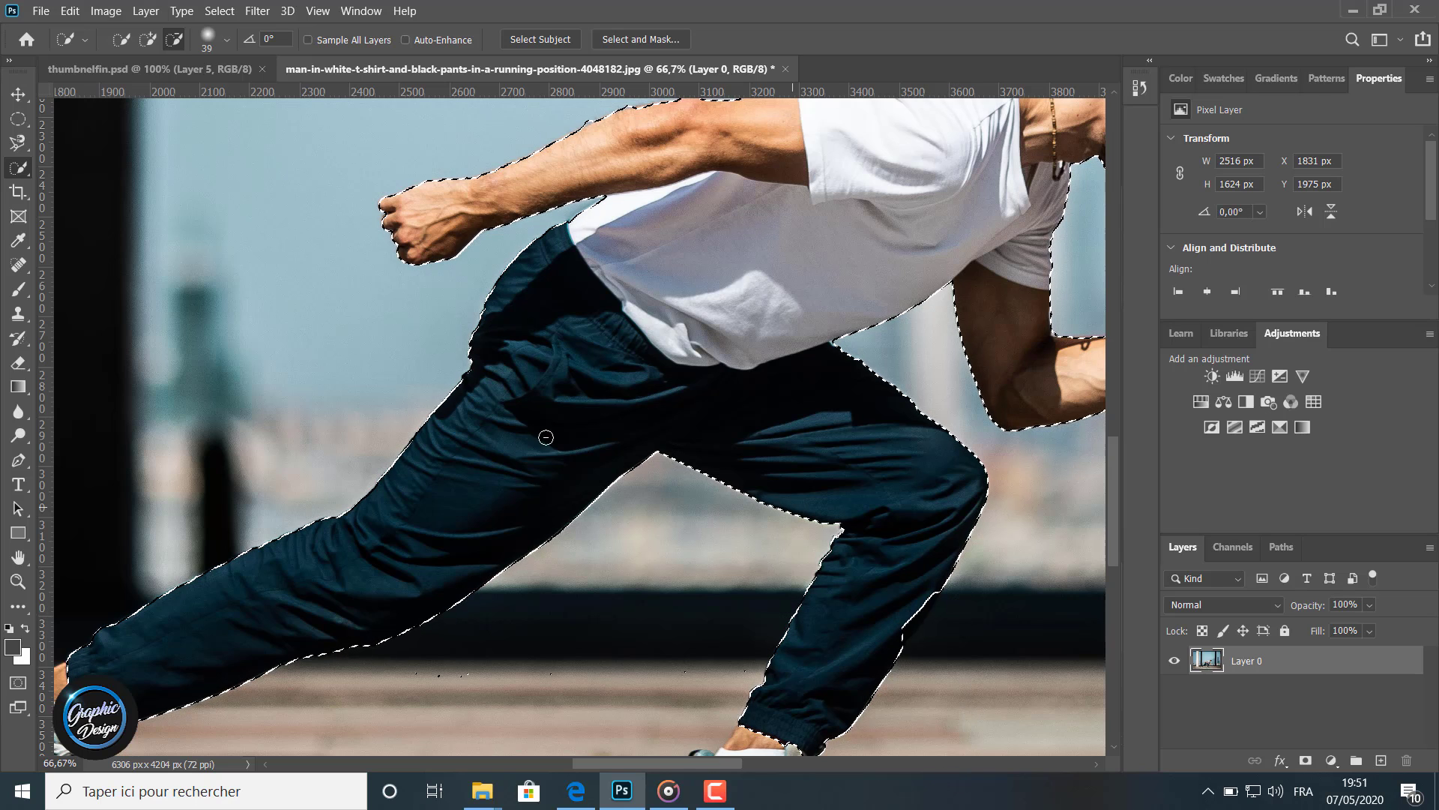
Restore the lower back edge of the front shin in the selection
click(153, 39)
click(896, 623)
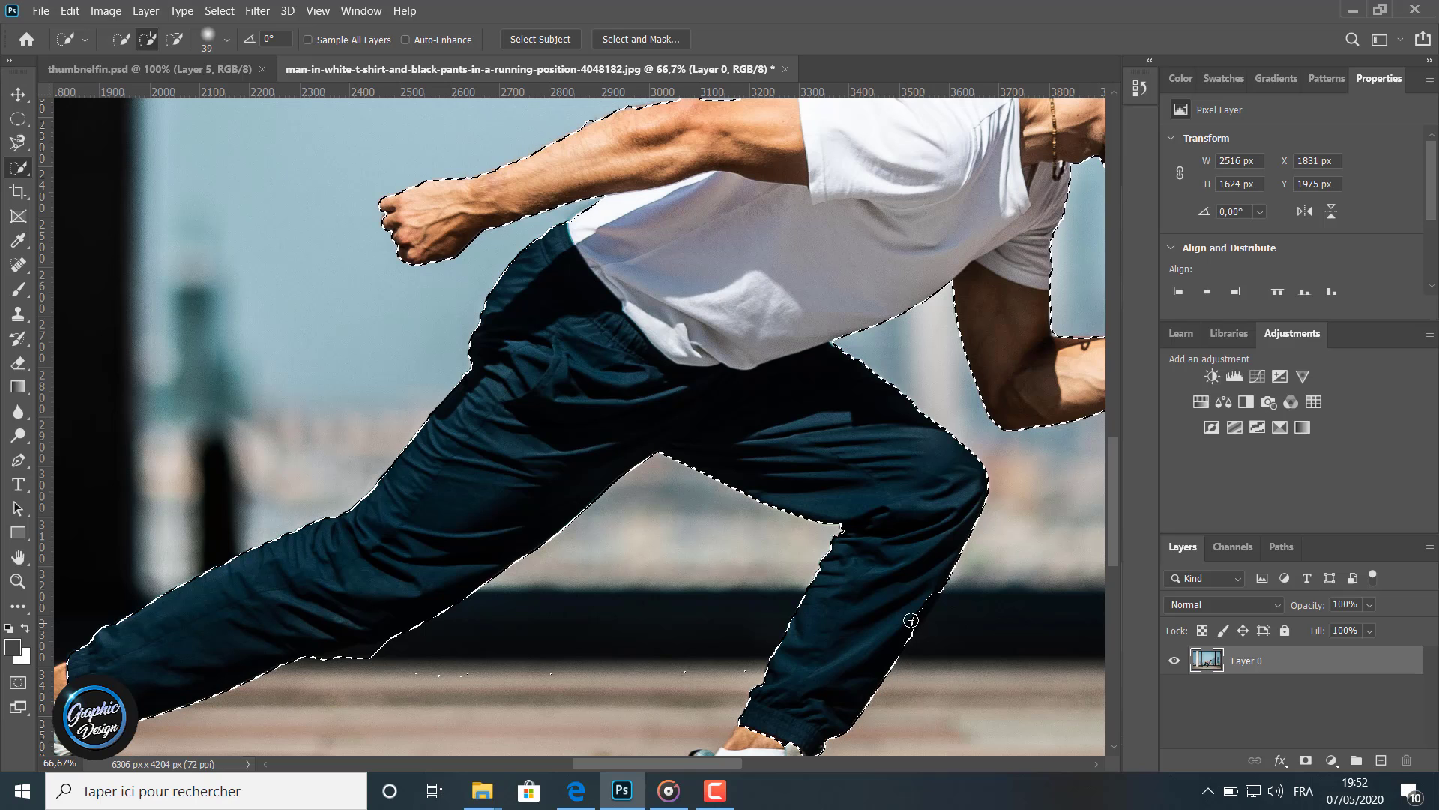
click(916, 611)
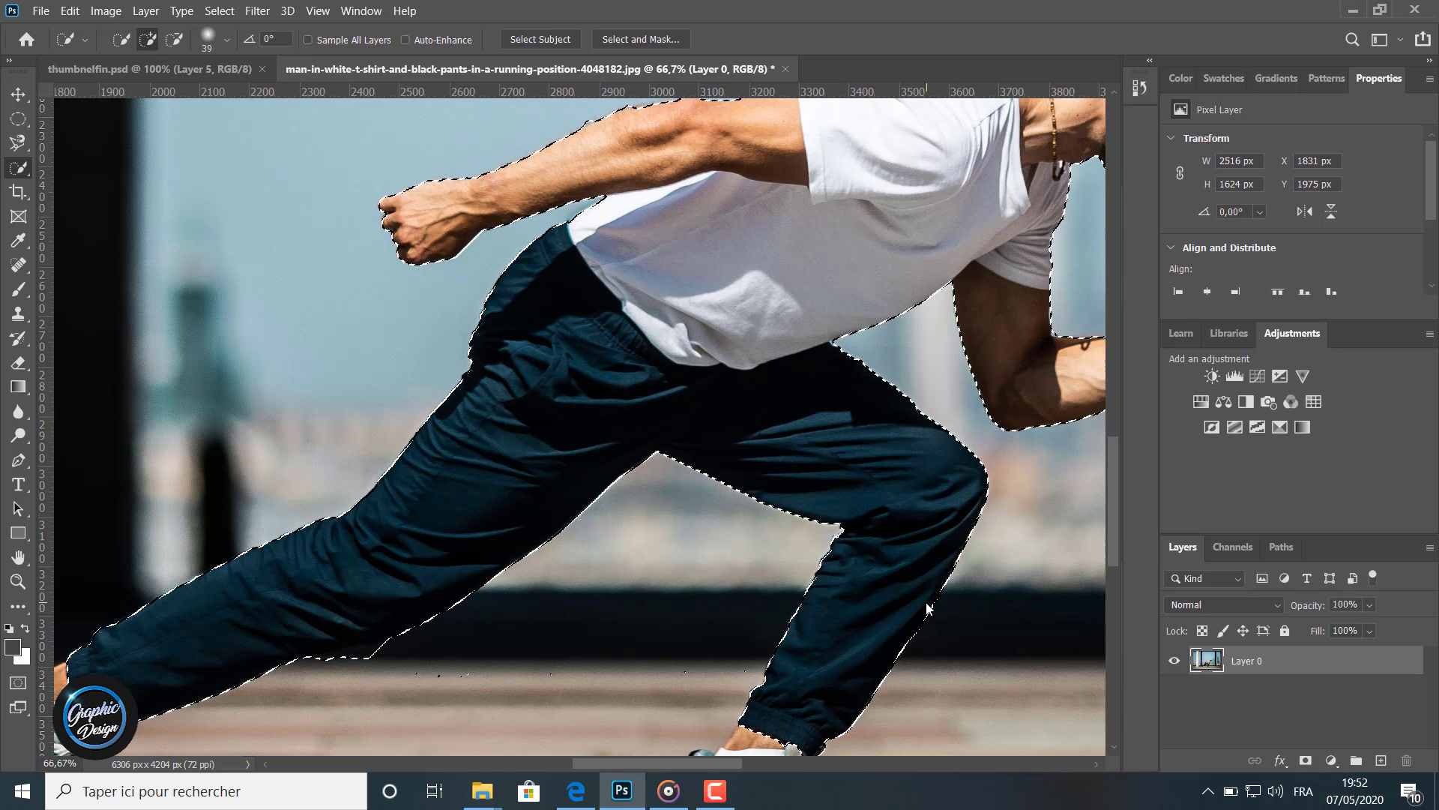
Add the front ankle and the front shoe to the selection
scroll(822, 635, down, 5)
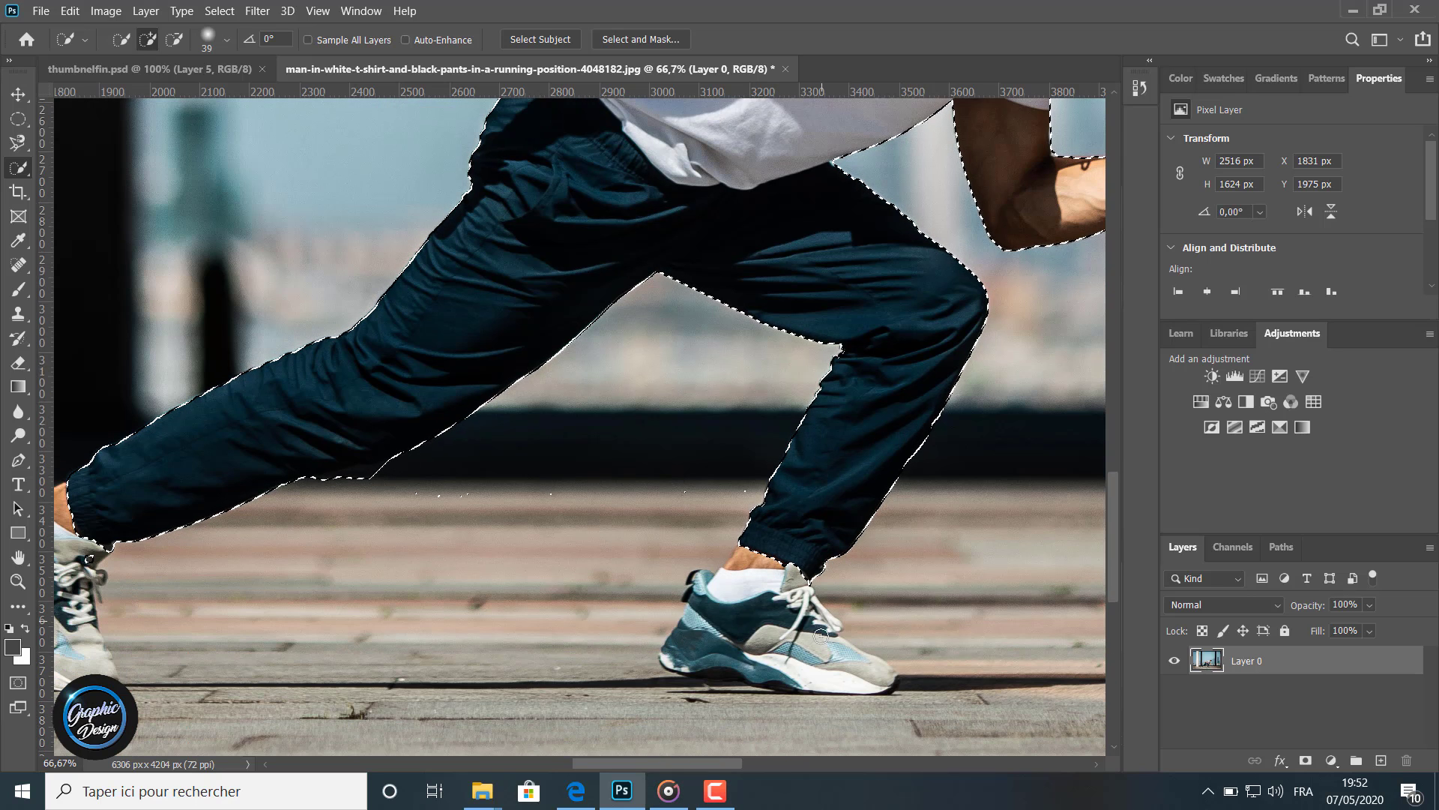
click(757, 573)
click(725, 583)
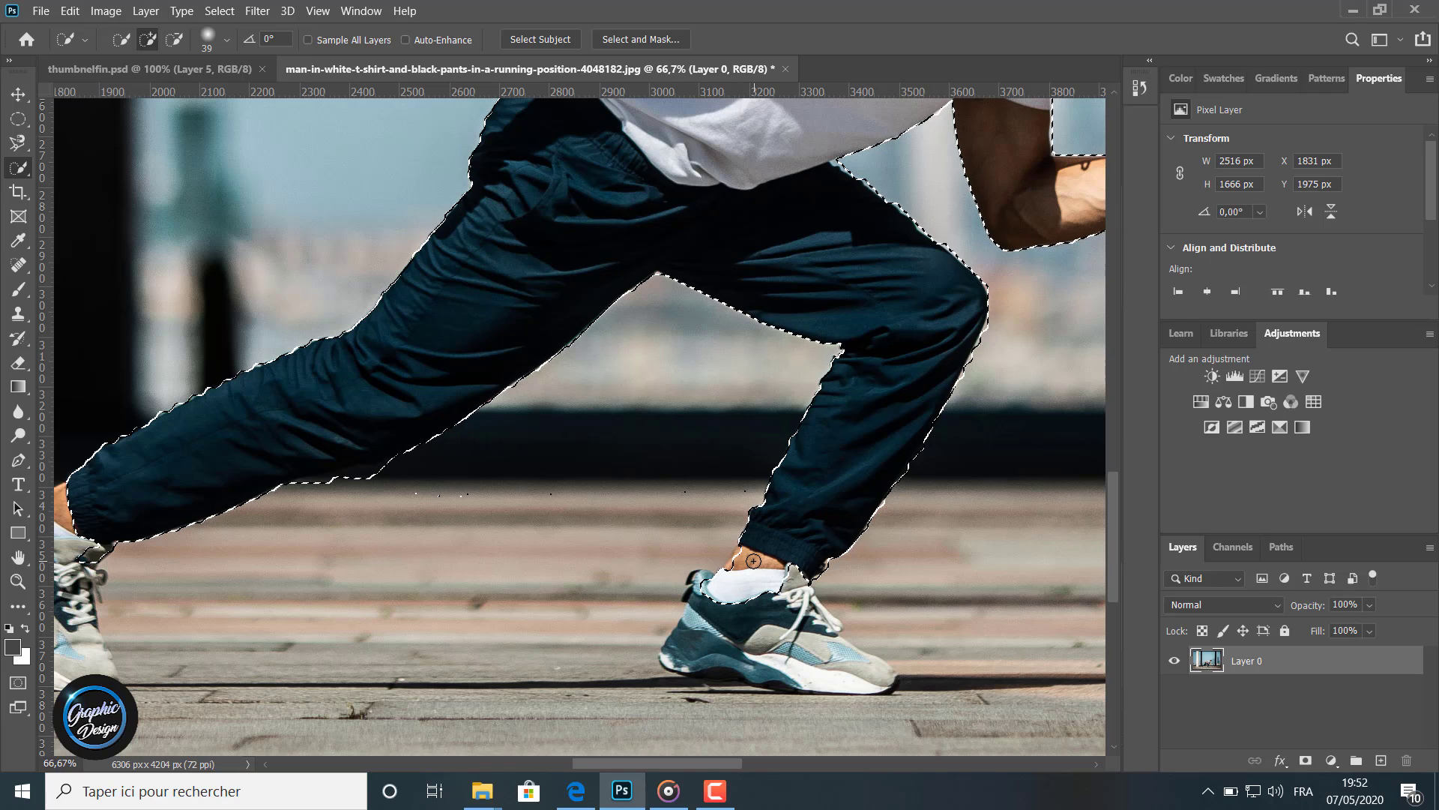
mouse_move(700, 596)
mouse_down()
mouse_move(703, 577)
mouse_move(699, 623)
mouse_move(813, 630)
mouse_move(798, 599)
mouse_move(844, 665)
mouse_up()
click(815, 617)
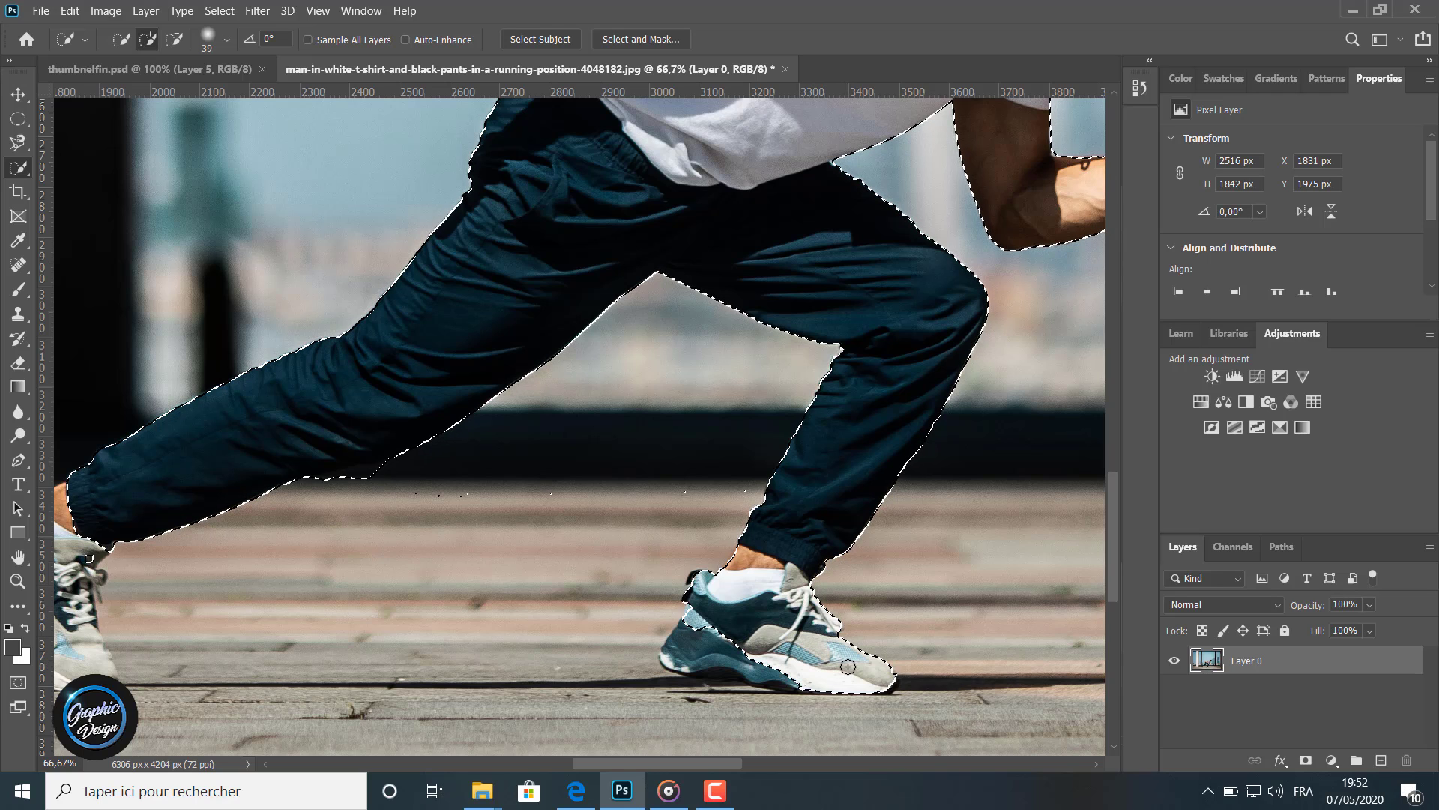
drag(709, 665, 800, 685)
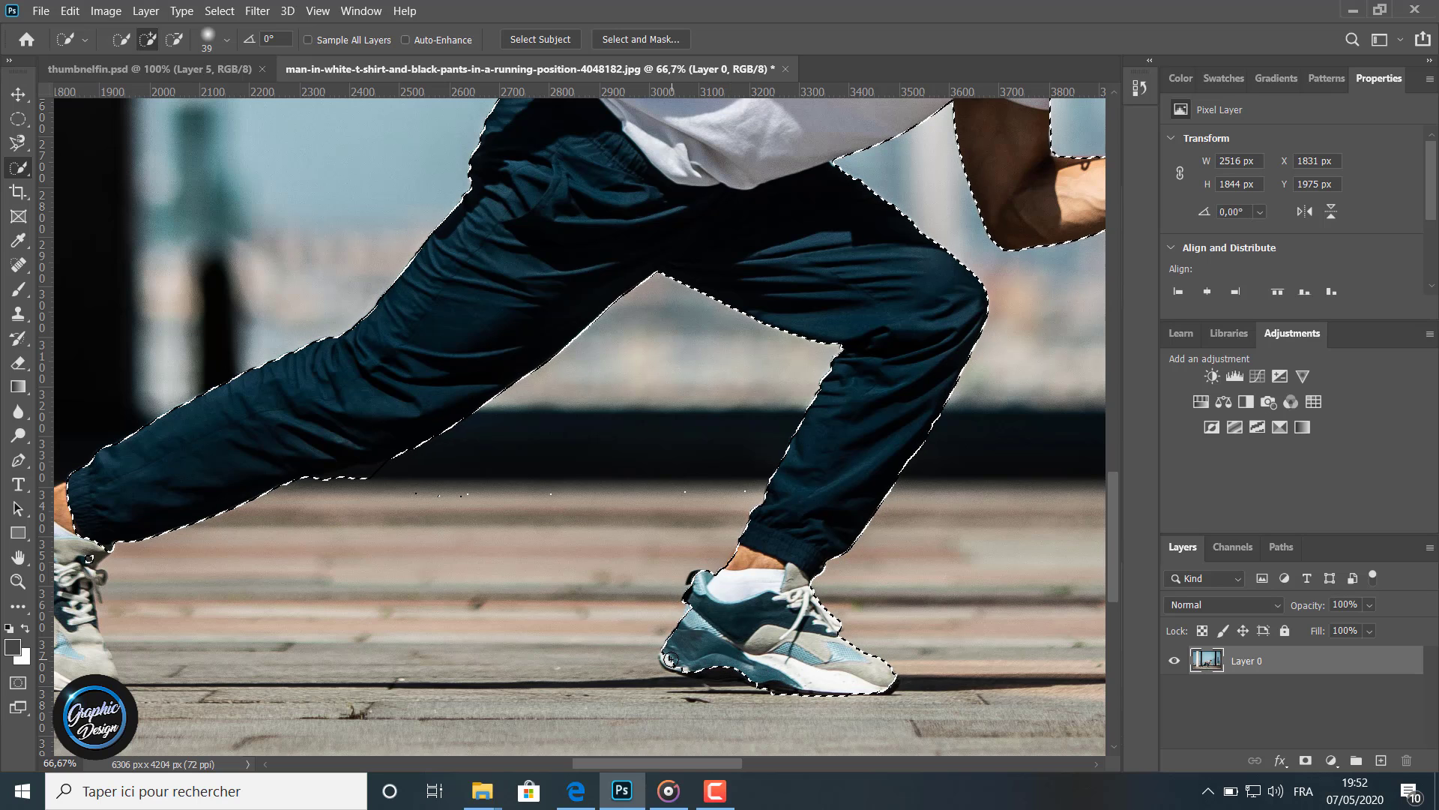
Add the rear foot's ankle and shoe to the selection
mouse_move(662, 788)
drag(615, 763, 547, 767)
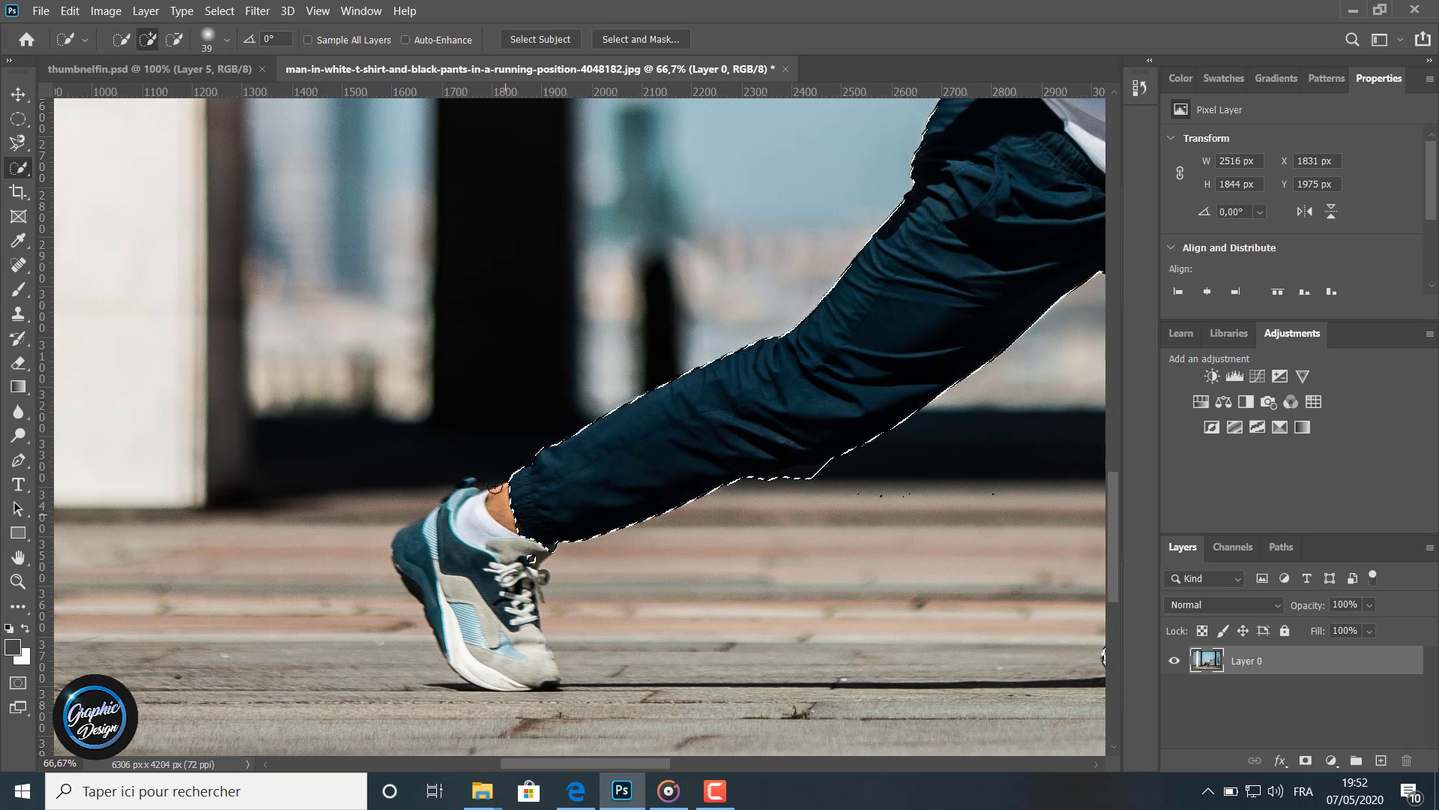
click(488, 521)
mouse_move(480, 520)
mouse_down()
mouse_move(470, 497)
mouse_move(441, 525)
mouse_move(440, 602)
mouse_move(466, 655)
mouse_up()
click(429, 541)
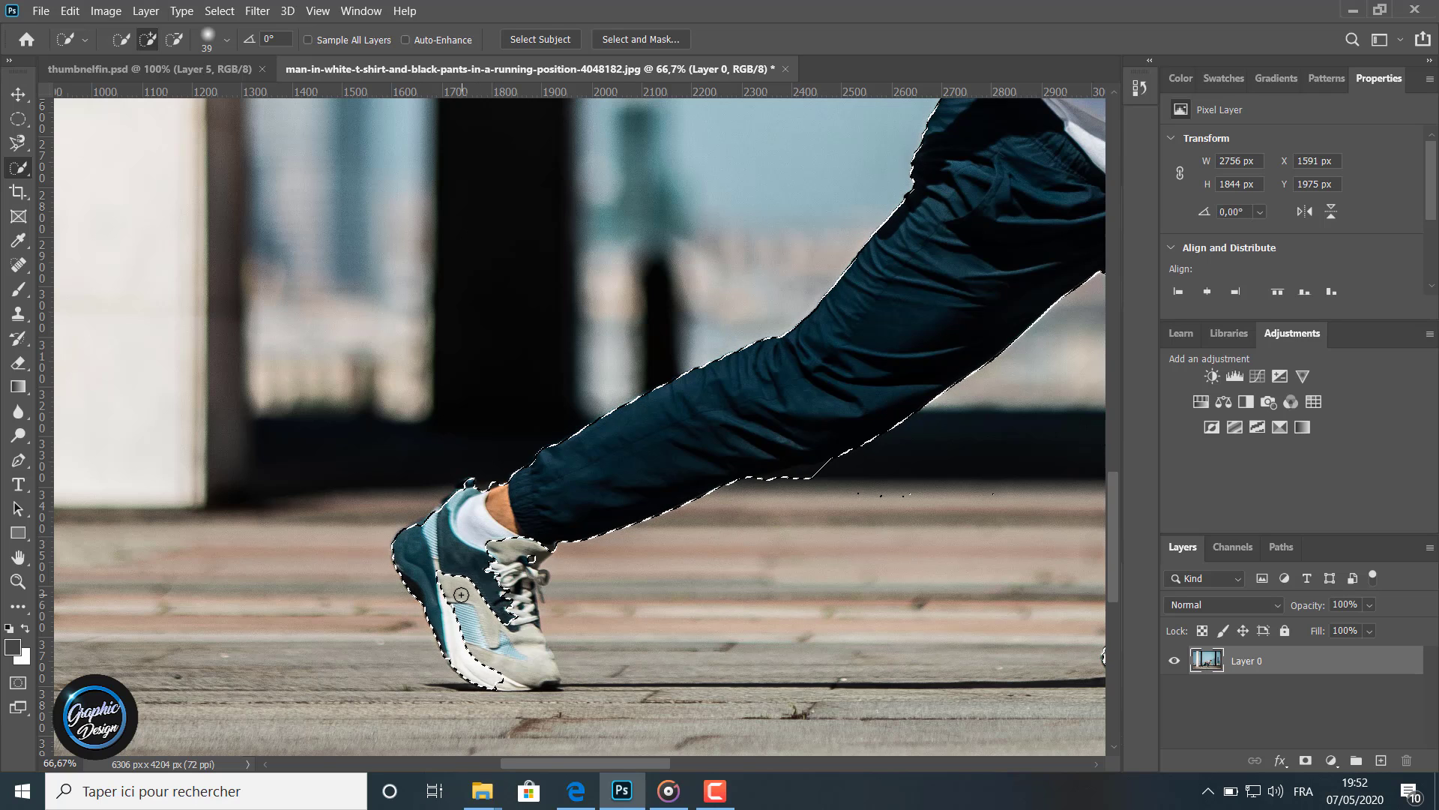
mouse_move(461, 595)
mouse_down()
mouse_move(511, 651)
mouse_move(528, 621)
mouse_move(511, 559)
mouse_move(535, 573)
mouse_move(534, 626)
mouse_move(548, 578)
mouse_move(537, 660)
mouse_up()
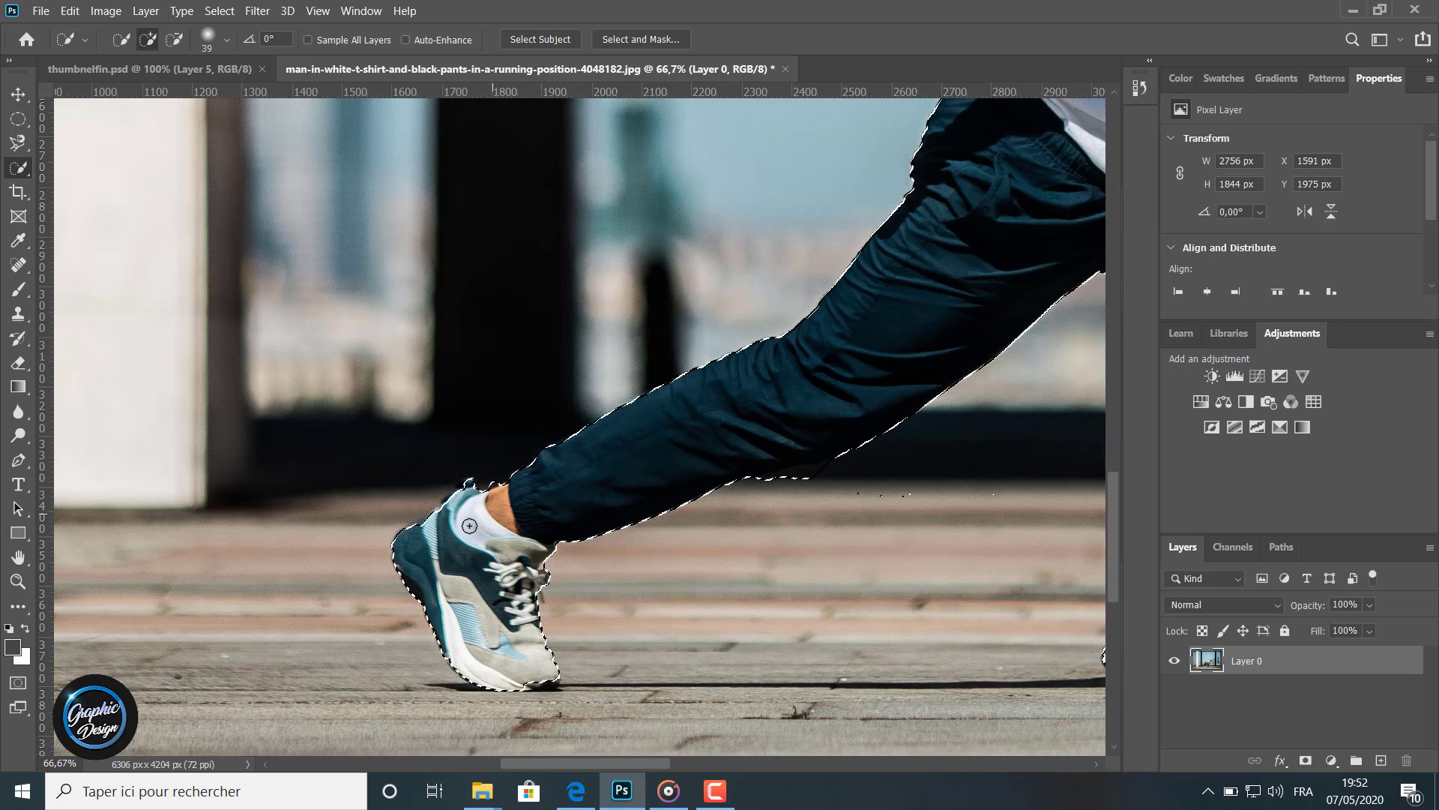
Copy the selected man and paste him onto a new layer
scroll(495, 622, up, 2)
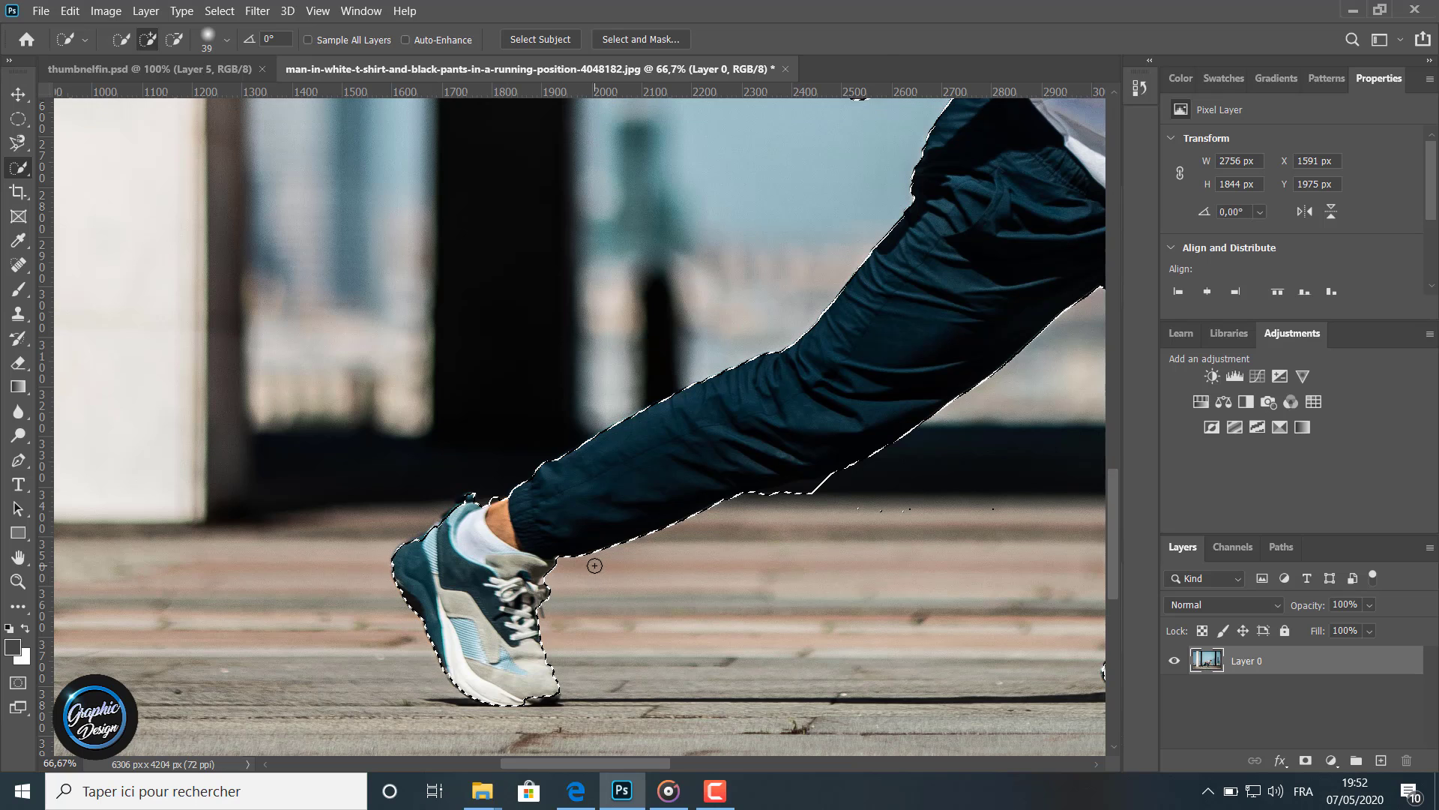
click(18, 581)
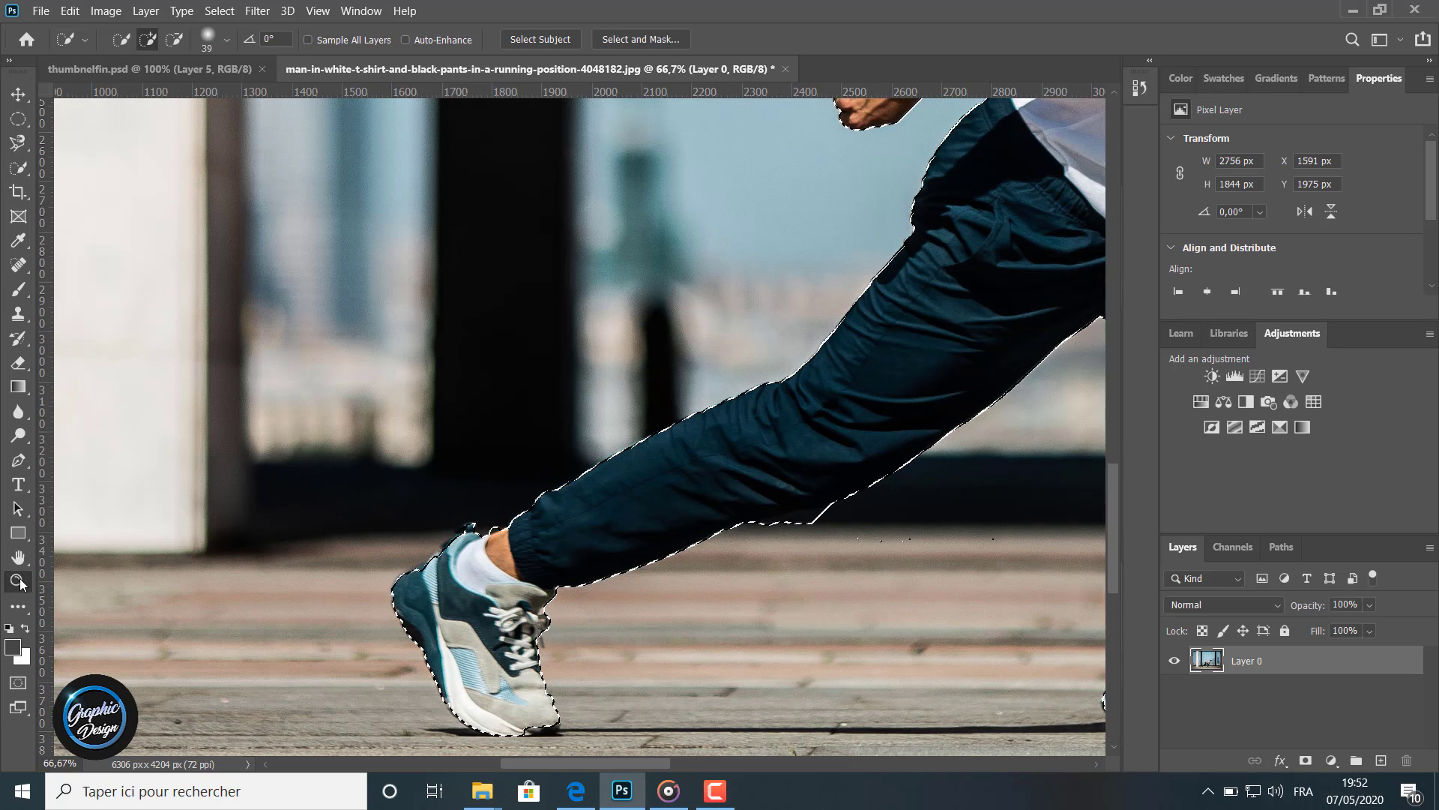
alt+click(341, 504)
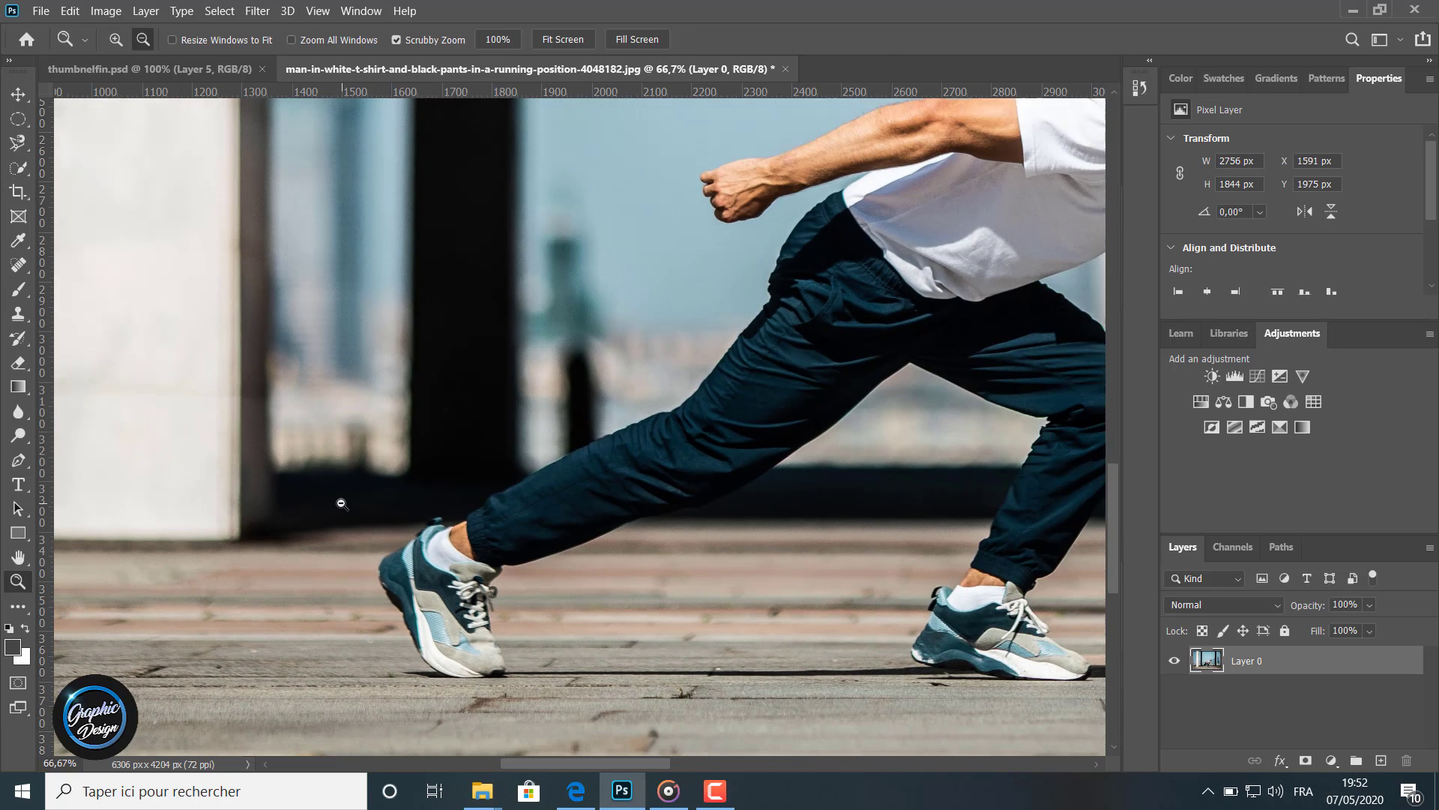
alt+click(341, 504)
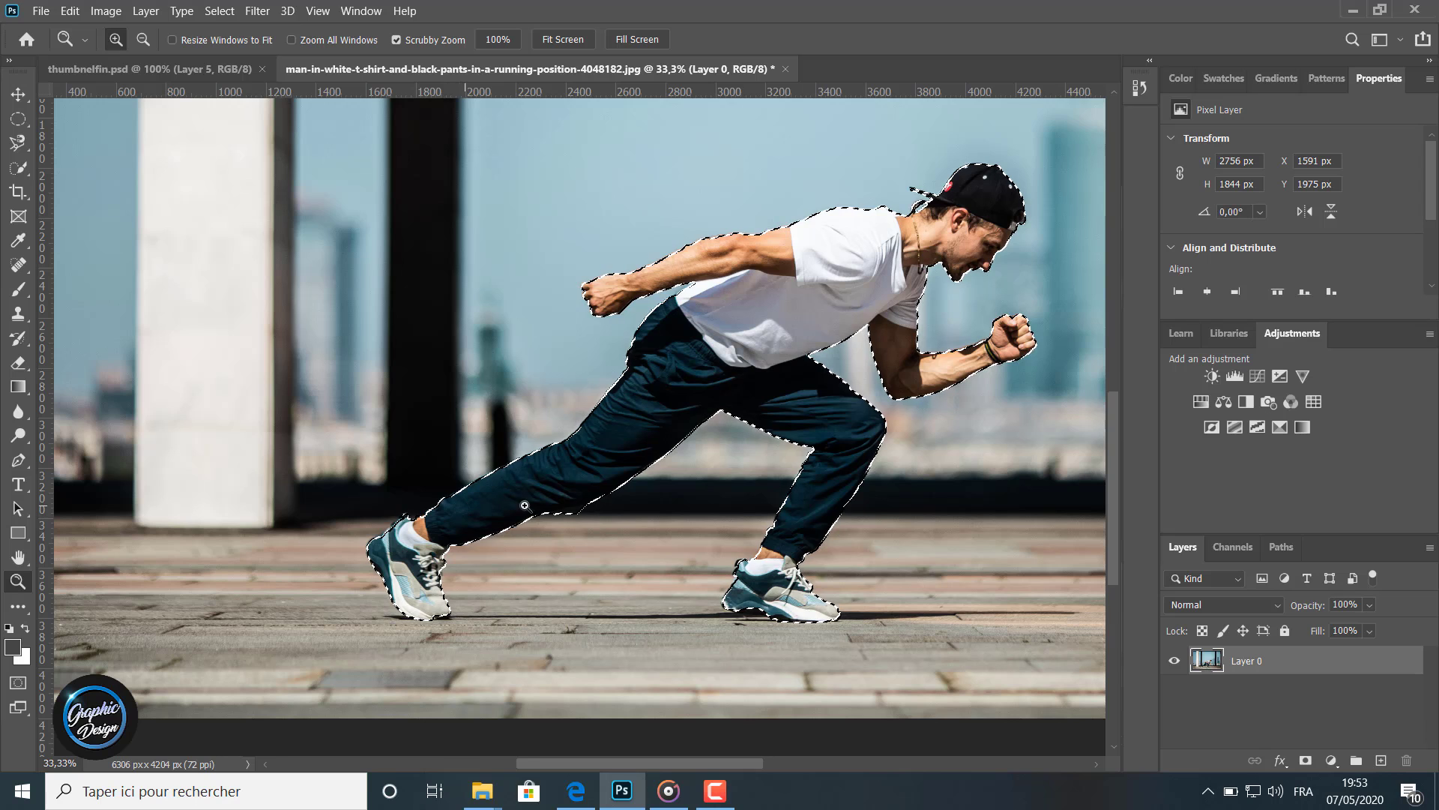
click(70, 10)
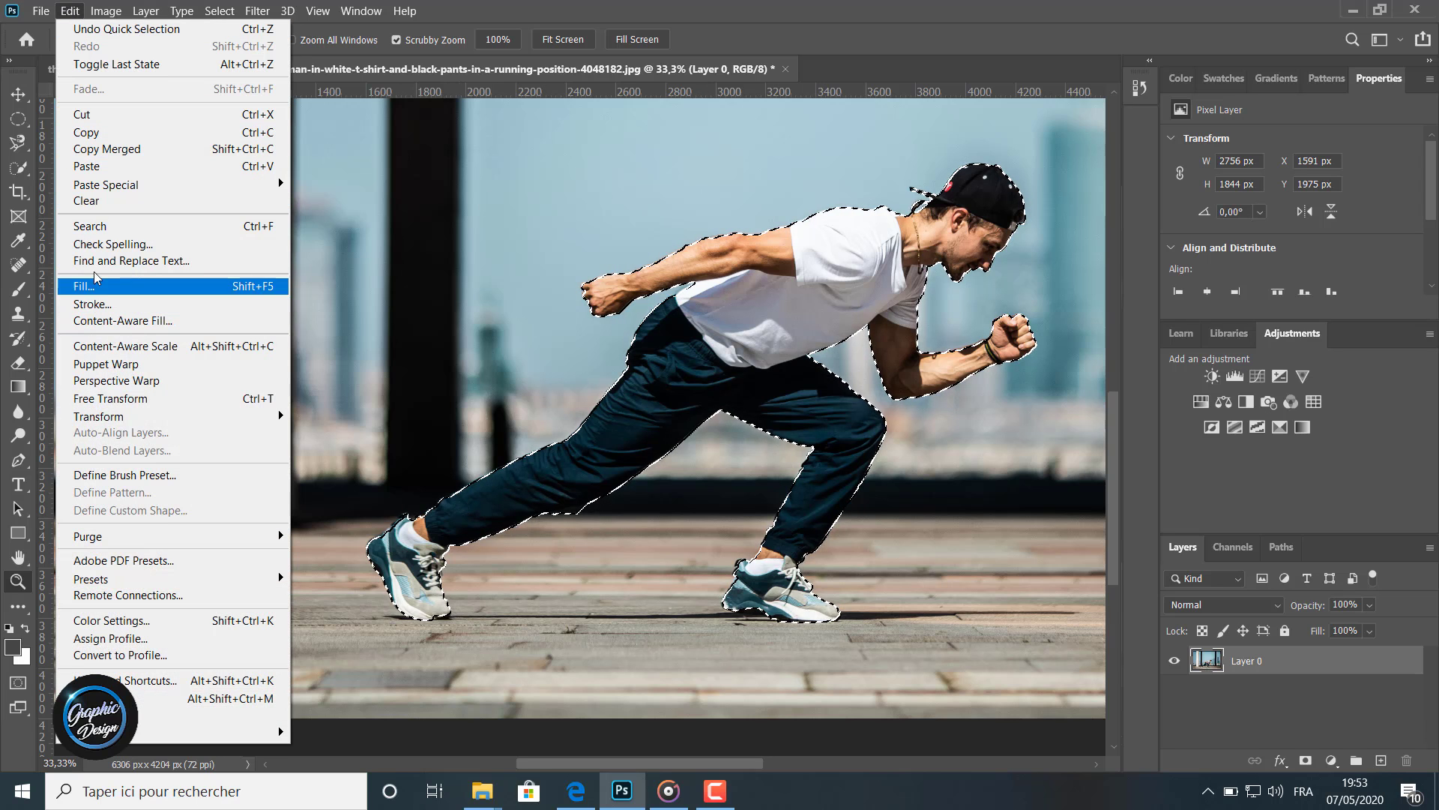
click(98, 133)
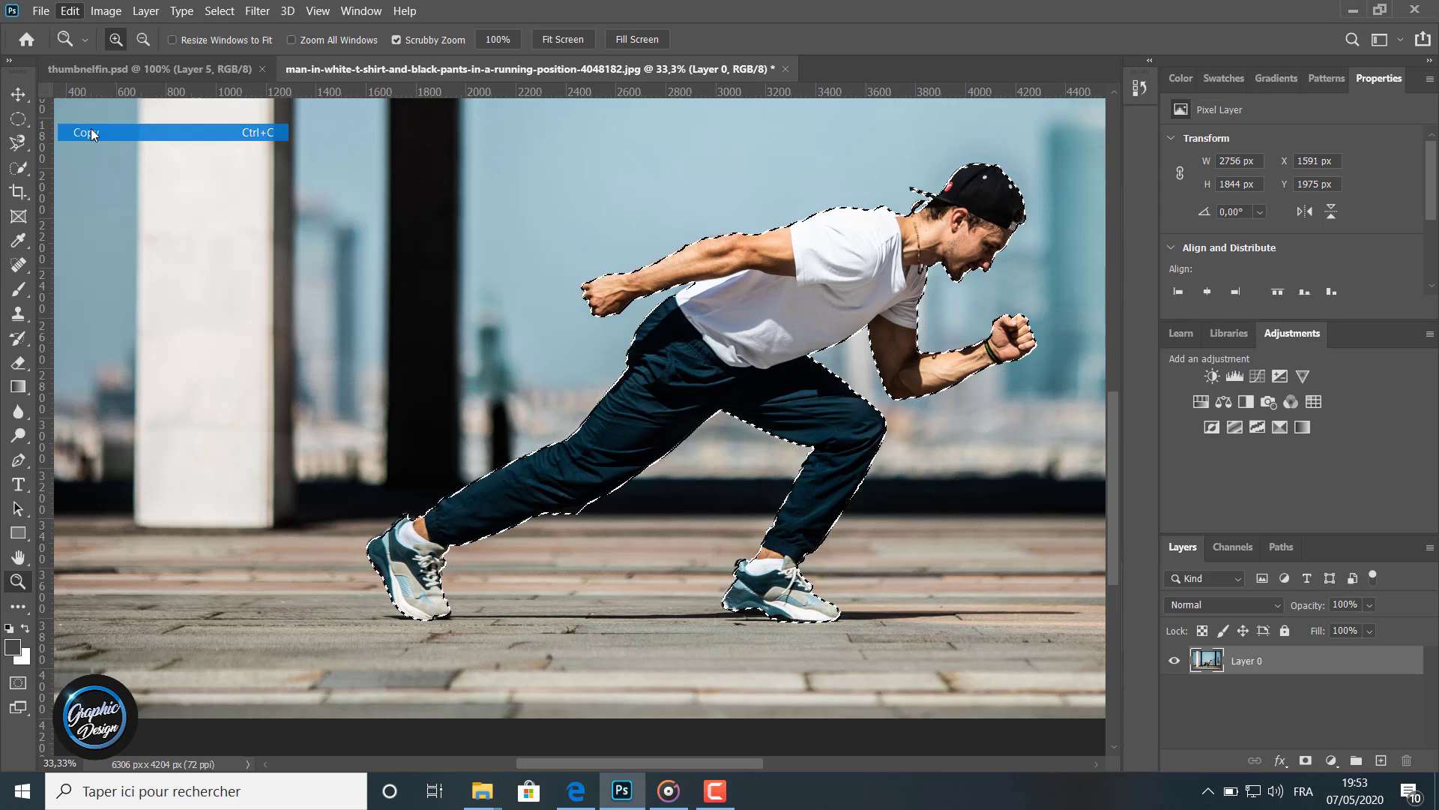
click(69, 11)
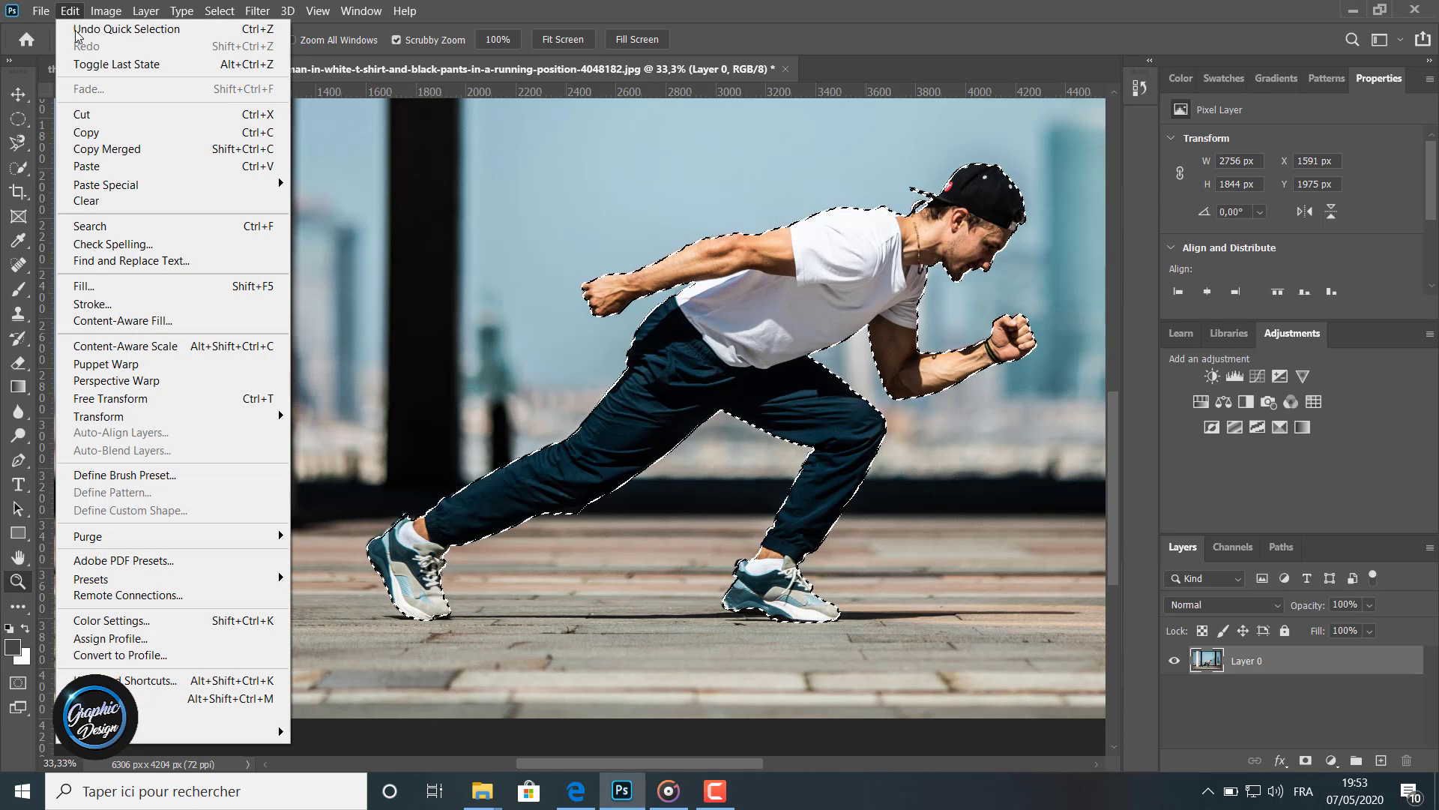
click(93, 168)
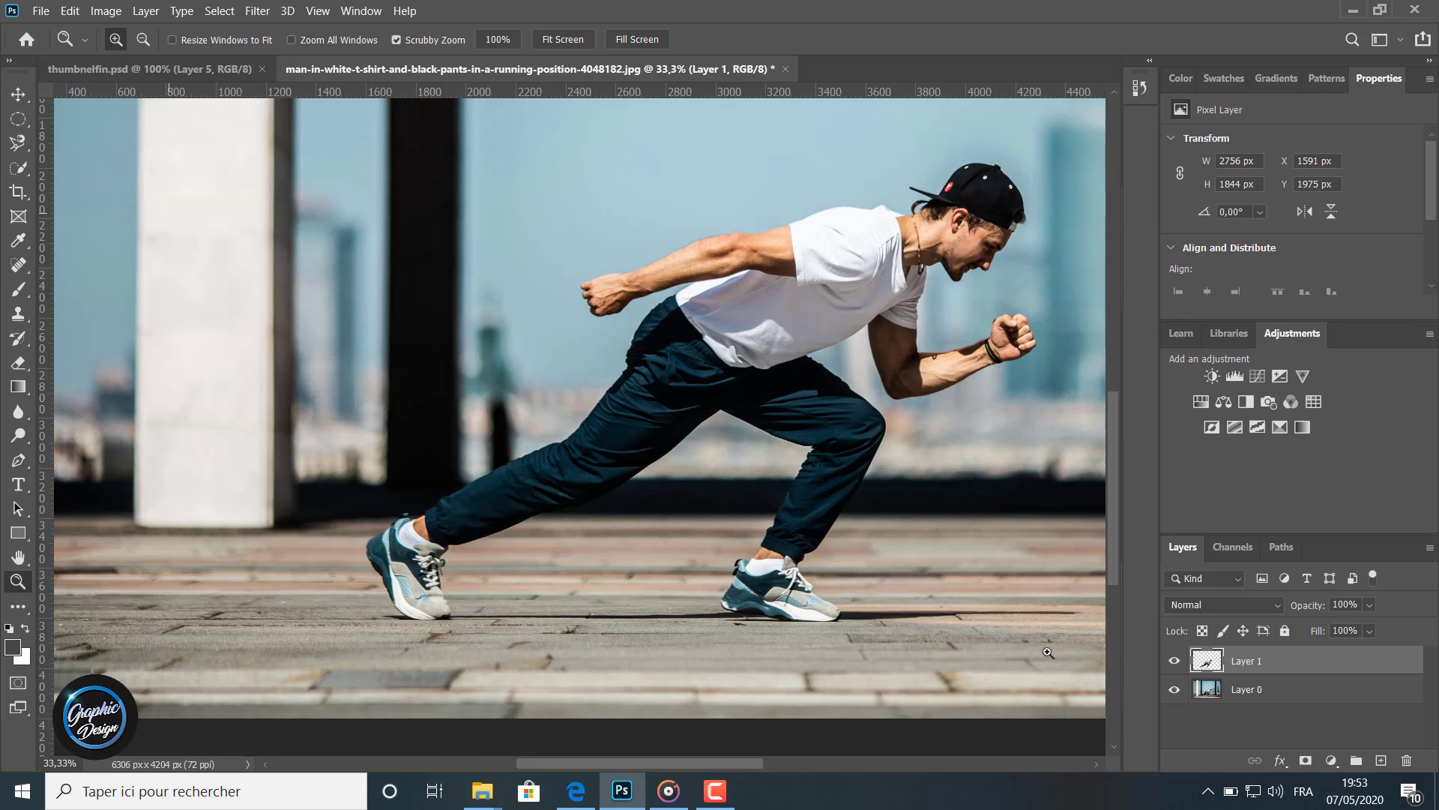
Toggle the original photo layer's visibility to check the cutout
click(1174, 690)
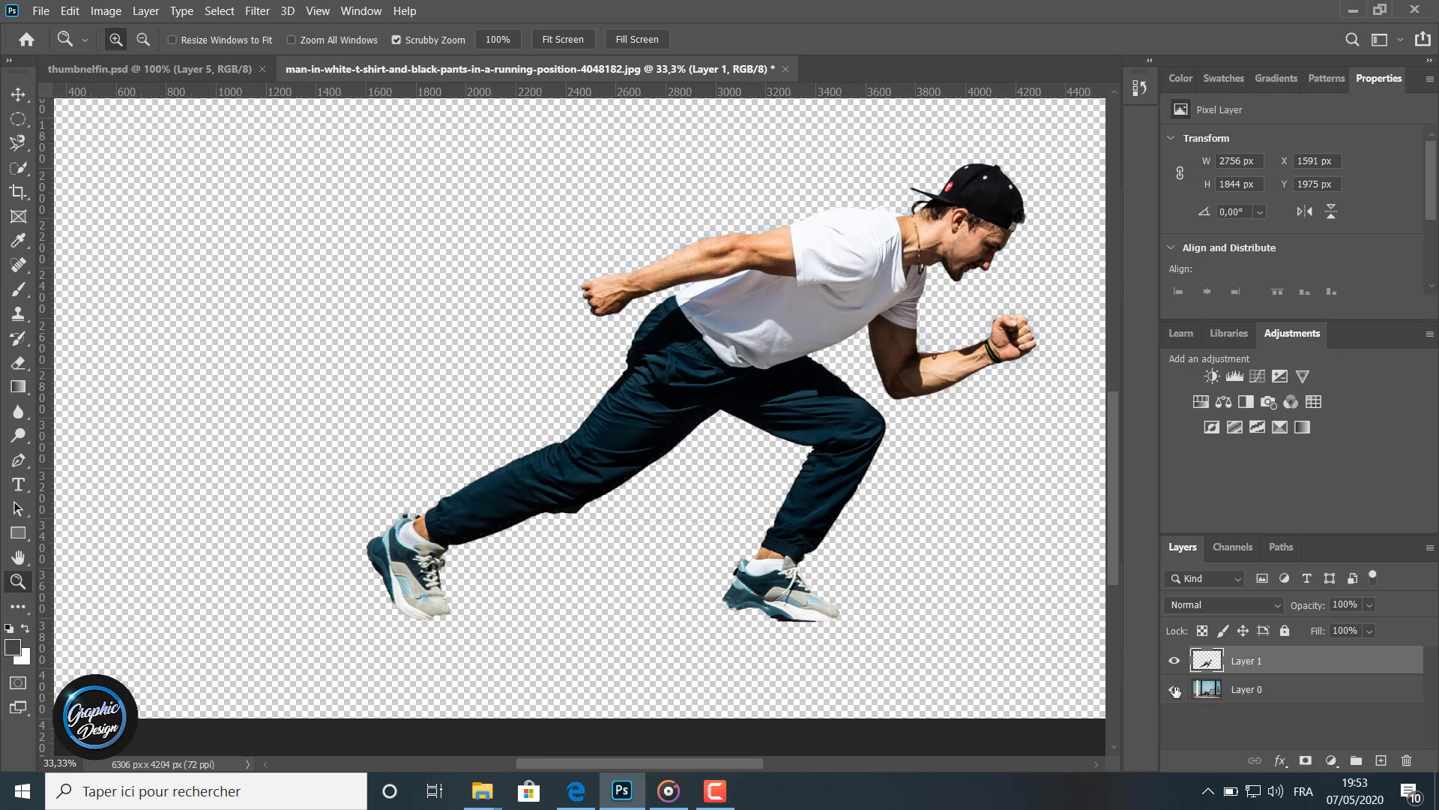
click(1175, 689)
click(1174, 689)
click(1174, 690)
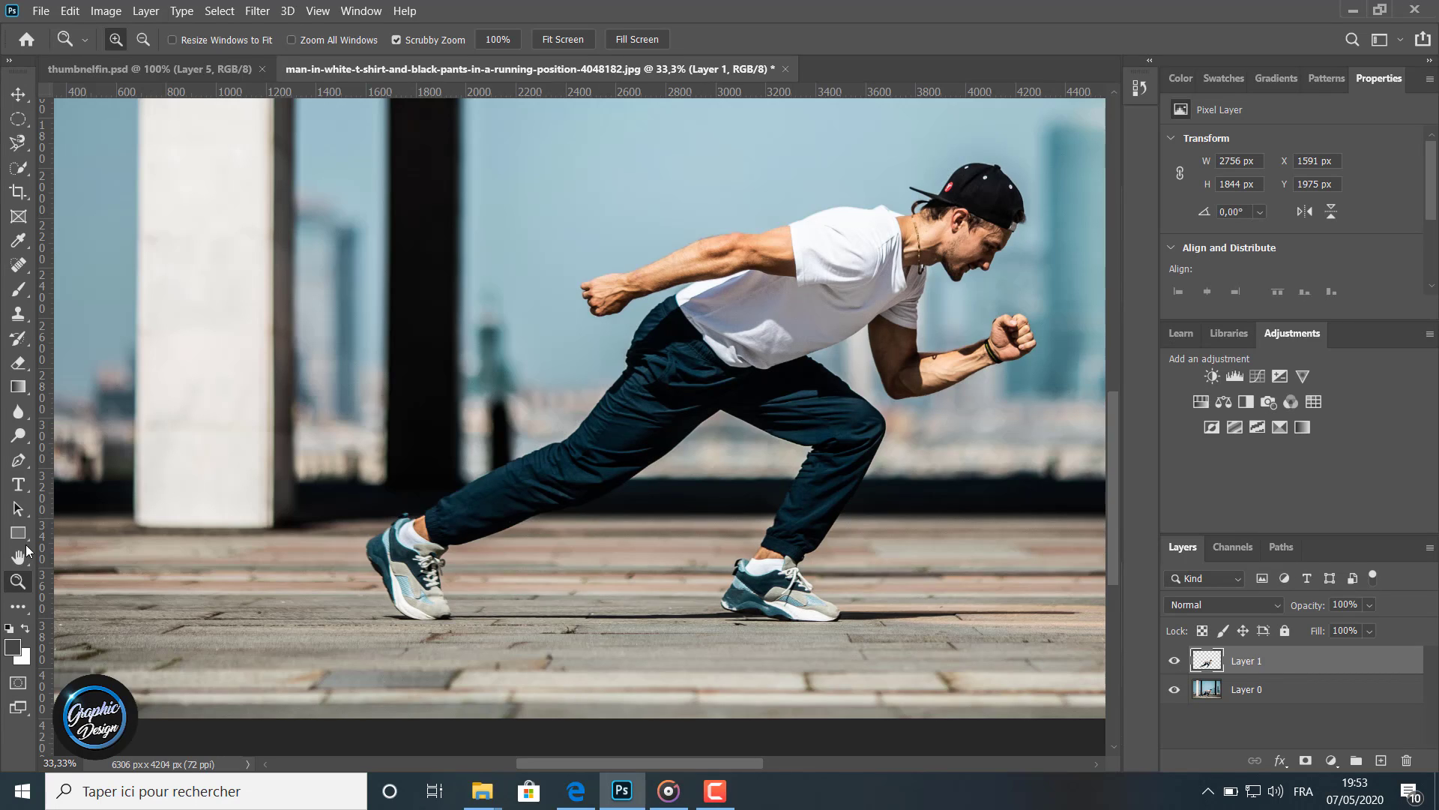
Draw a text box across the image and replace its placeholder text with FAST
alt+click(134, 485)
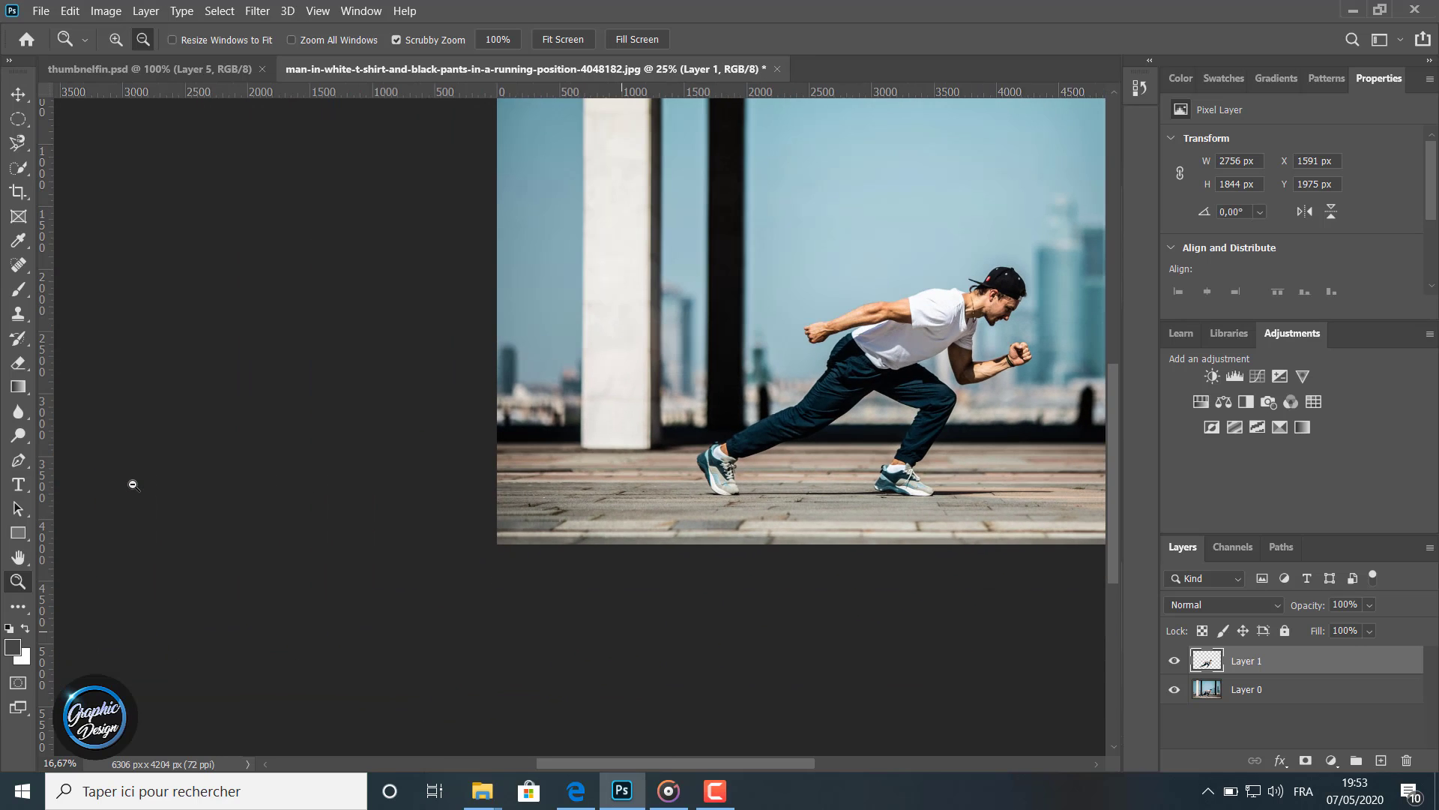
drag(503, 763, 604, 767)
scroll(581, 678, up, 3)
scroll(581, 678, up, 2)
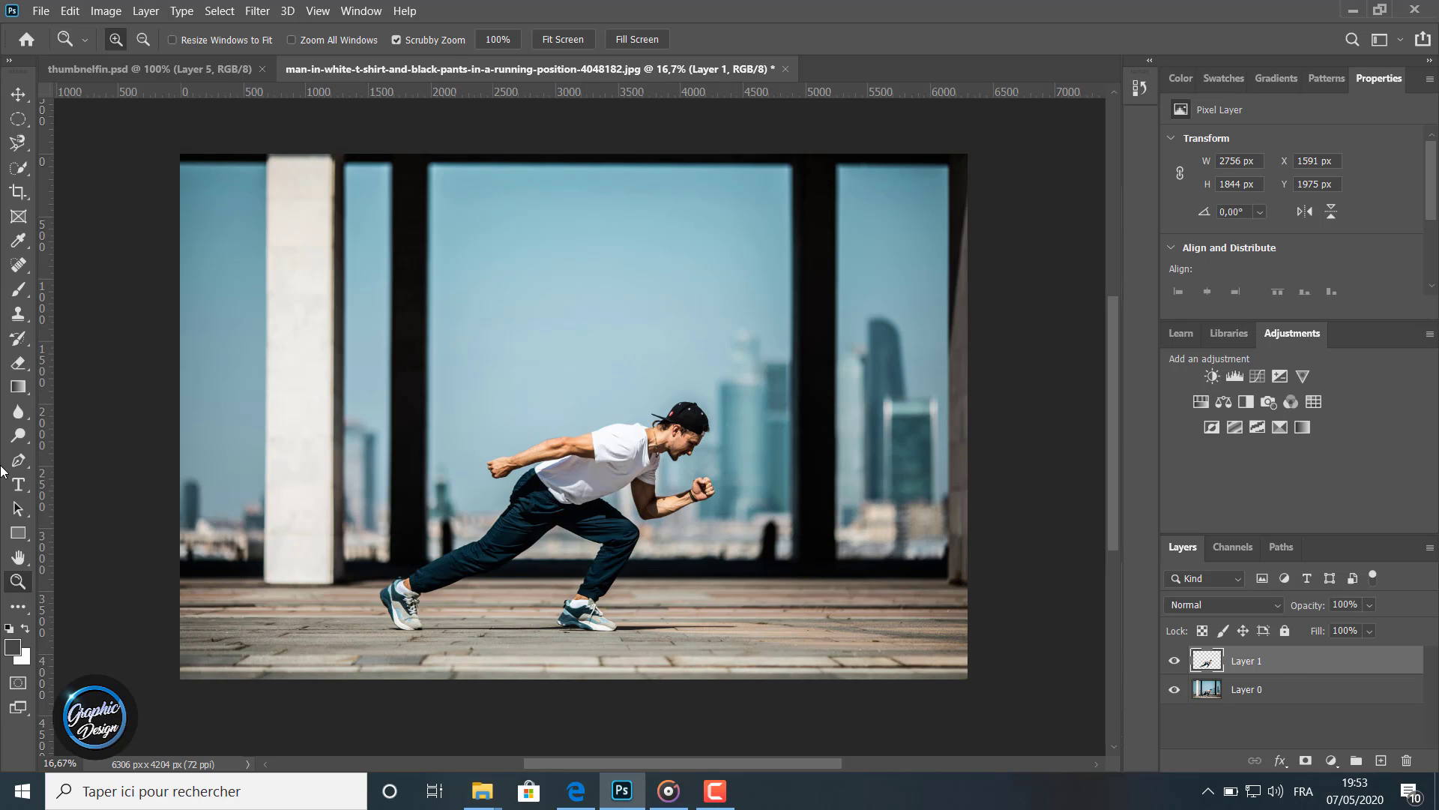
click(19, 486)
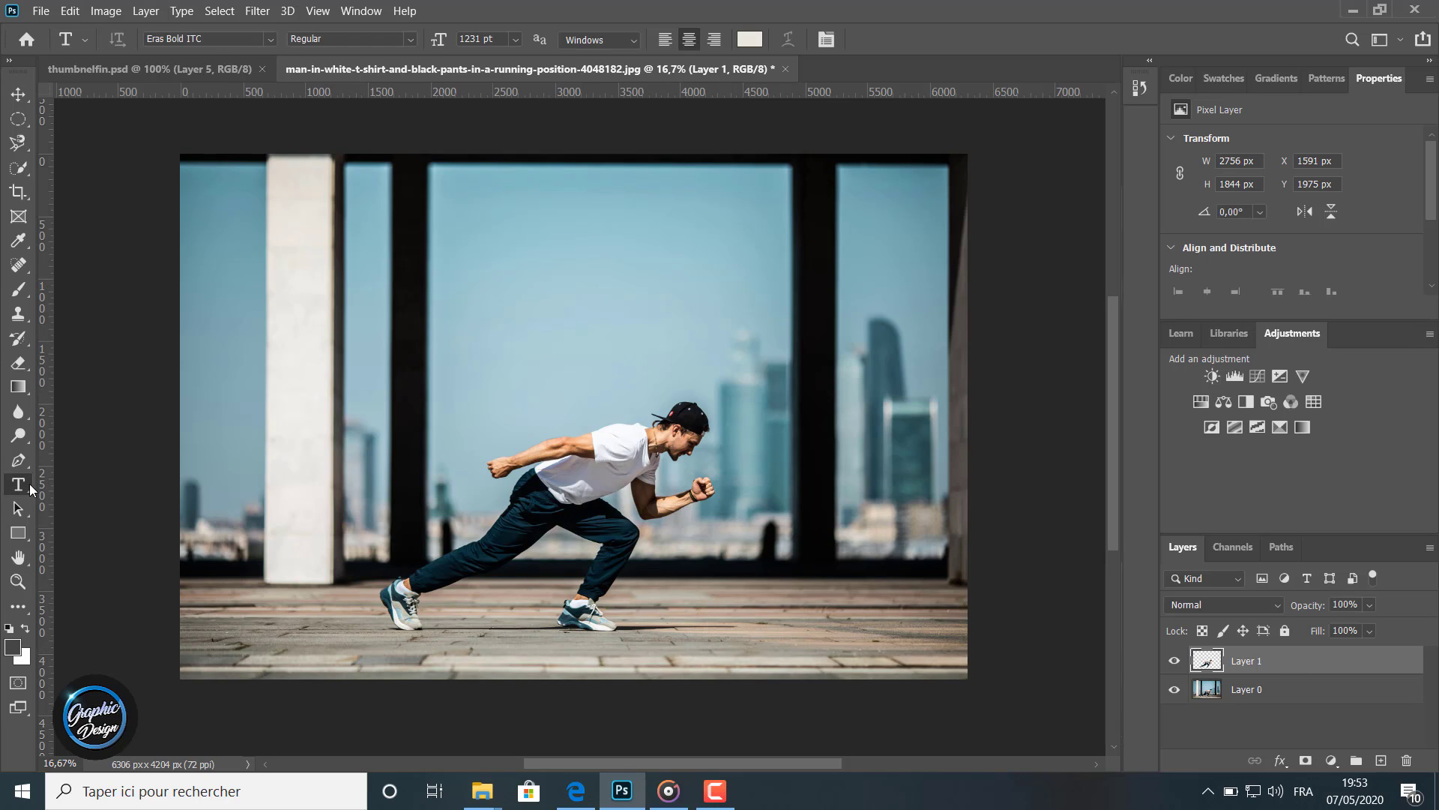
drag(219, 195, 943, 605)
click(584, 386)
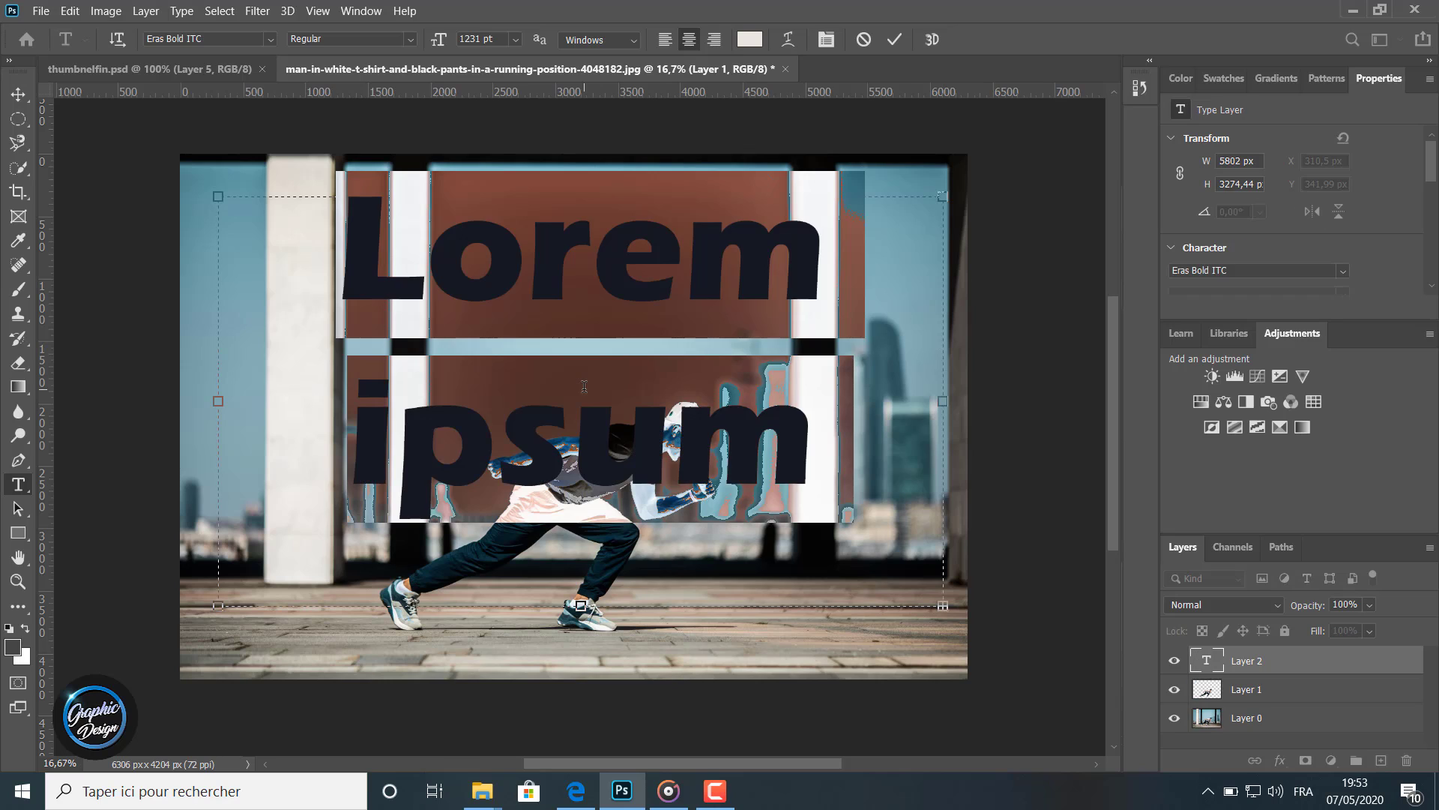
key(BackSpace)
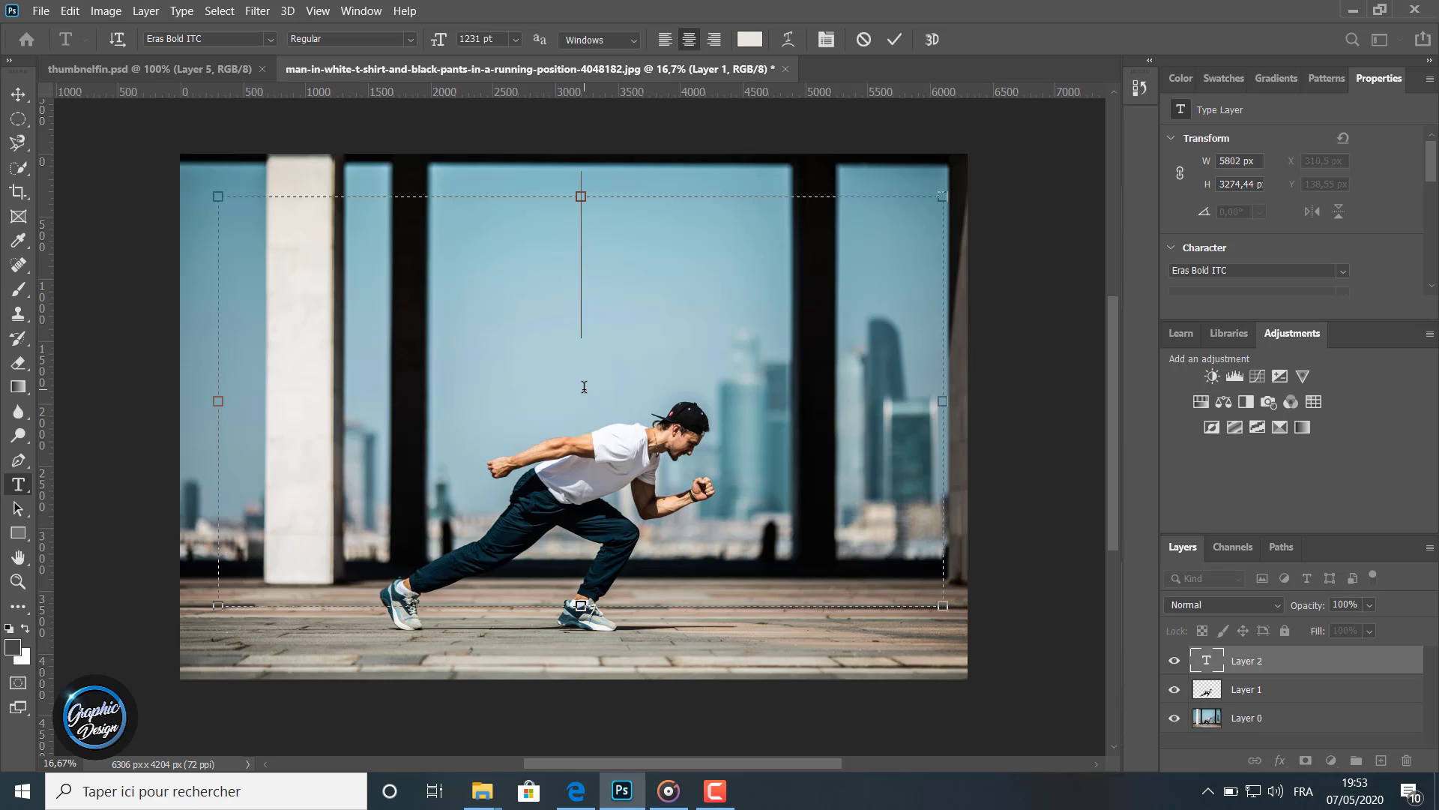
text(F)
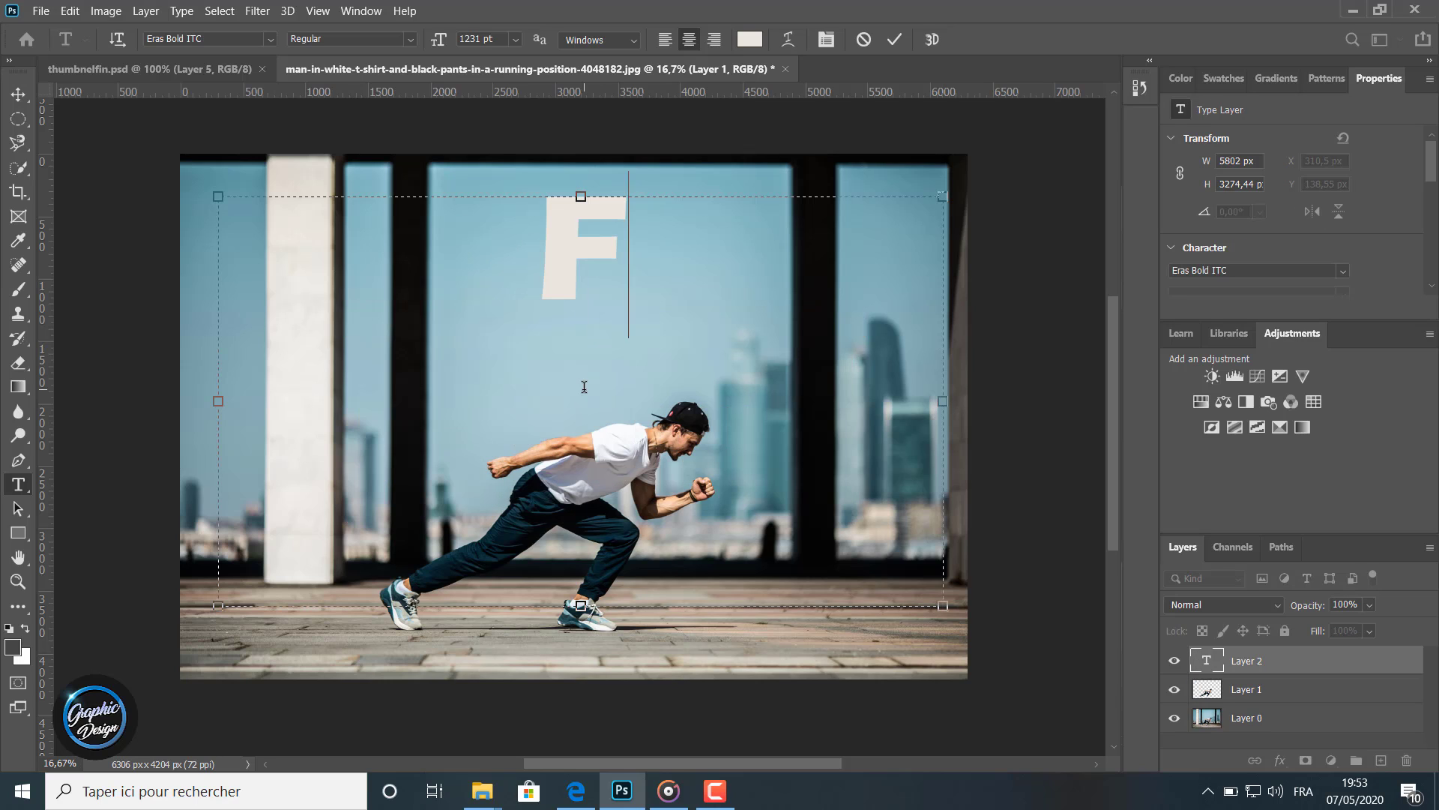
text(AST)
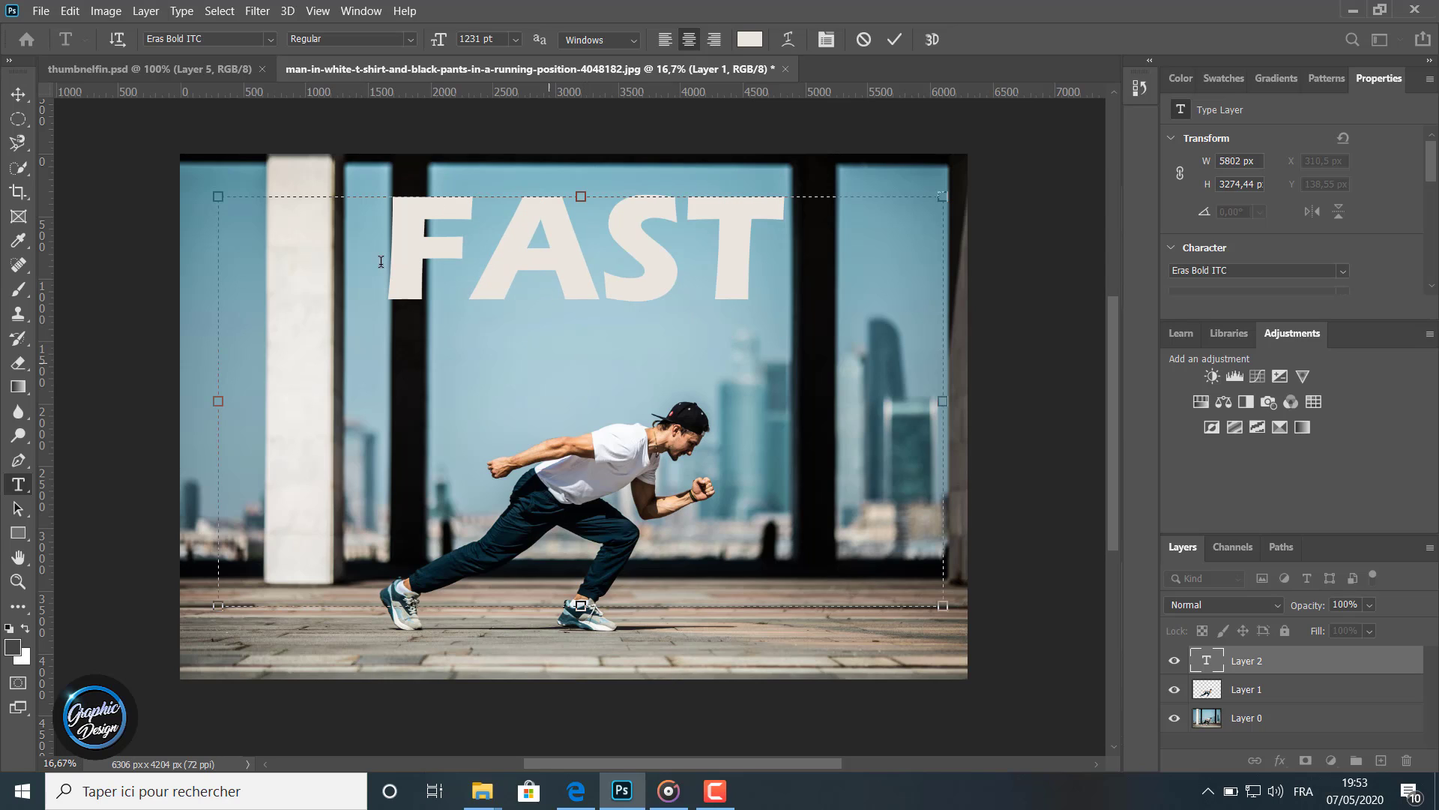
Select the FAST text and set its font size to 1296 pt
double_click(450, 219)
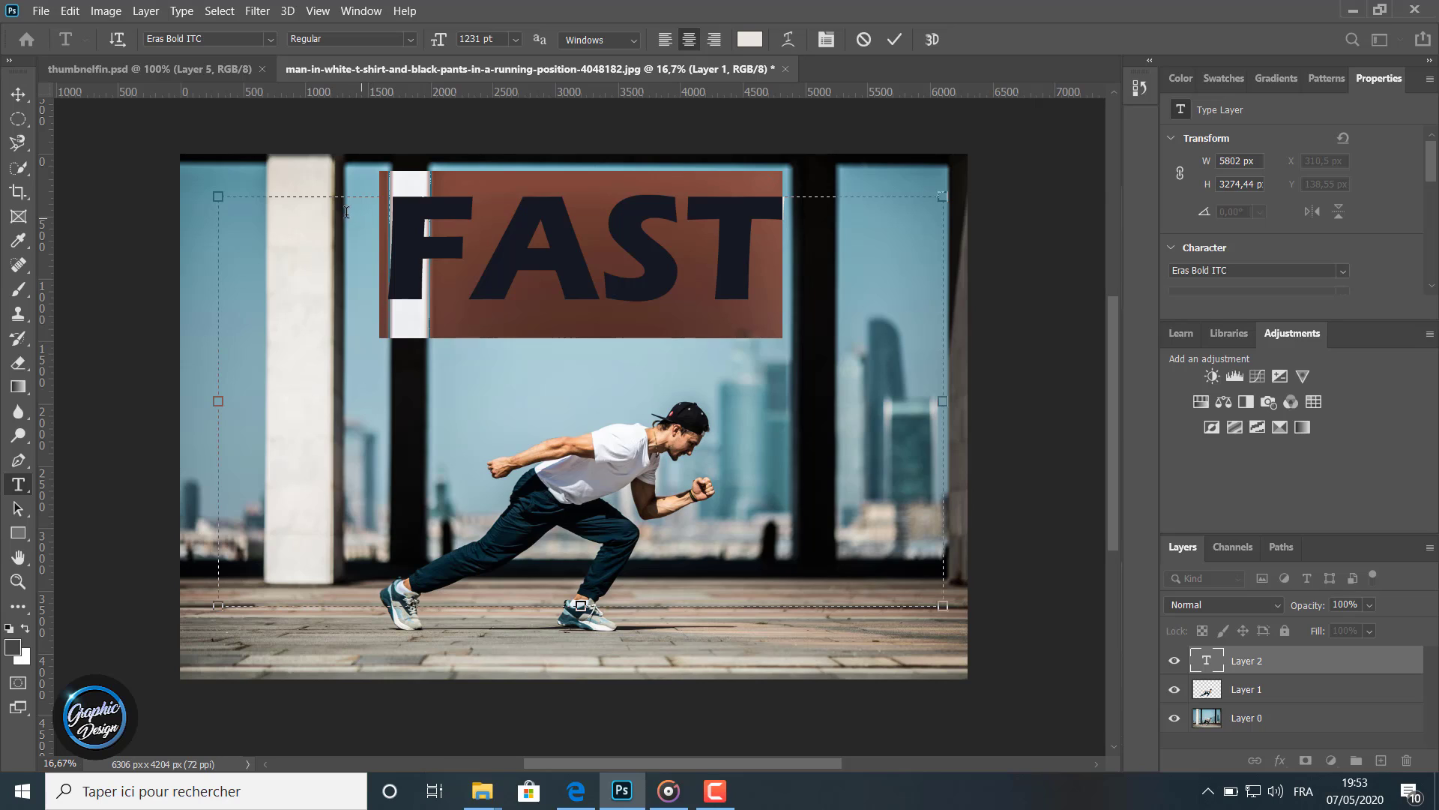
drag(448, 47, 529, 39)
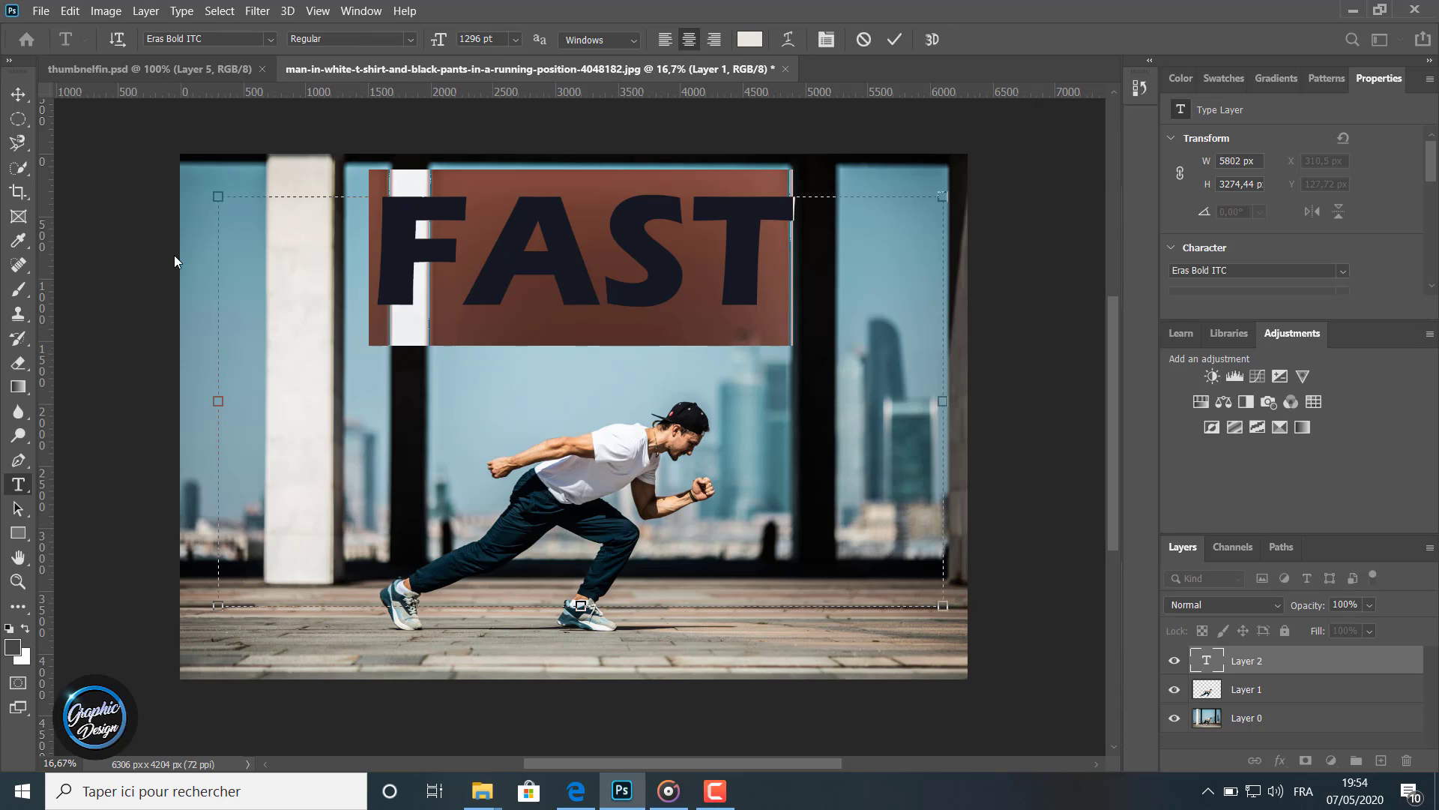
Commit the FAST text and move it down so it sits across the man's upper body
click(18, 94)
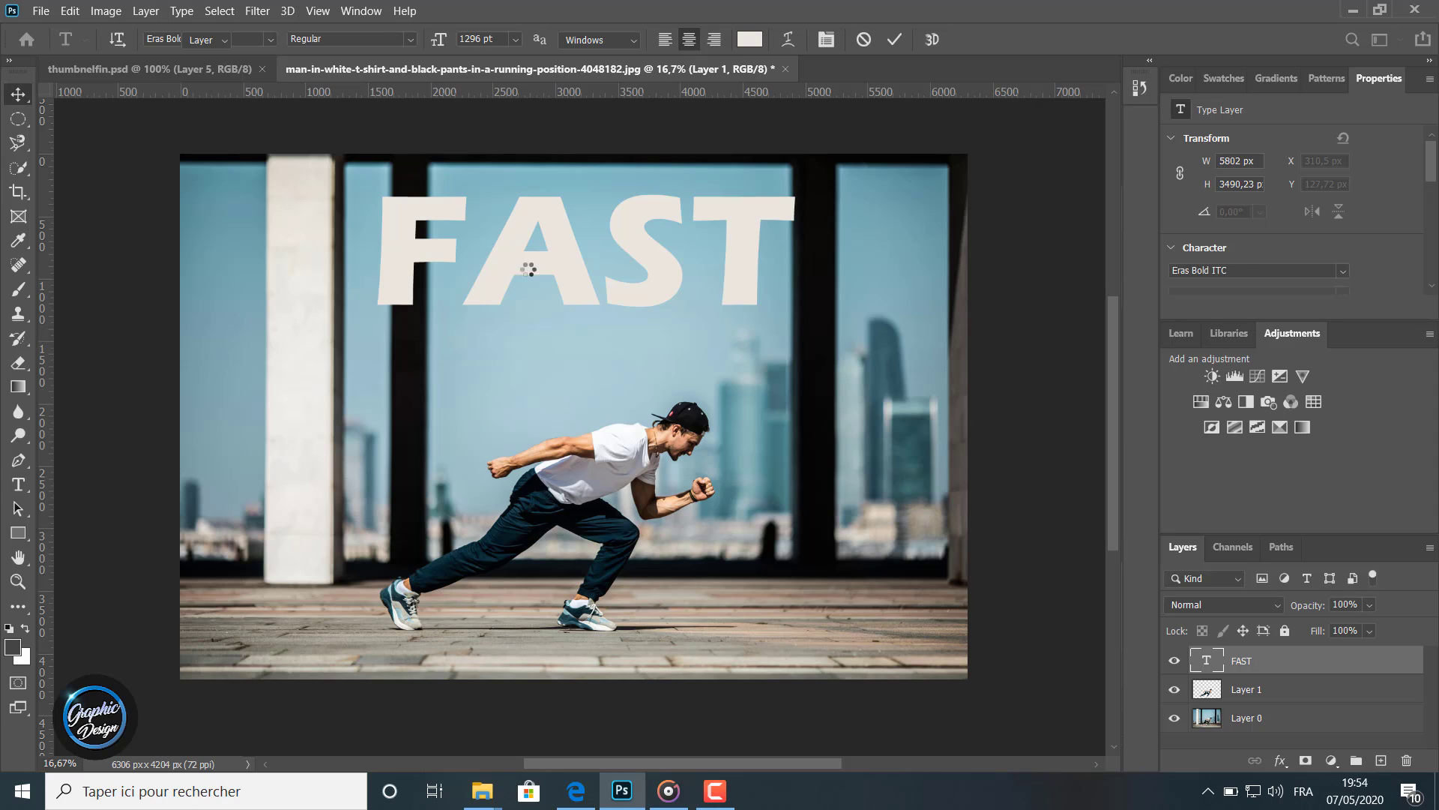
drag(568, 253, 577, 420)
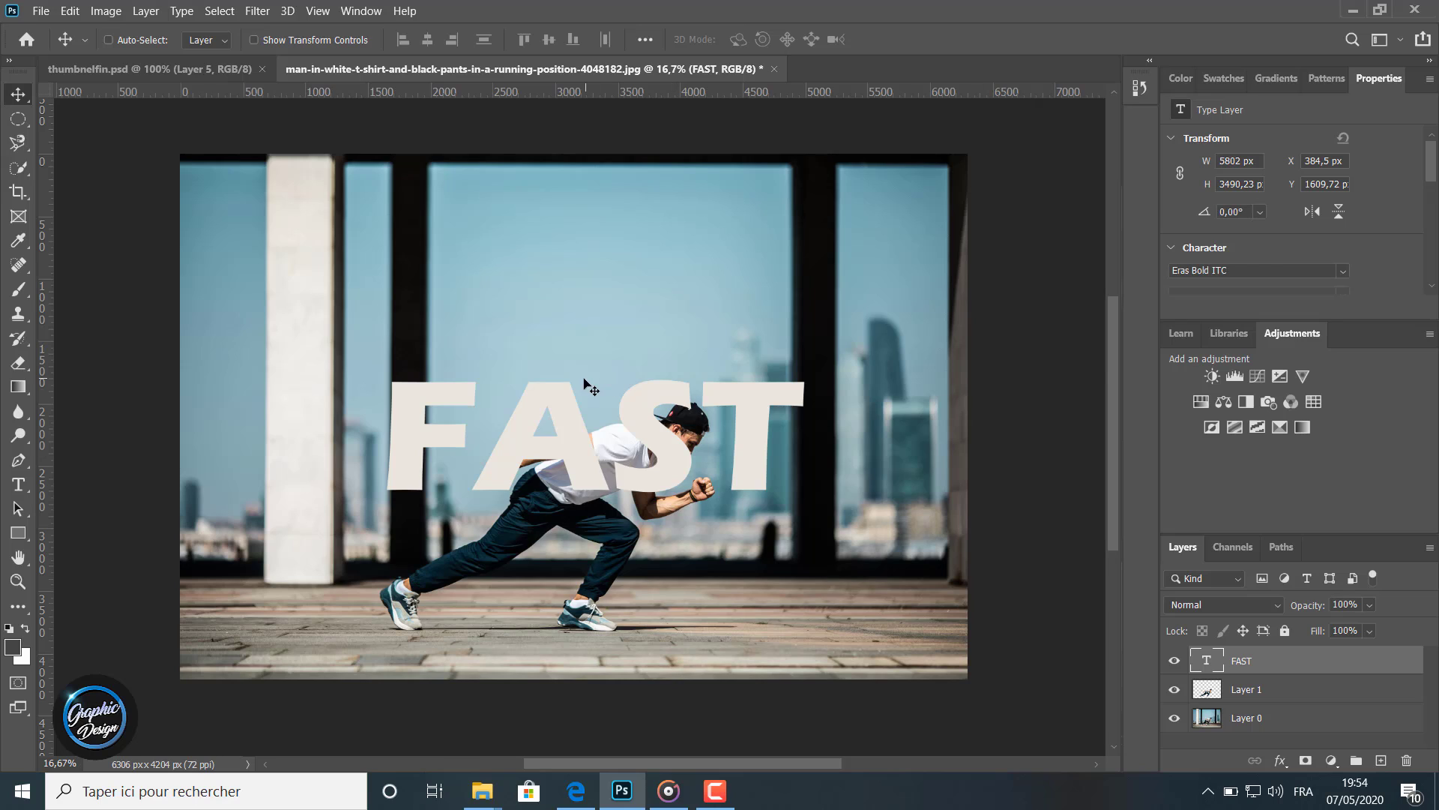
drag(643, 415, 643, 424)
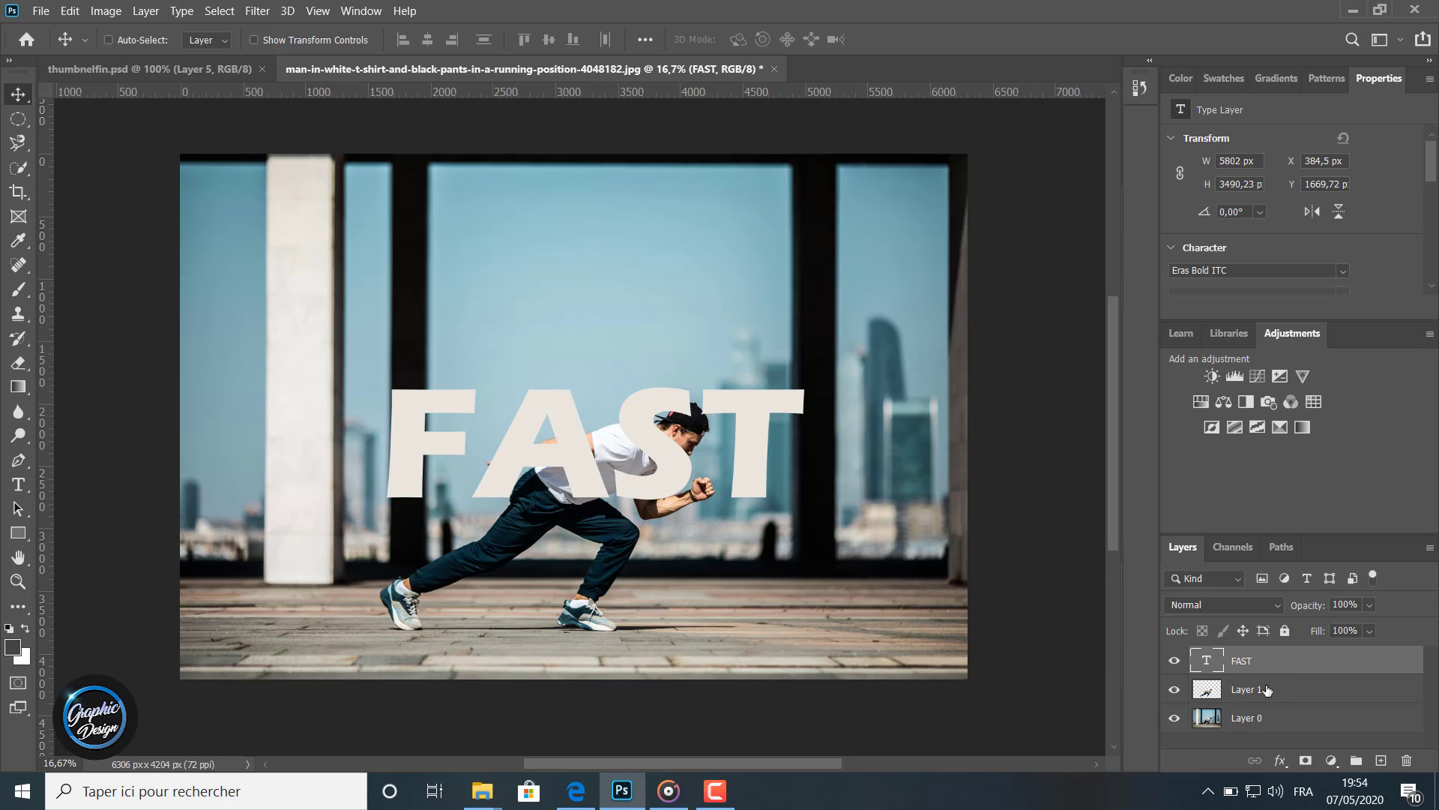
Place the man's cutout layer above the FAST text layer and nudge the text slightly up and right
drag(1256, 691, 1255, 659)
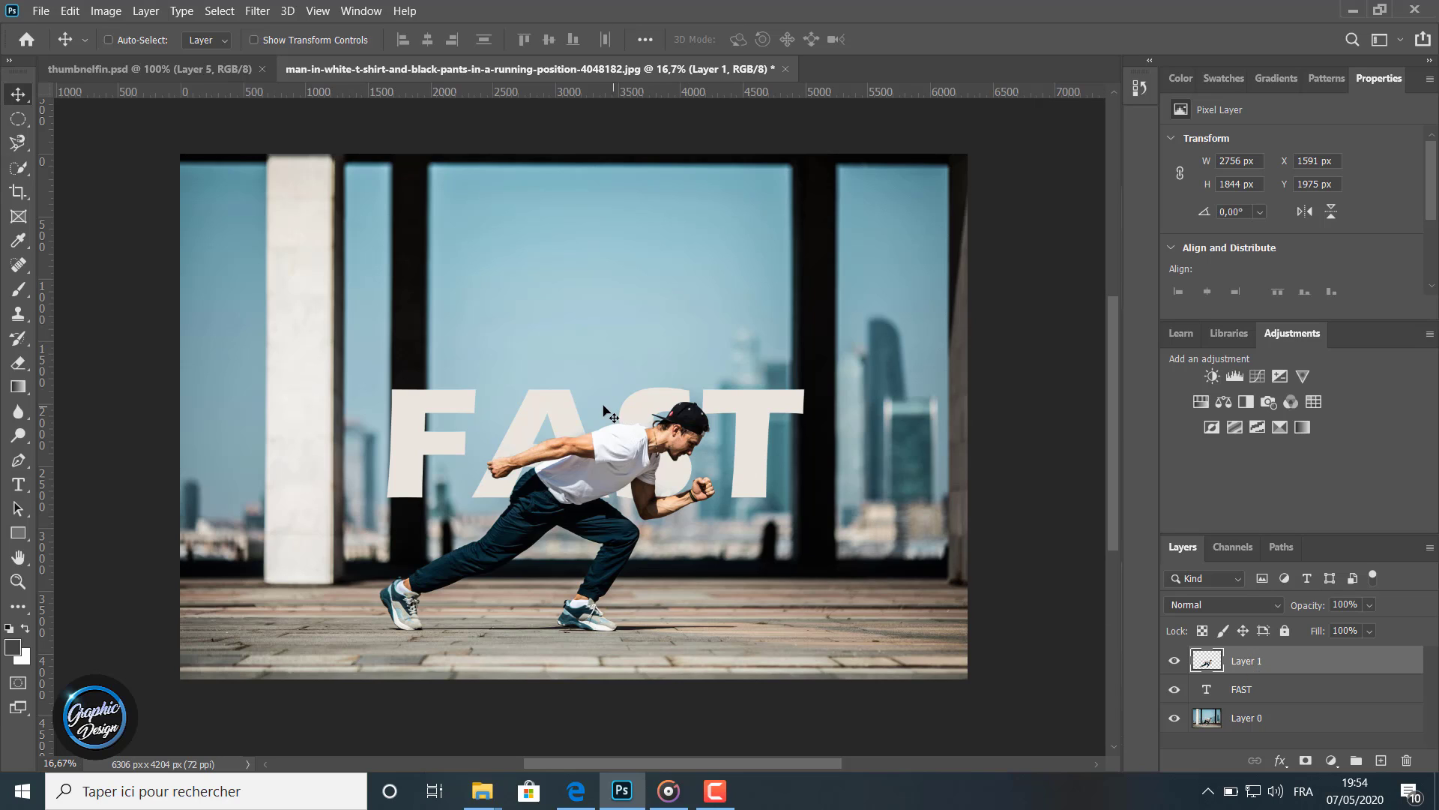
click(1277, 687)
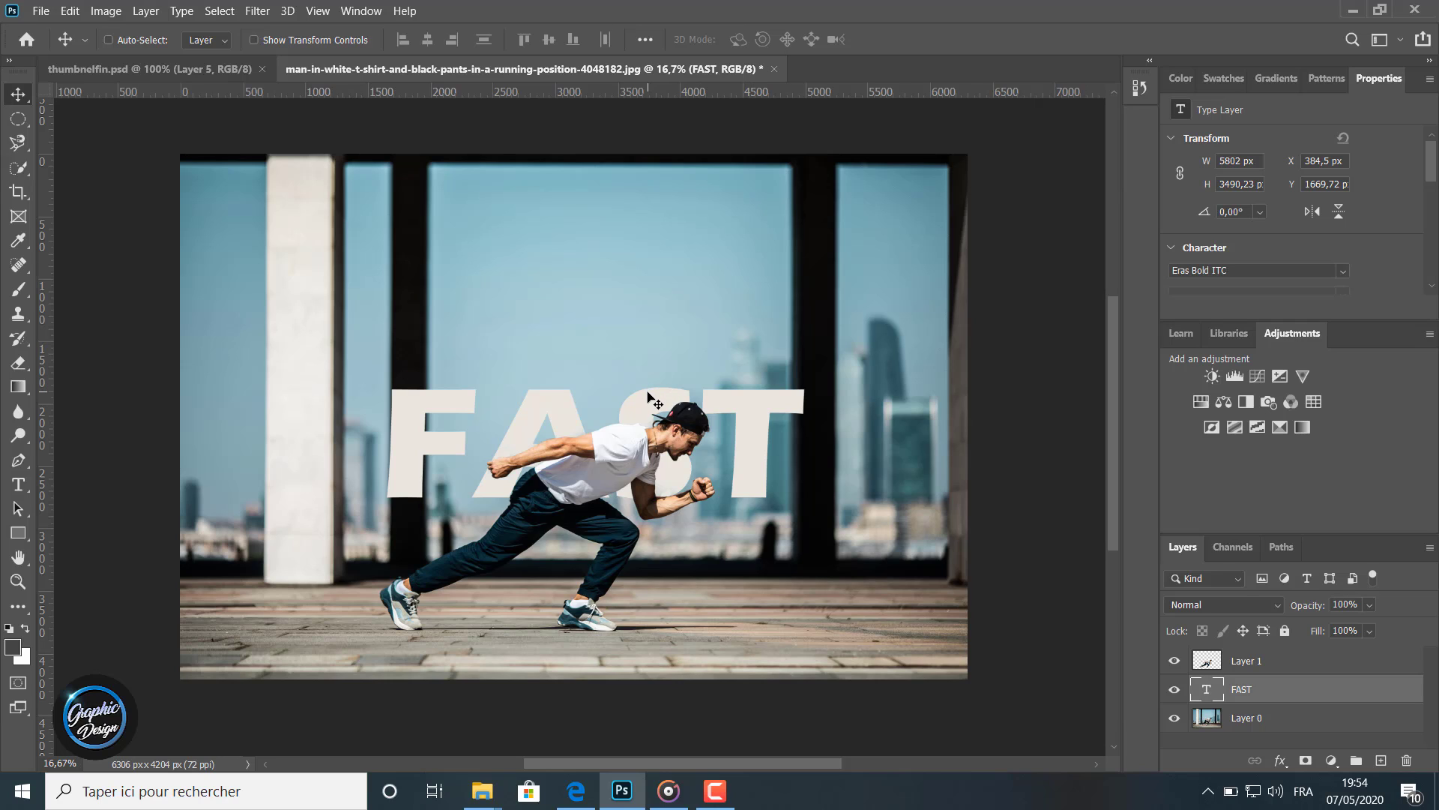
drag(651, 397, 663, 386)
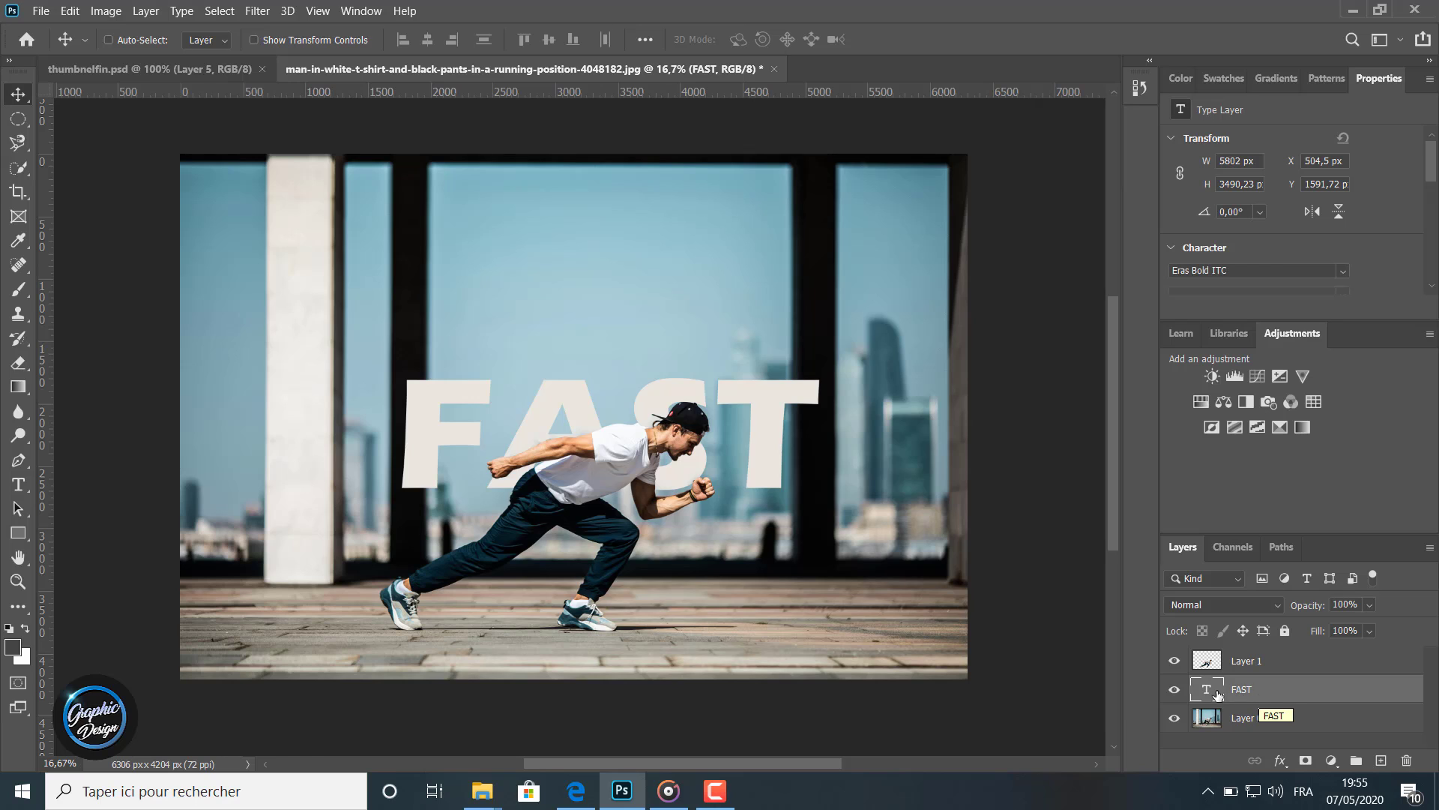
Add a Gradient Overlay to the FAST text and set the left gradient stop by sampling the pale pillar colour
click(1282, 762)
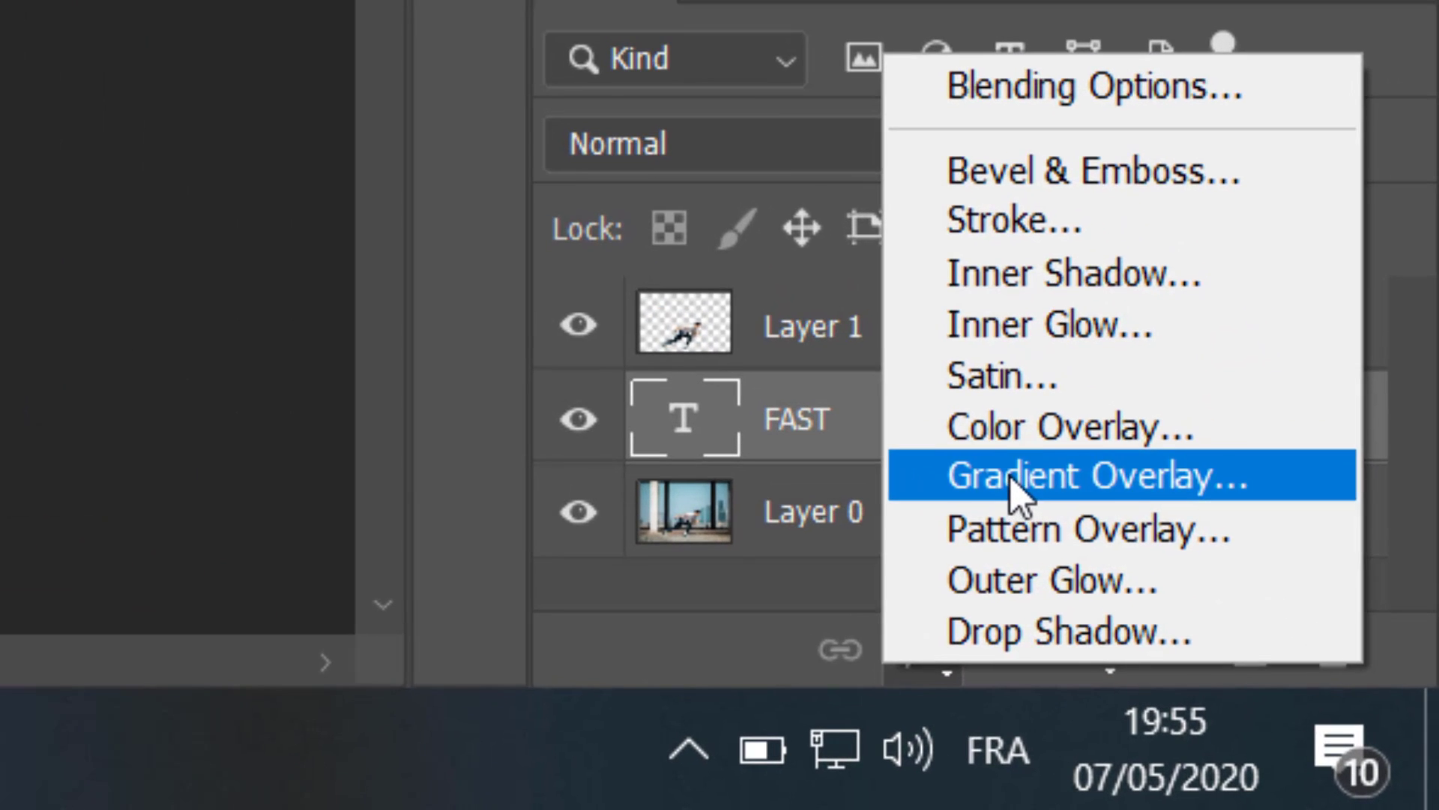
click(1045, 521)
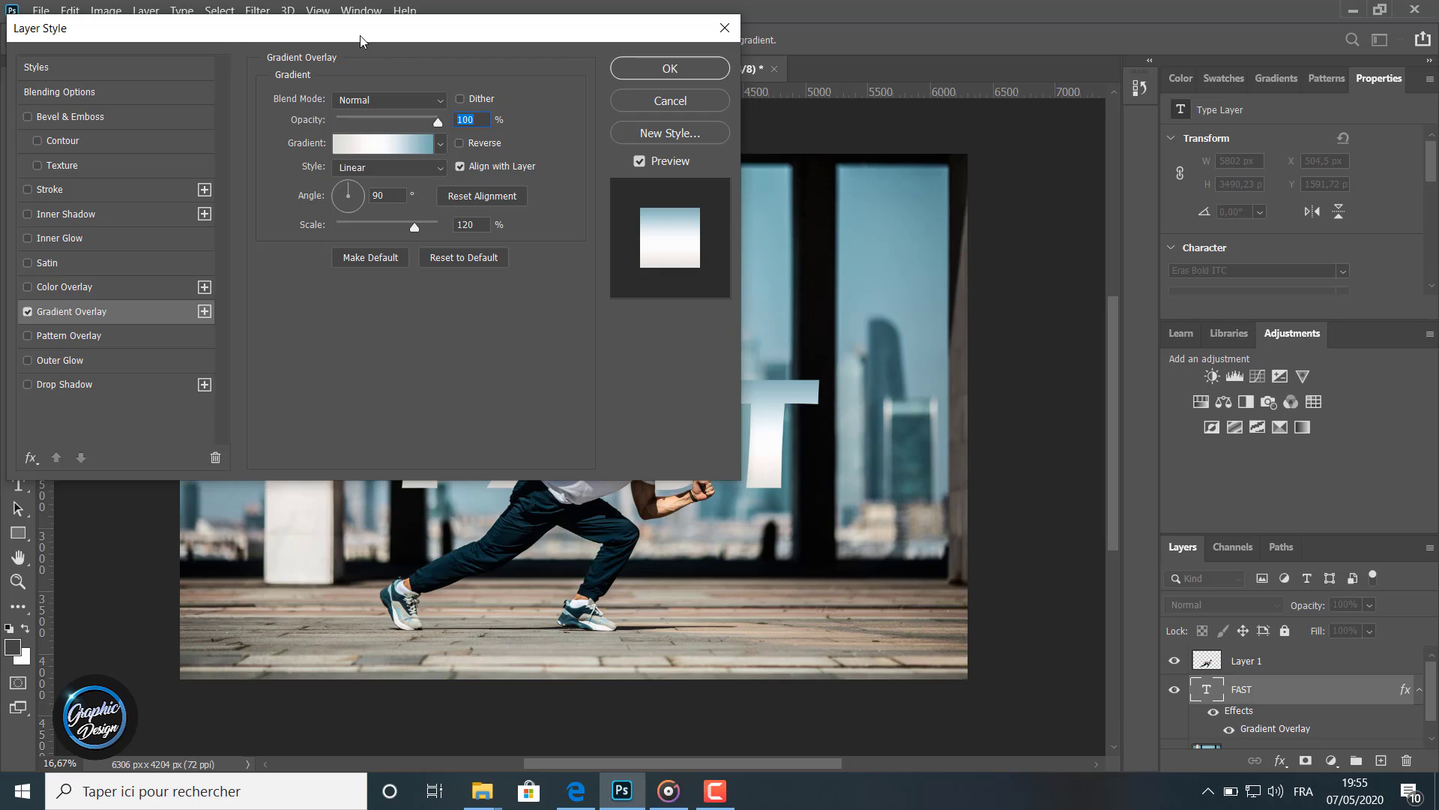
drag(360, 41, 615, 549)
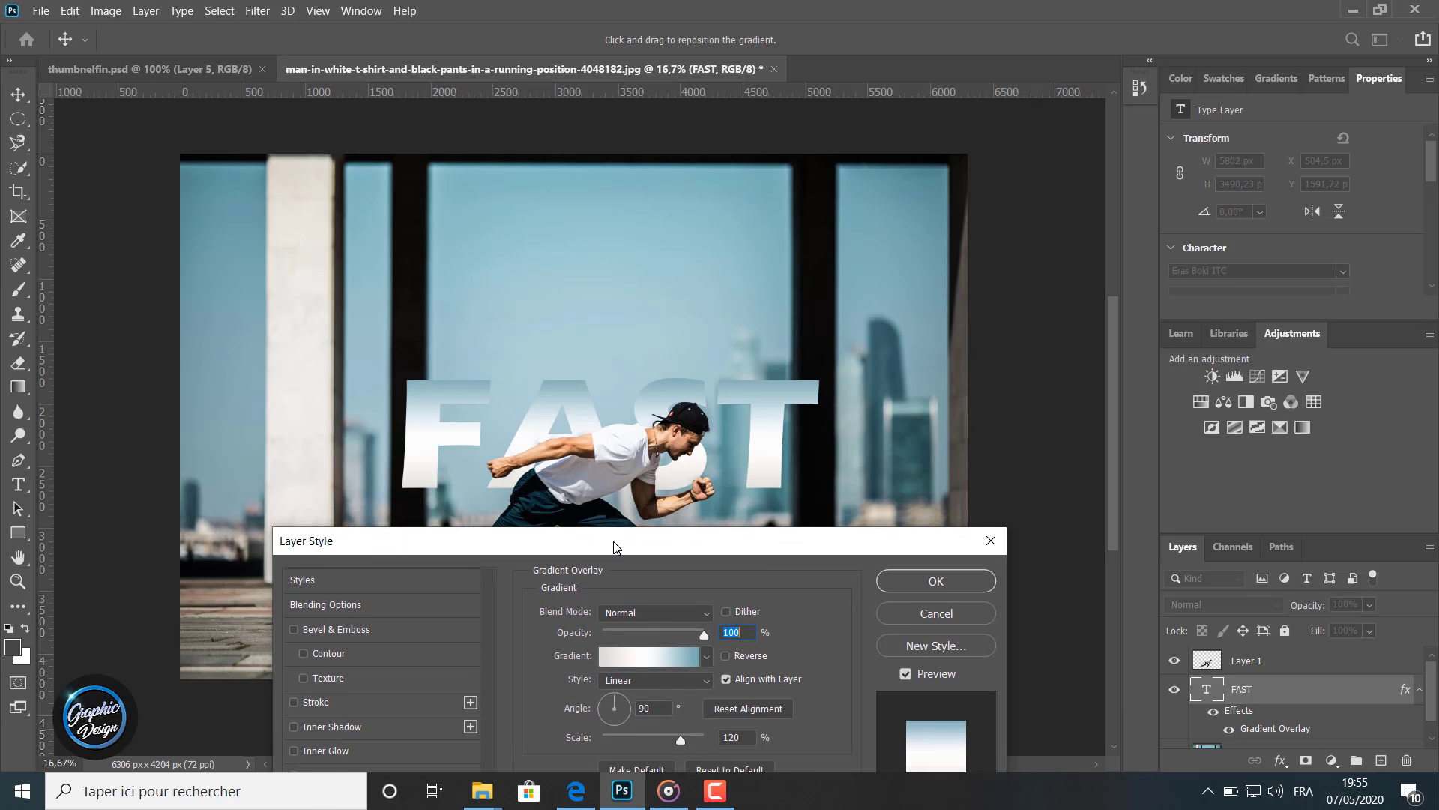
click(626, 660)
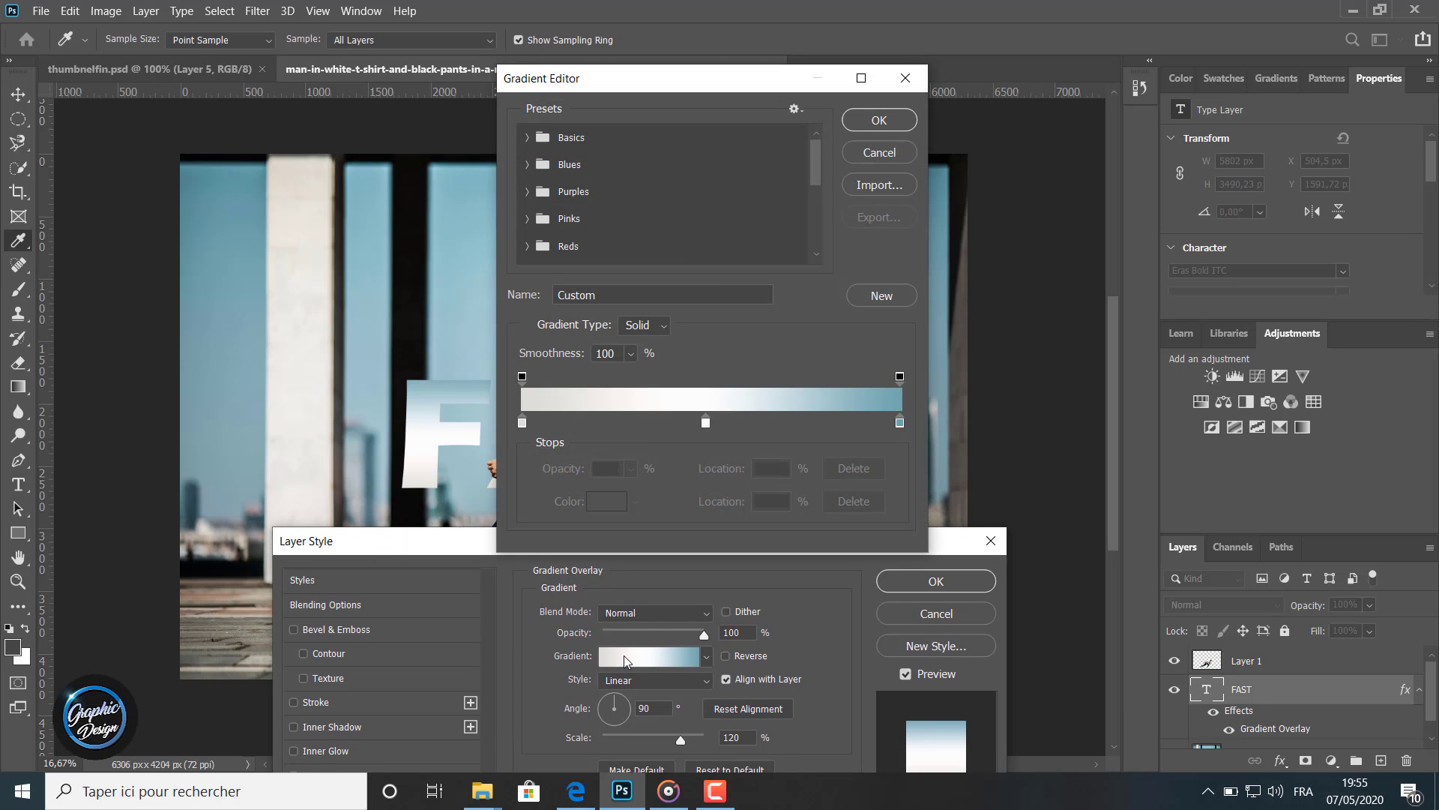
double_click(523, 425)
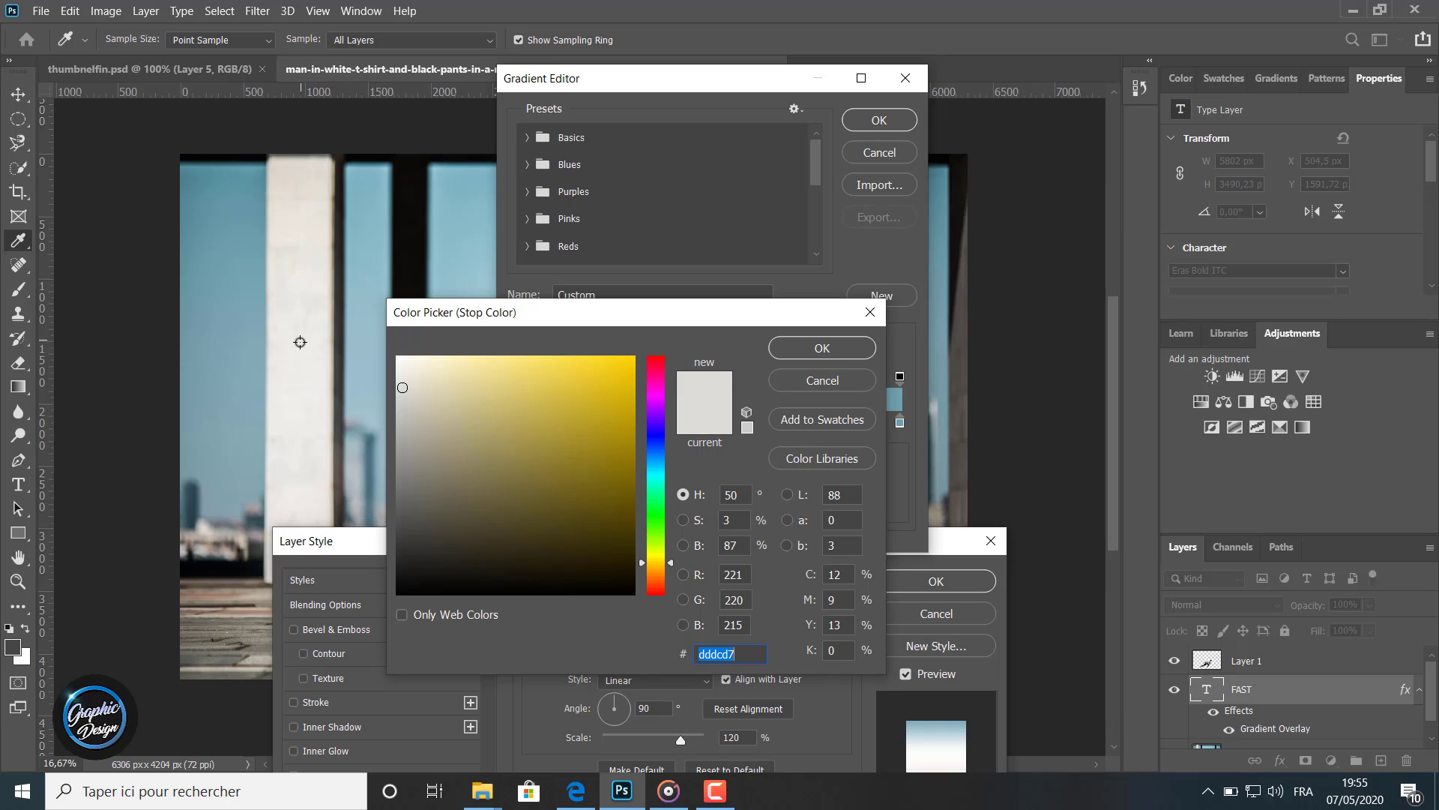
click(309, 325)
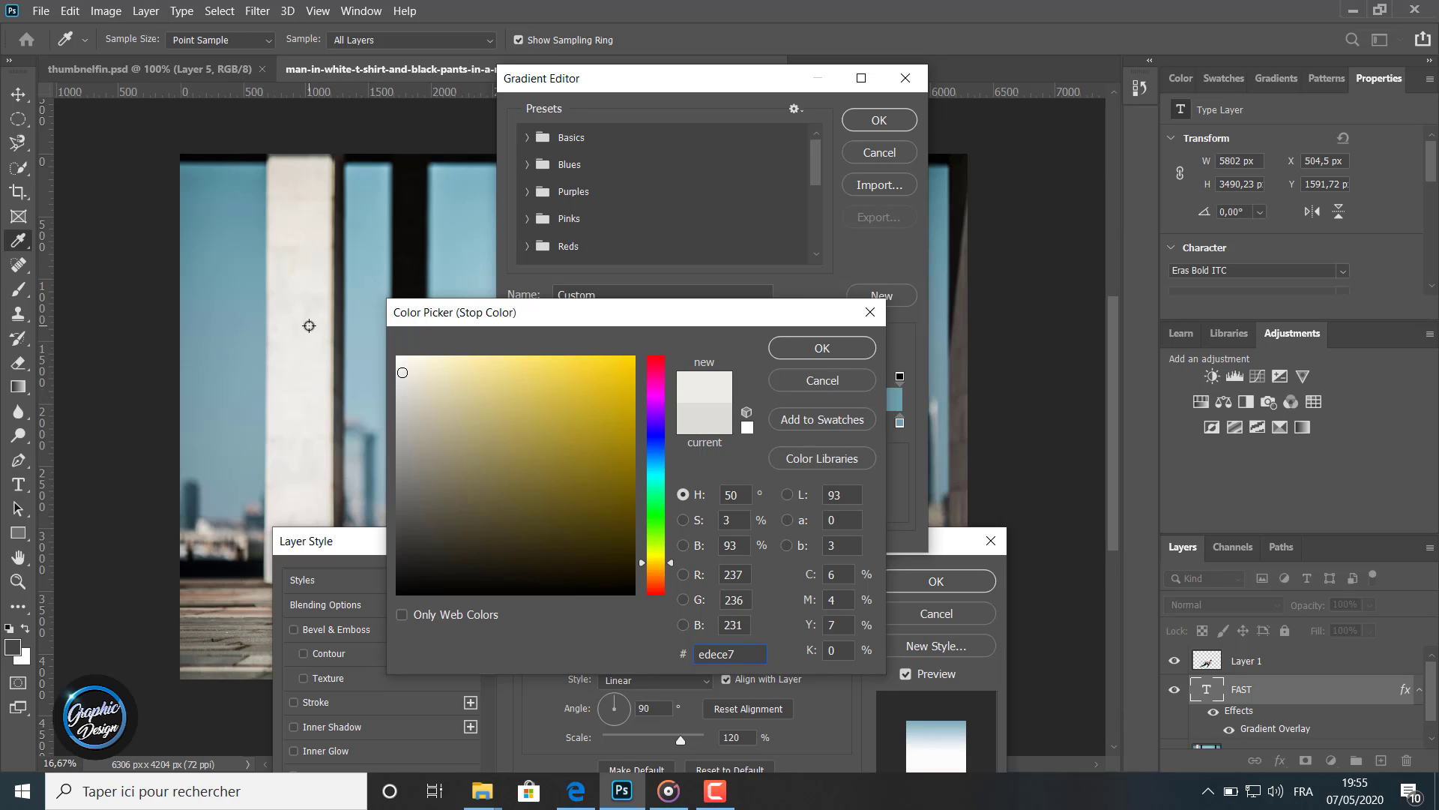
click(305, 341)
click(300, 401)
click(784, 354)
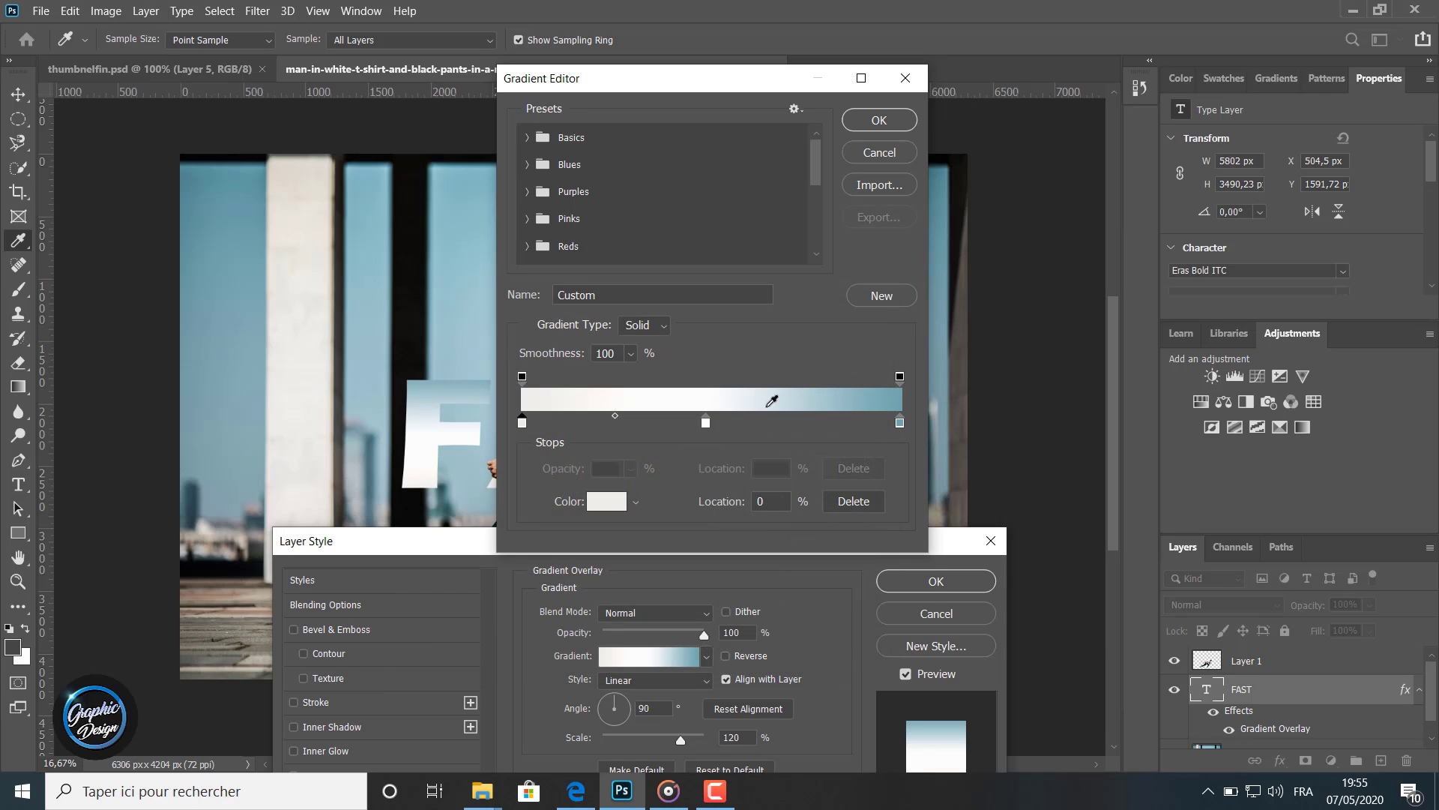
Delete the extra gradient stops so only the two end stops remain
click(893, 422)
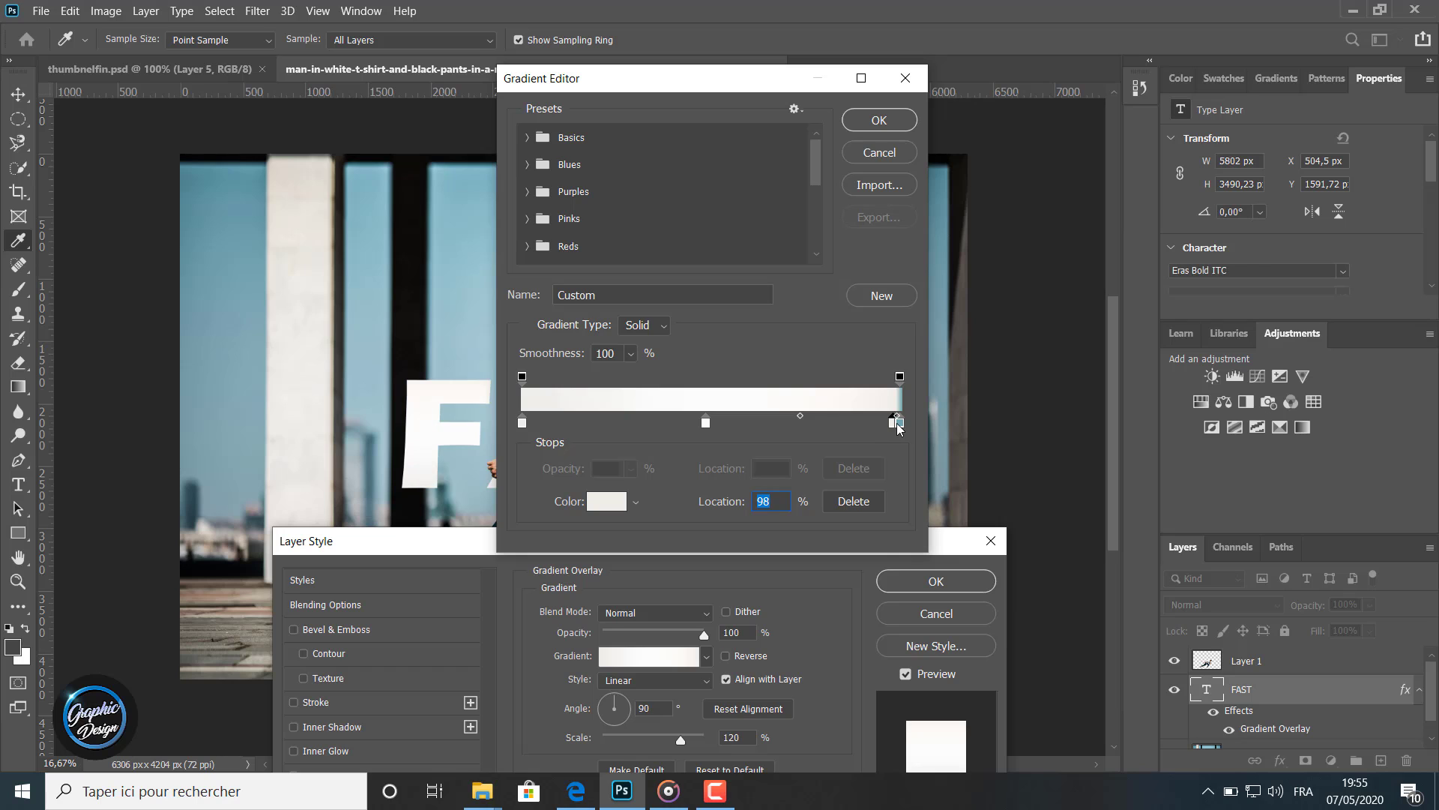
double_click(898, 425)
click(872, 313)
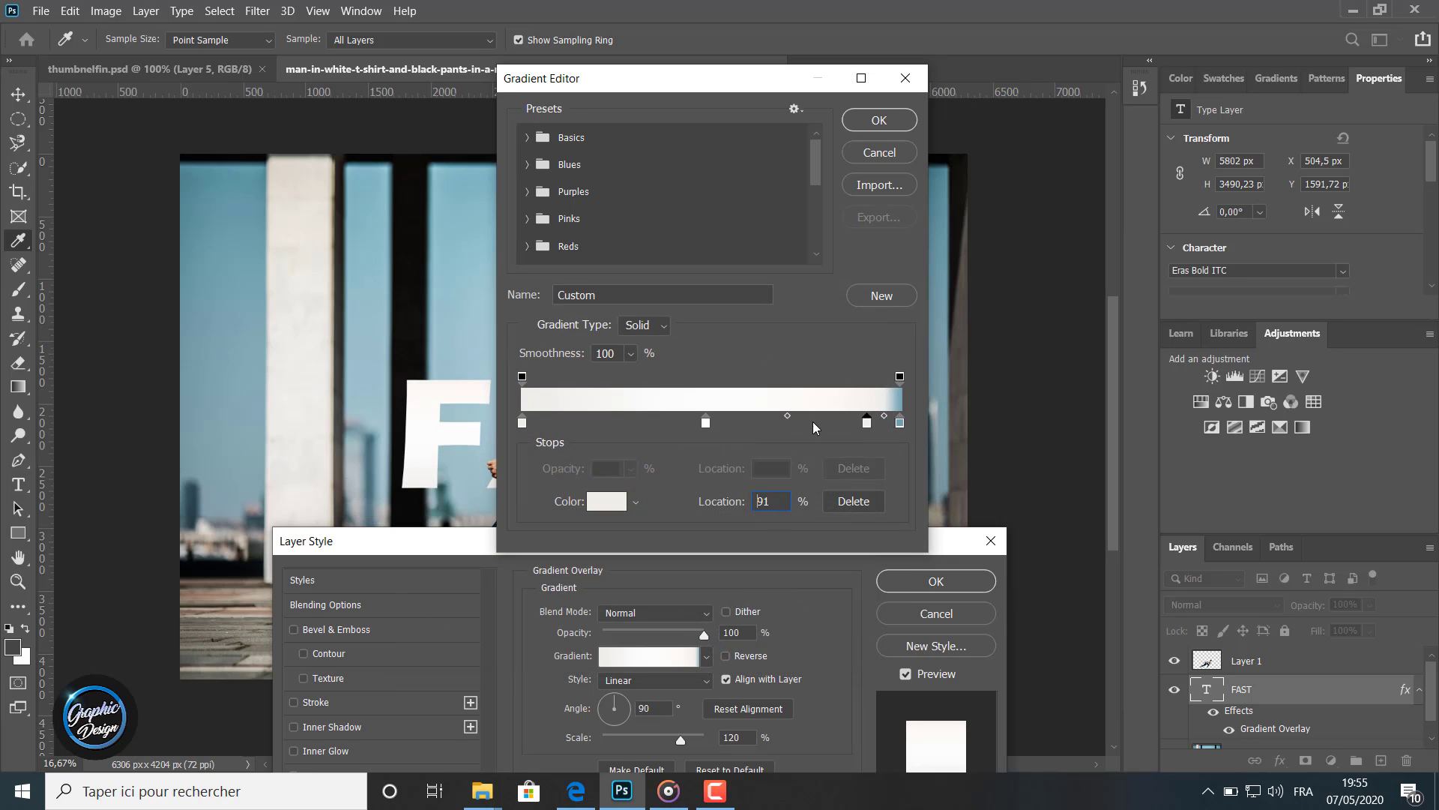
drag(891, 428, 706, 426)
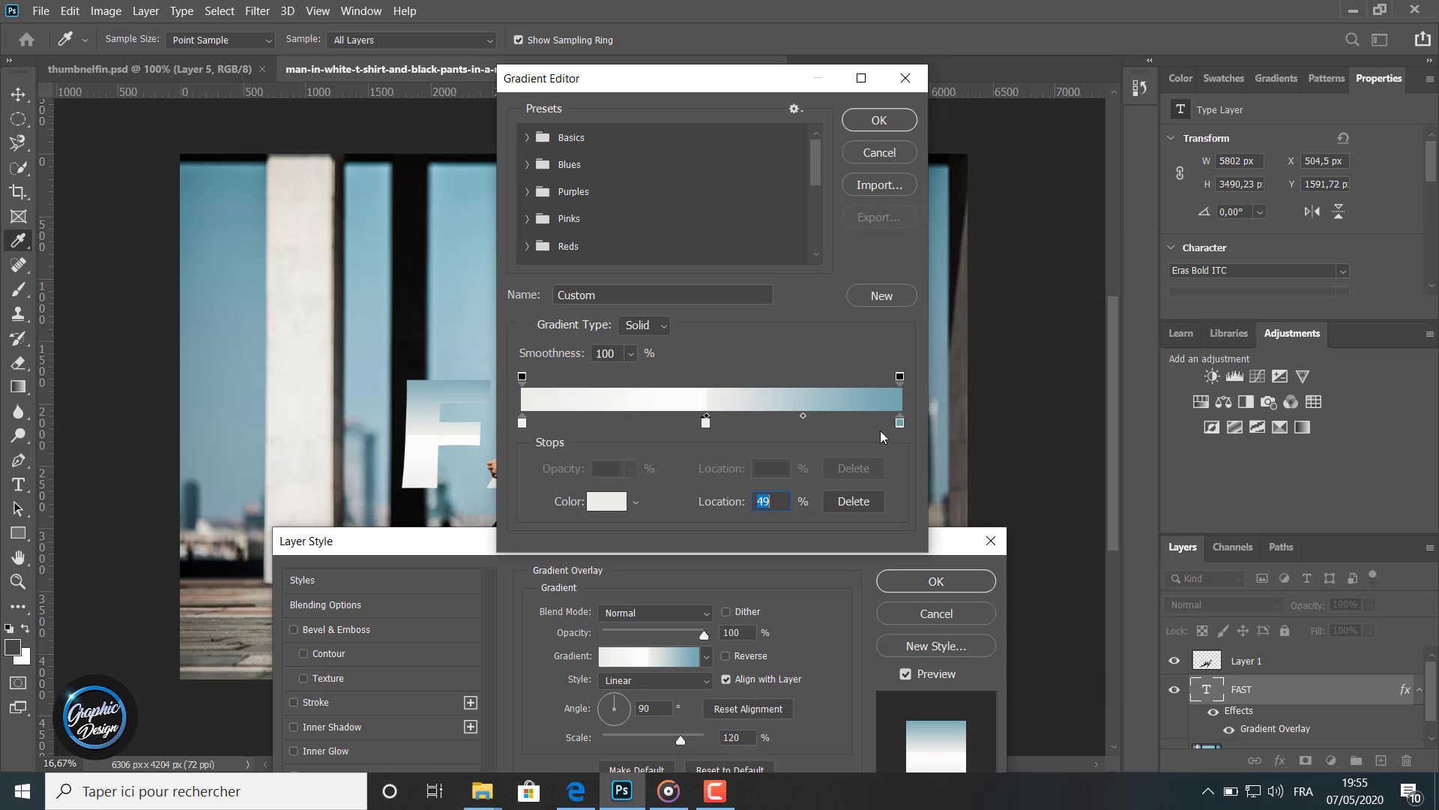
click(709, 425)
key(BackSpace)
text(9)
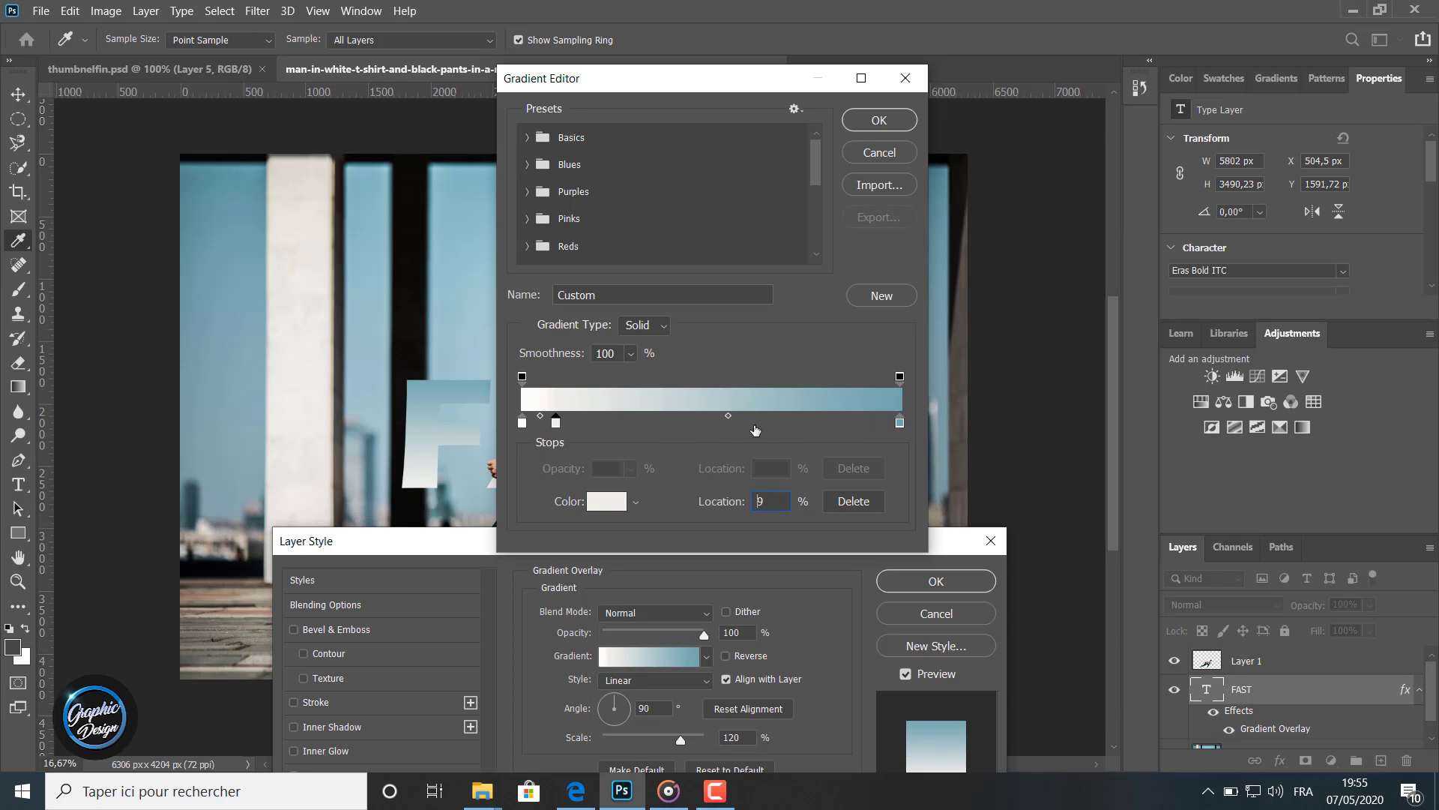
click(555, 425)
key(BackSpace)
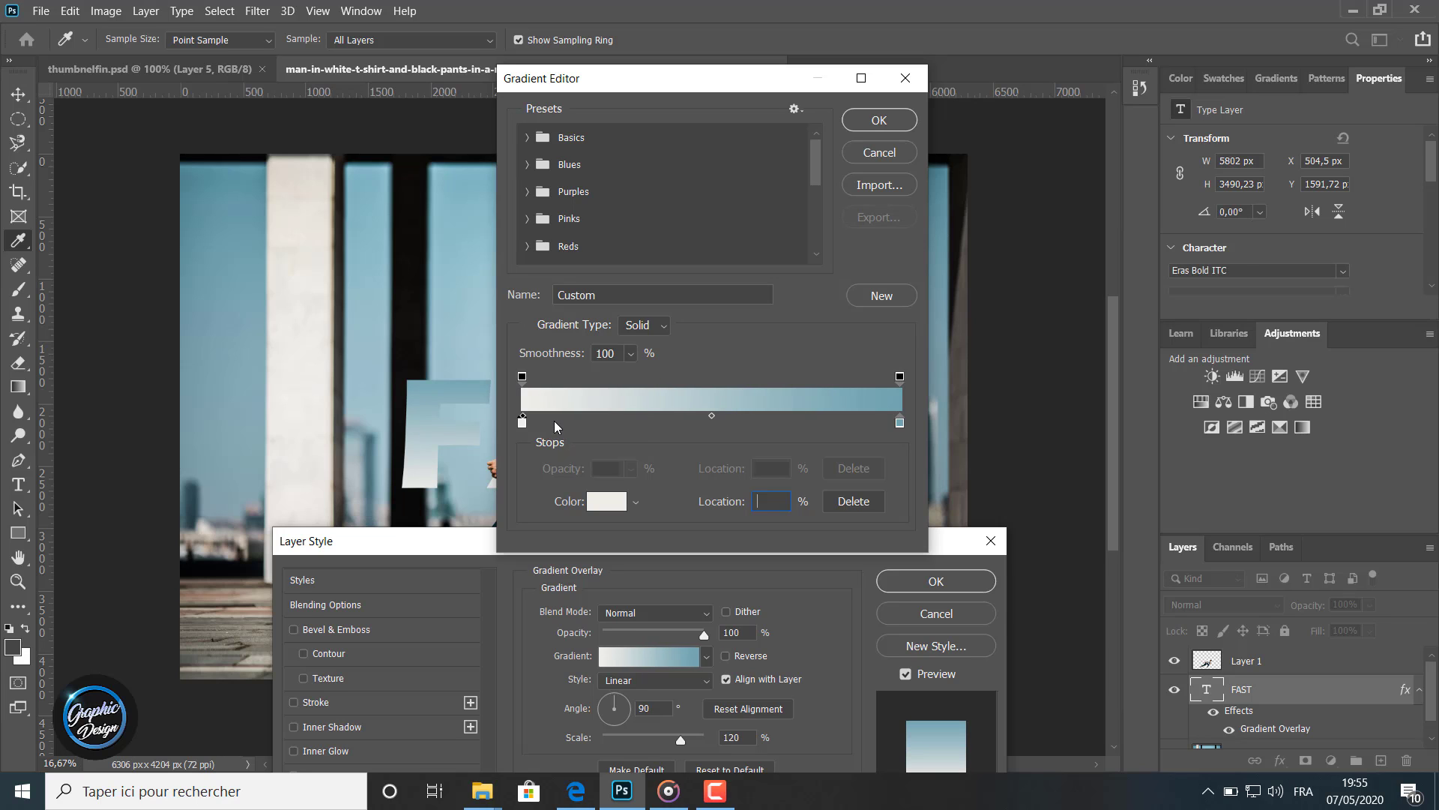
Set the right gradient stop by sampling the blue sky colour and confirm the gradient
double_click(899, 426)
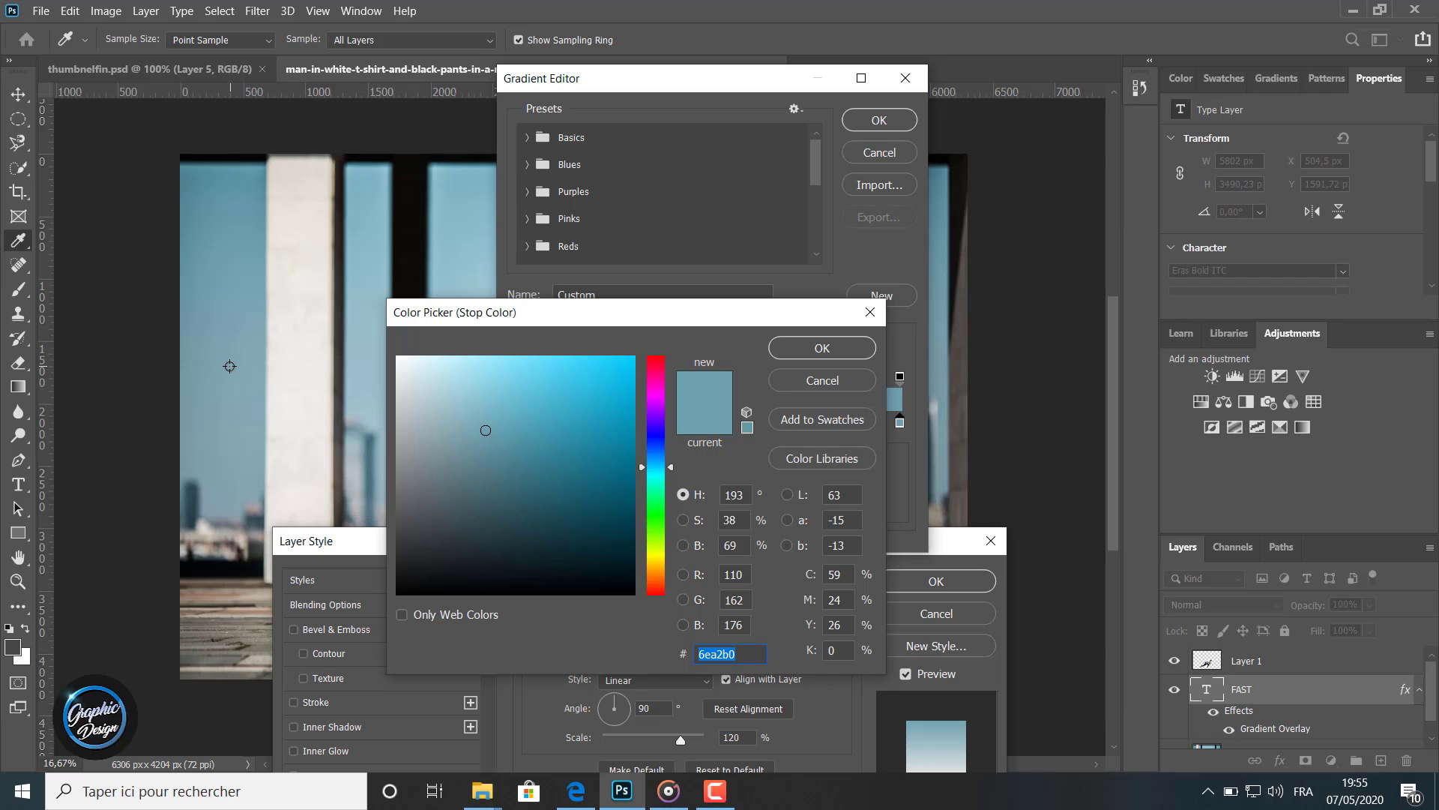
click(227, 375)
click(219, 303)
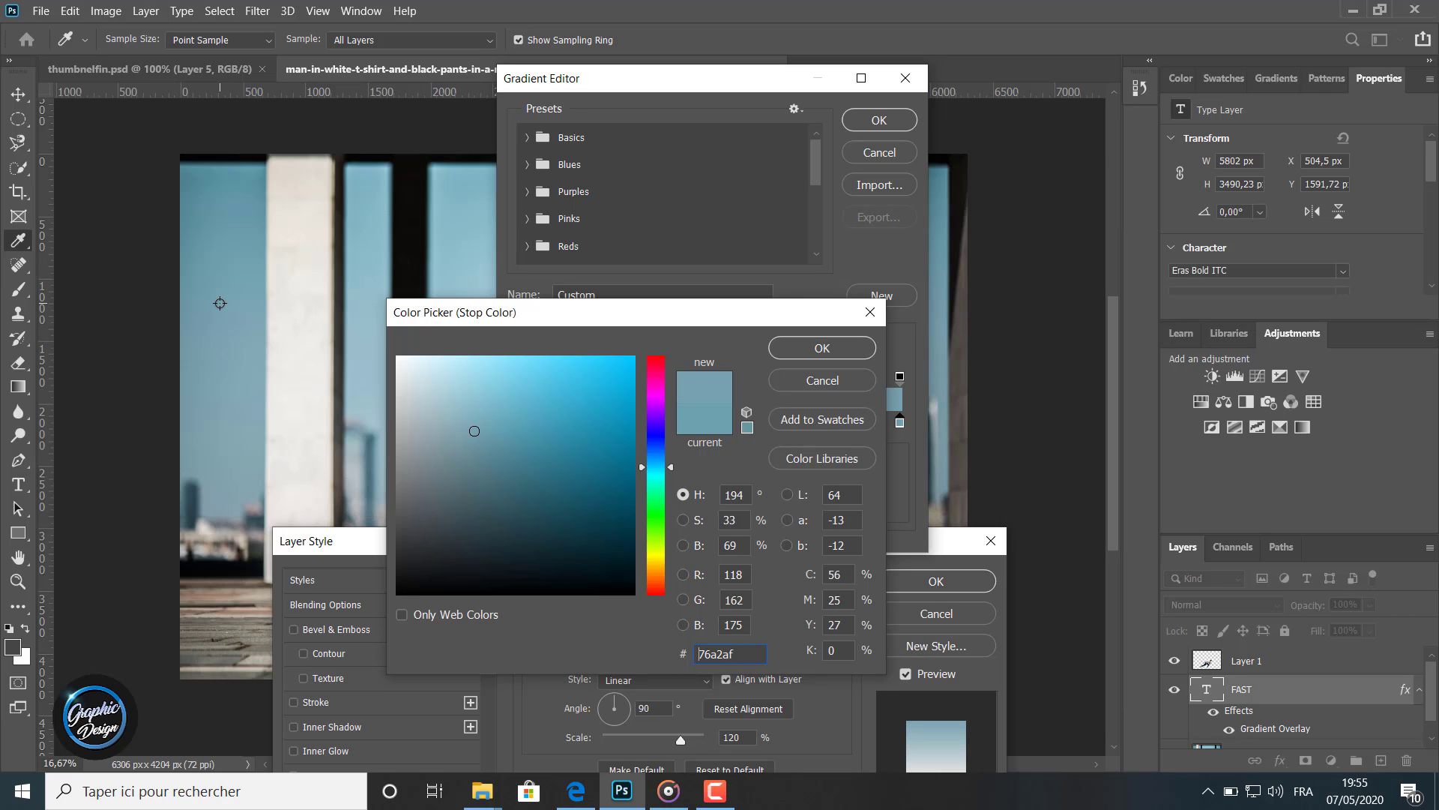
click(830, 349)
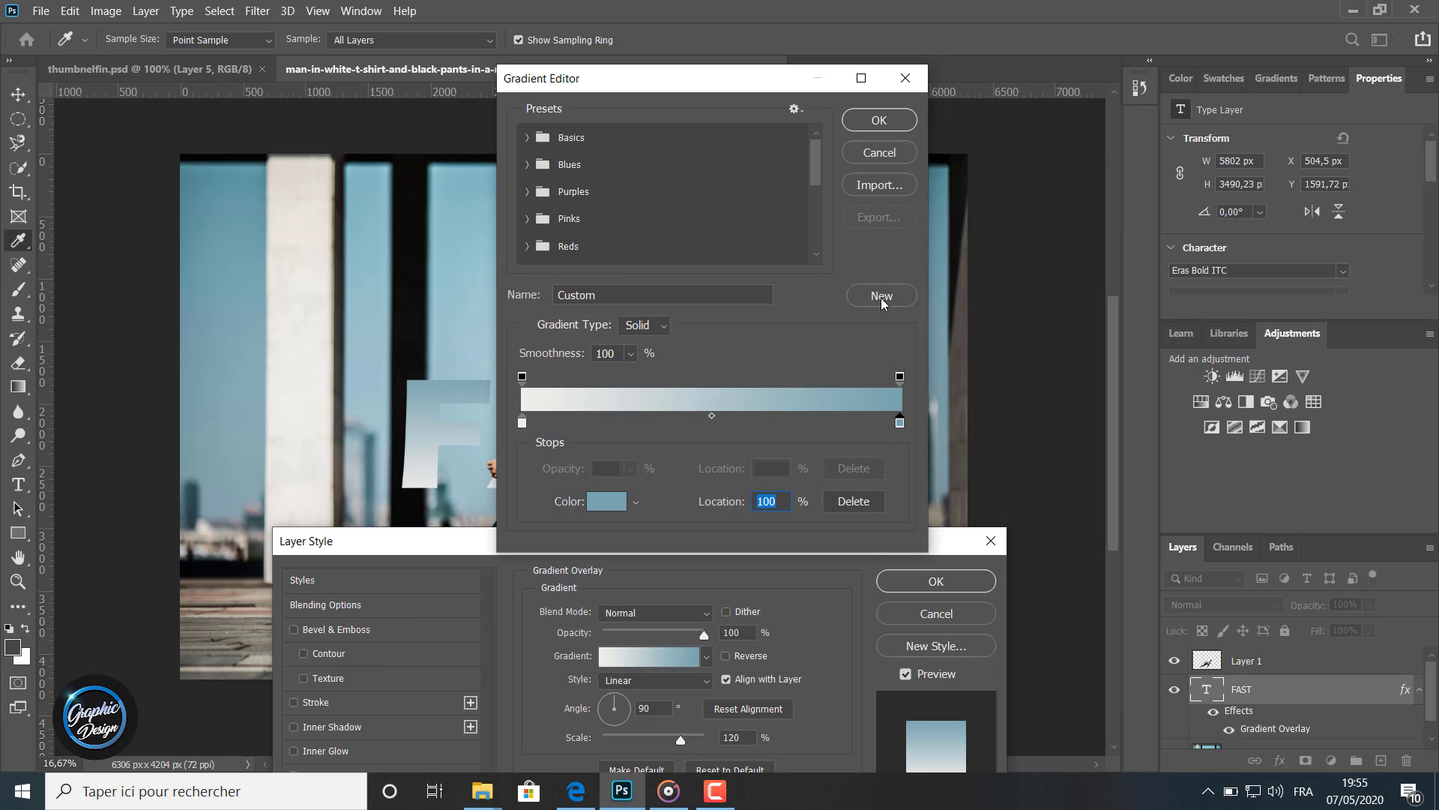
click(880, 118)
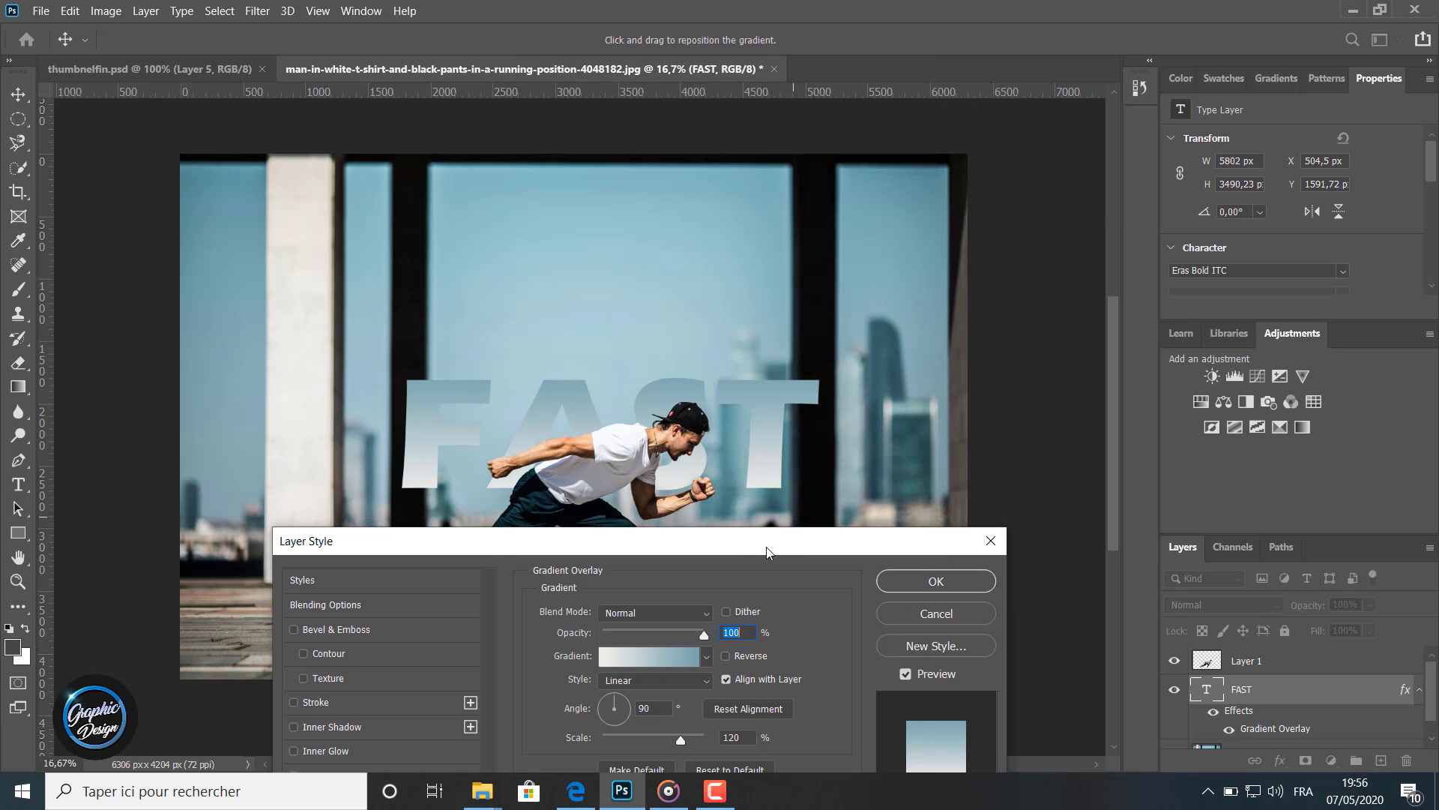
Reverse the gradient overlay, set its scale to 76%, and apply the layer style
mouse_move(759, 550)
mouse_down()
mouse_move(748, 610)
mouse_move(749, 566)
mouse_up()
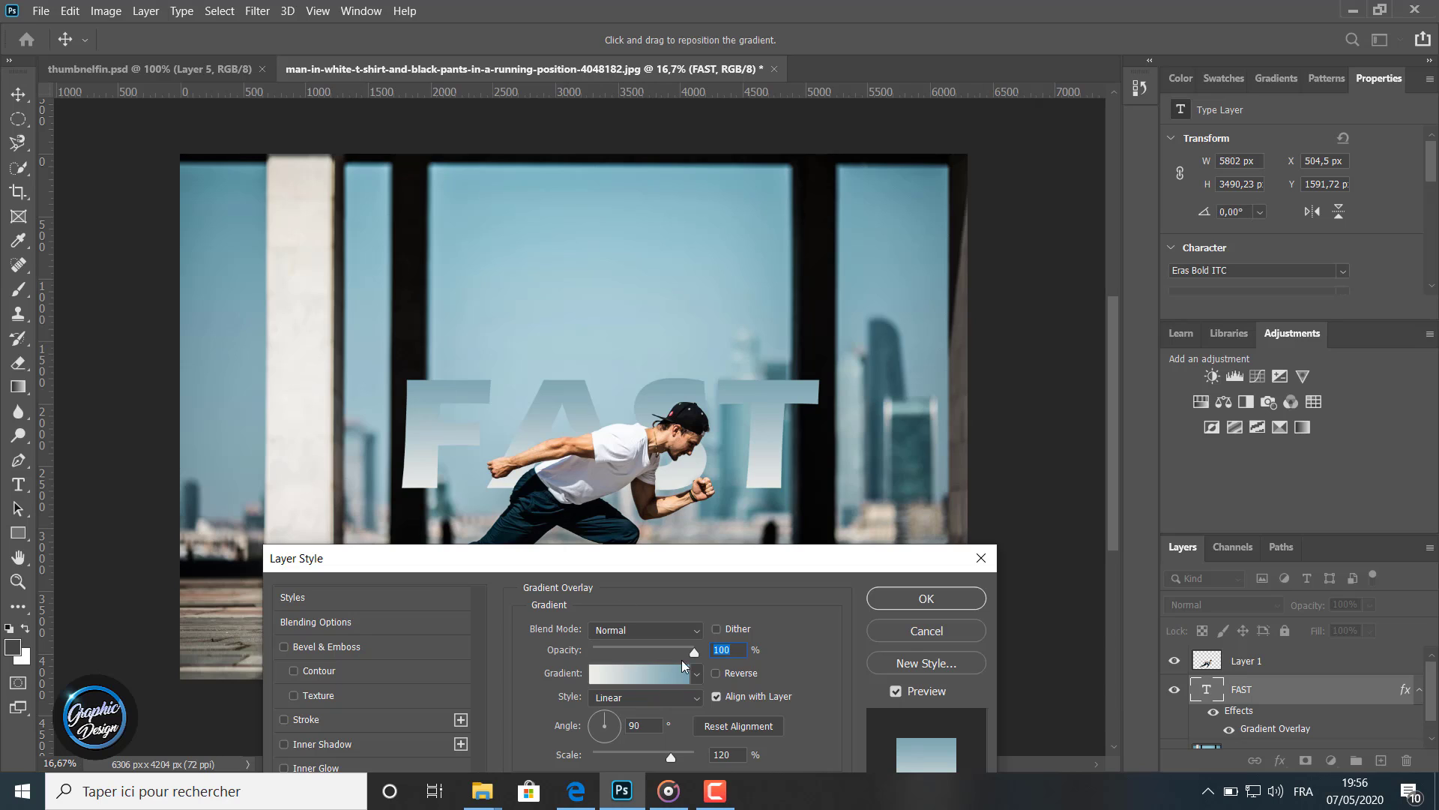
drag(664, 655, 697, 654)
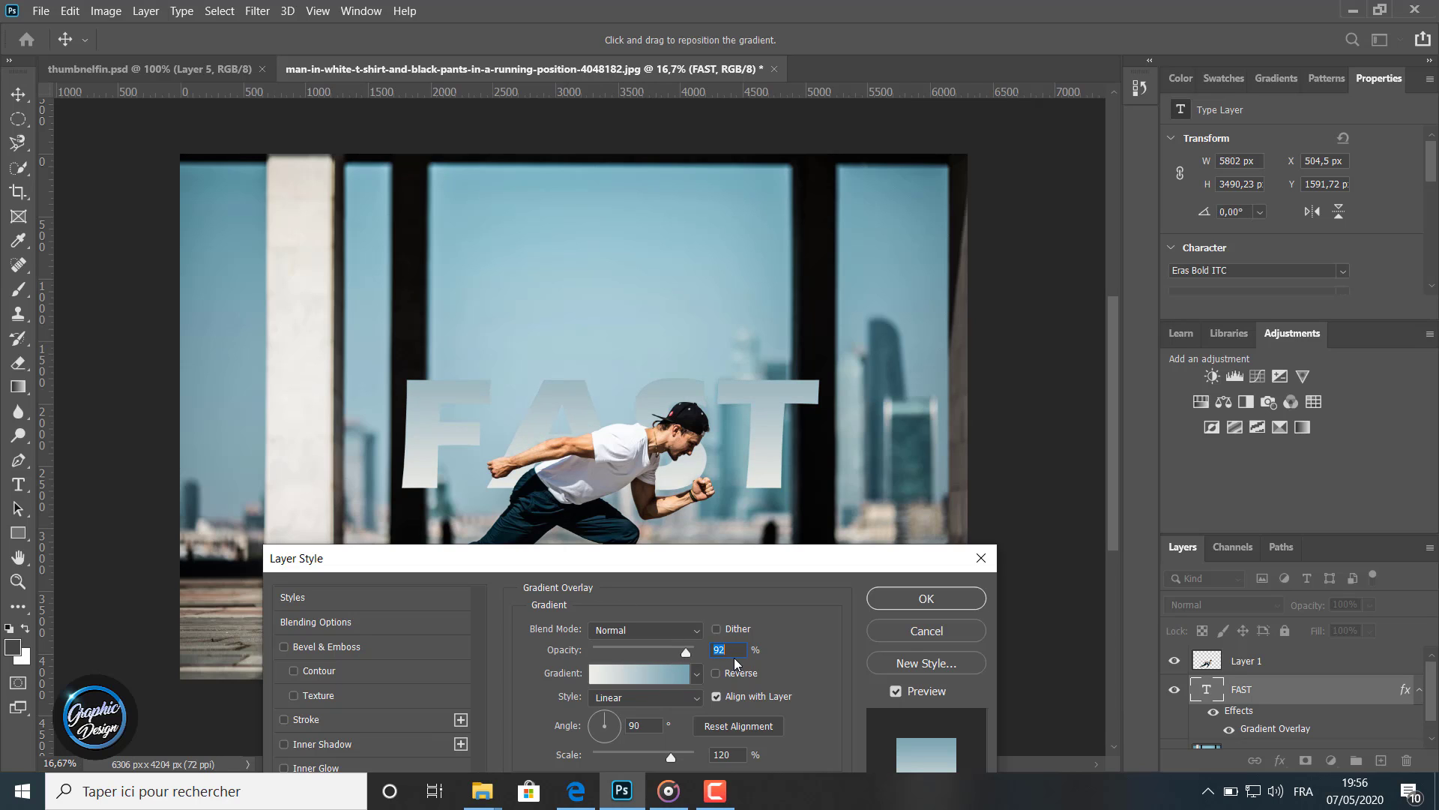
click(716, 673)
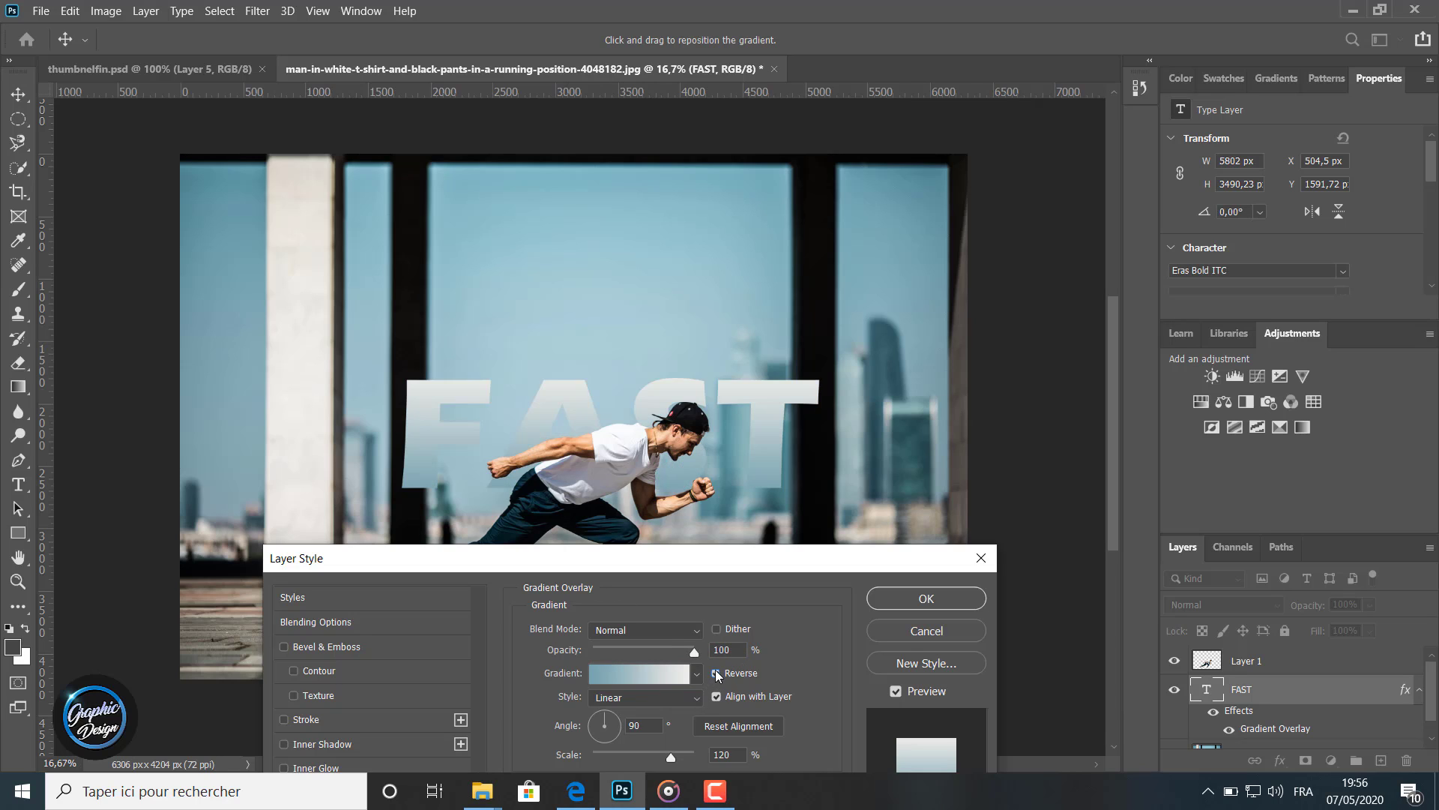
click(716, 673)
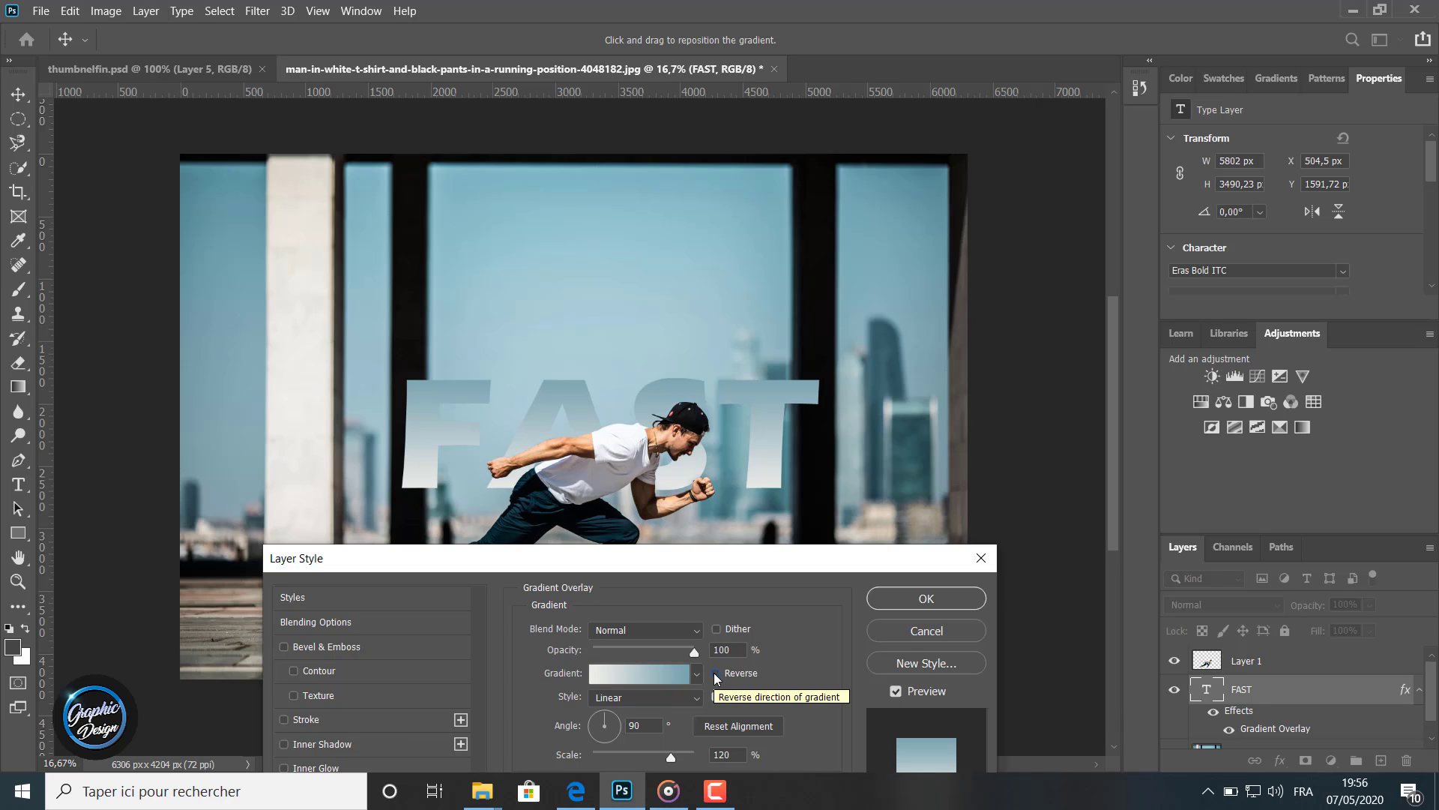
click(715, 673)
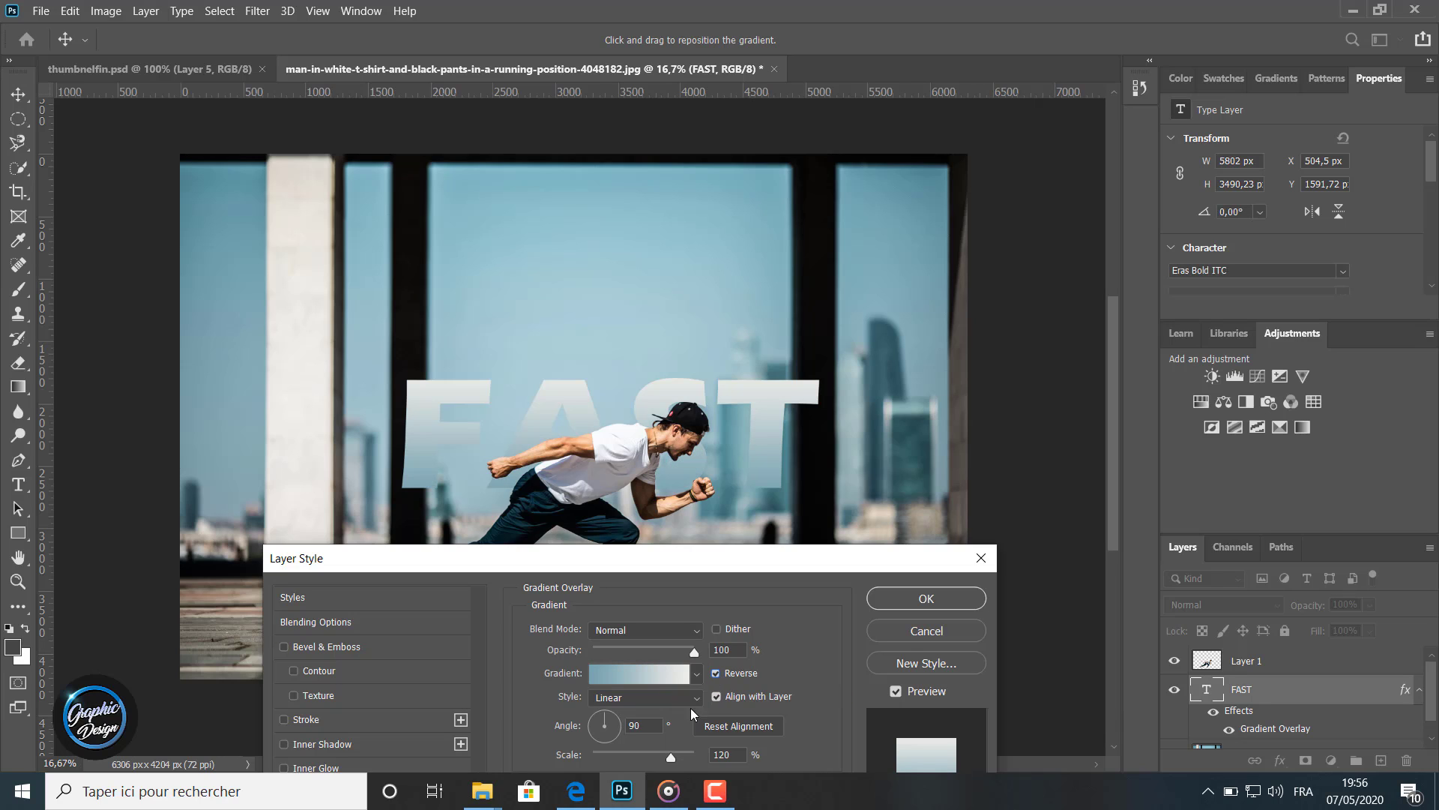
drag(667, 759, 636, 760)
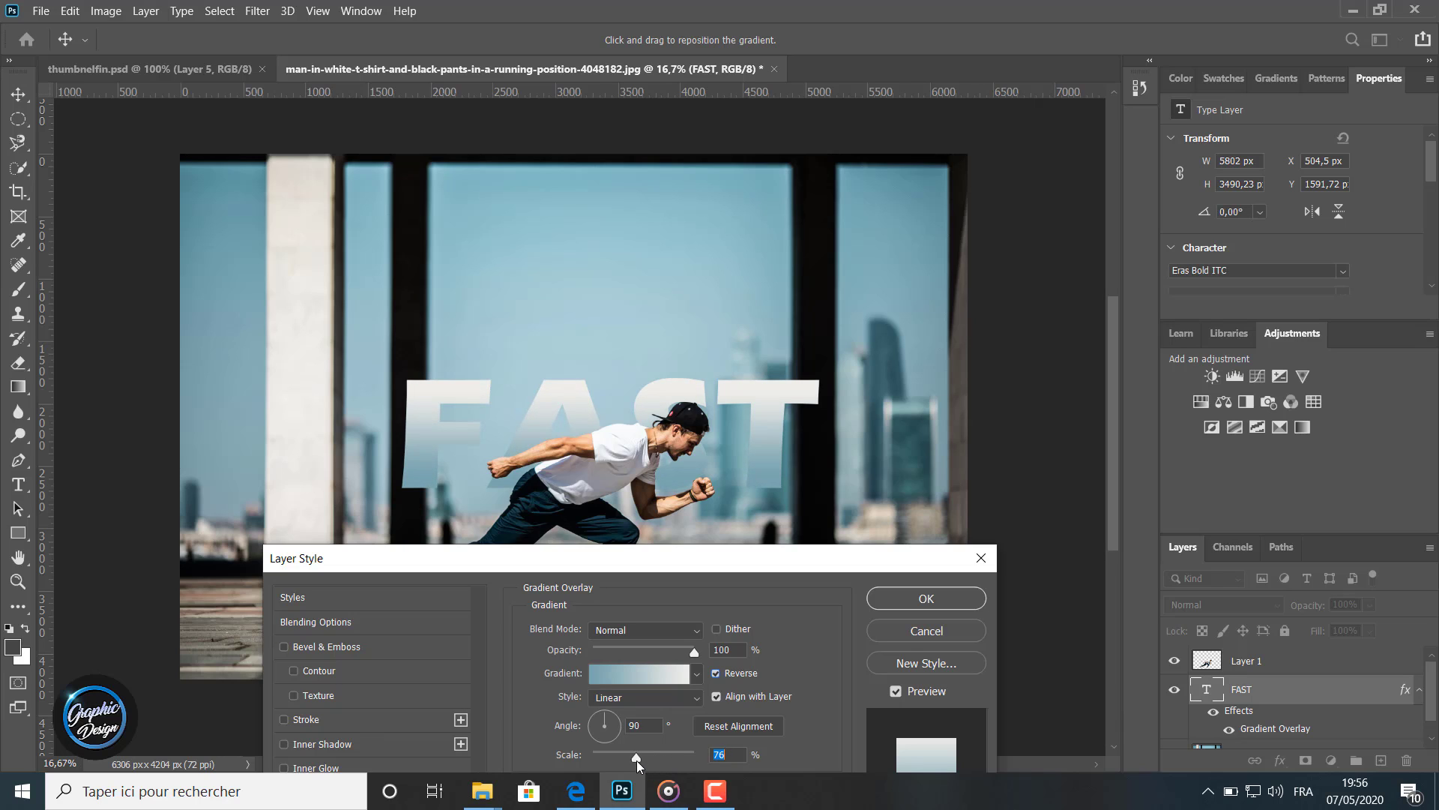
click(715, 673)
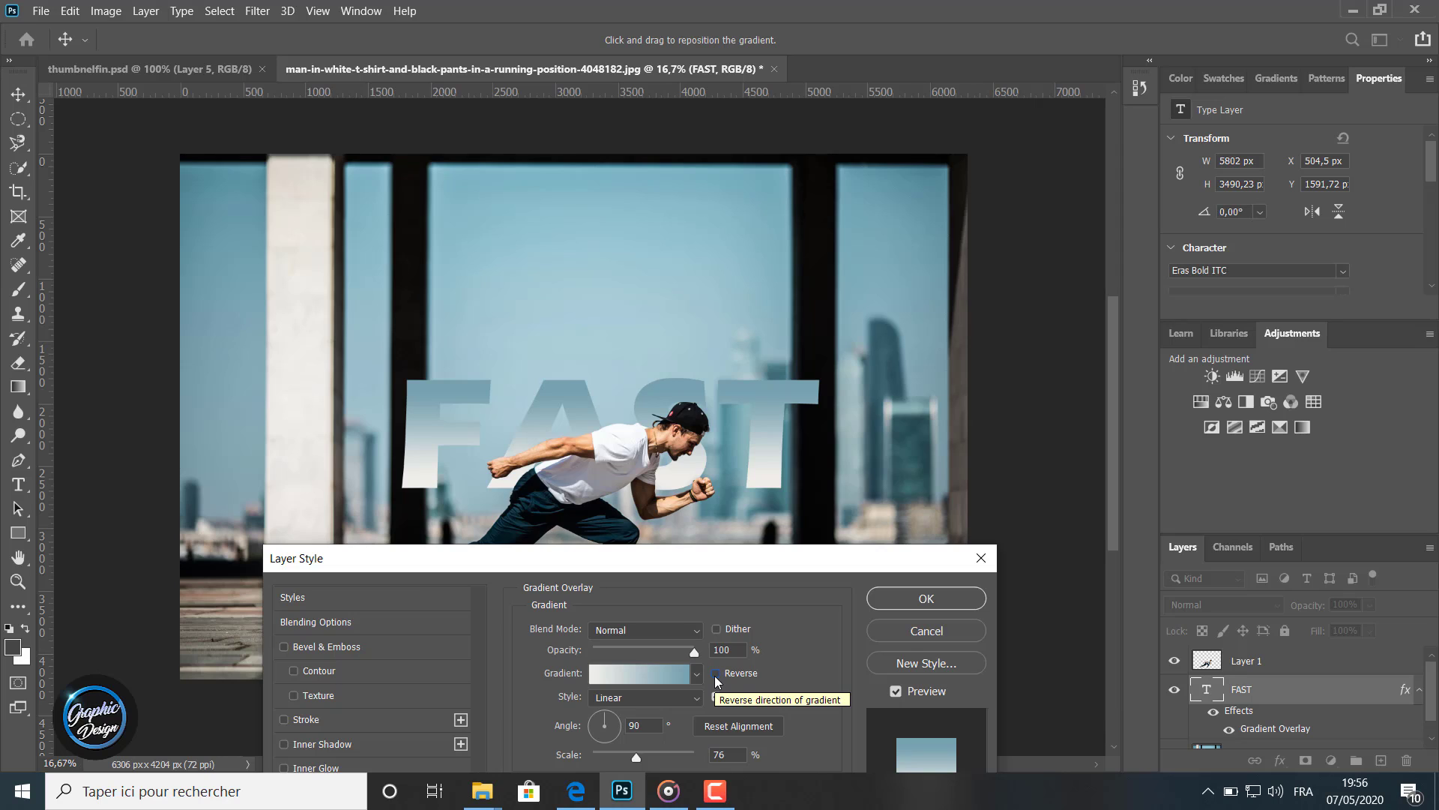
click(715, 673)
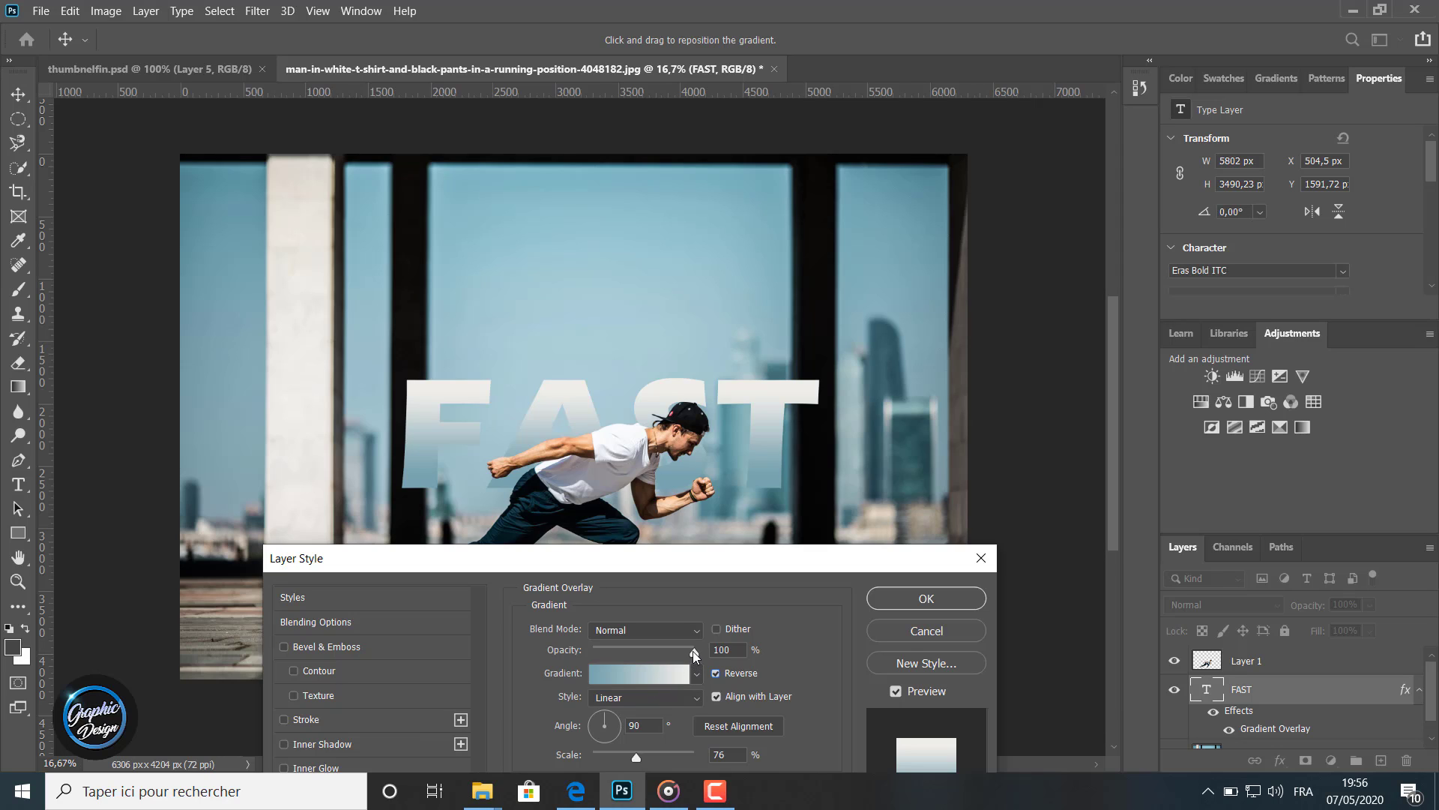
drag(693, 651, 677, 649)
click(892, 600)
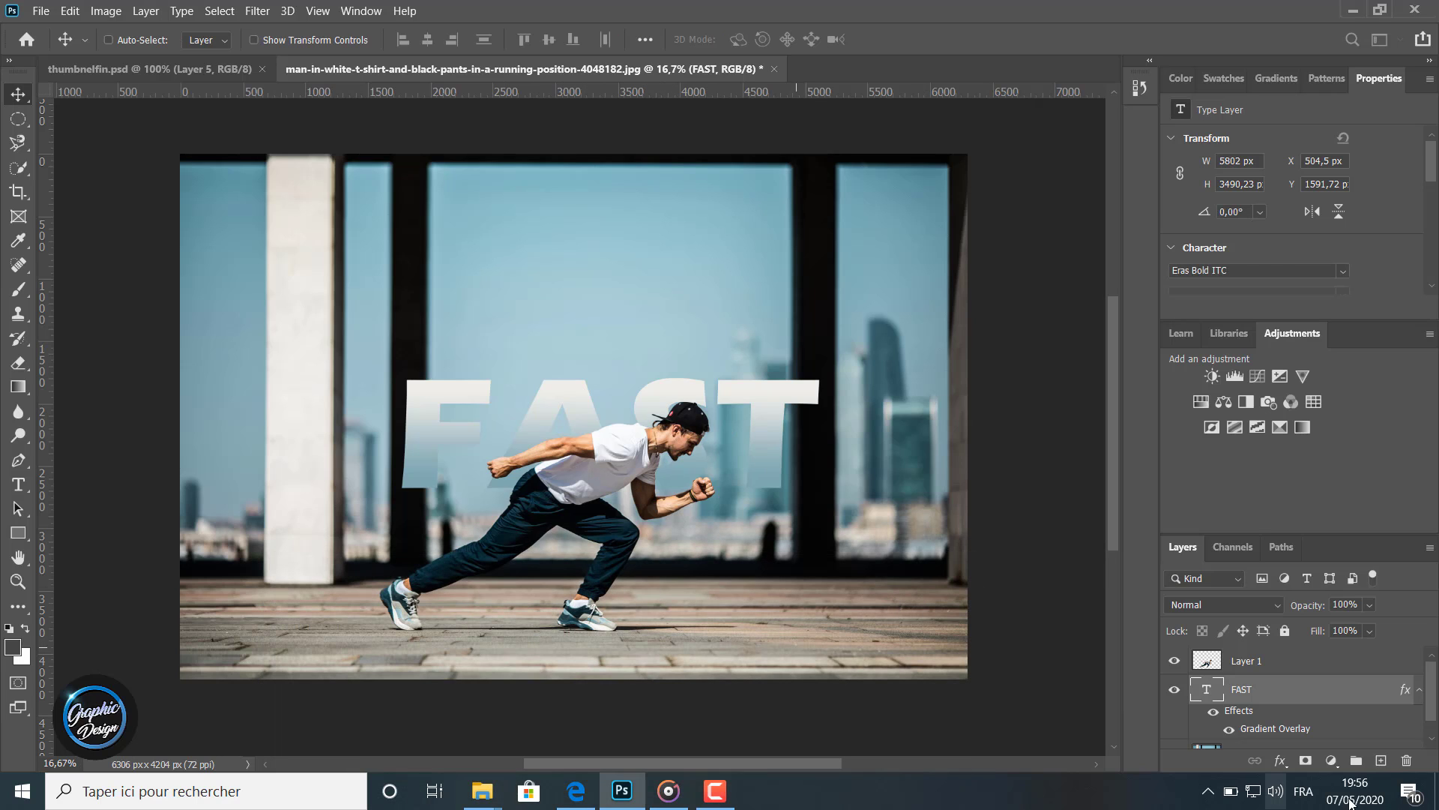
Add a Drop Shadow to the FAST text with distance 55 px and opacity 90%, and apply it
scroll(1220, 688, down, 1)
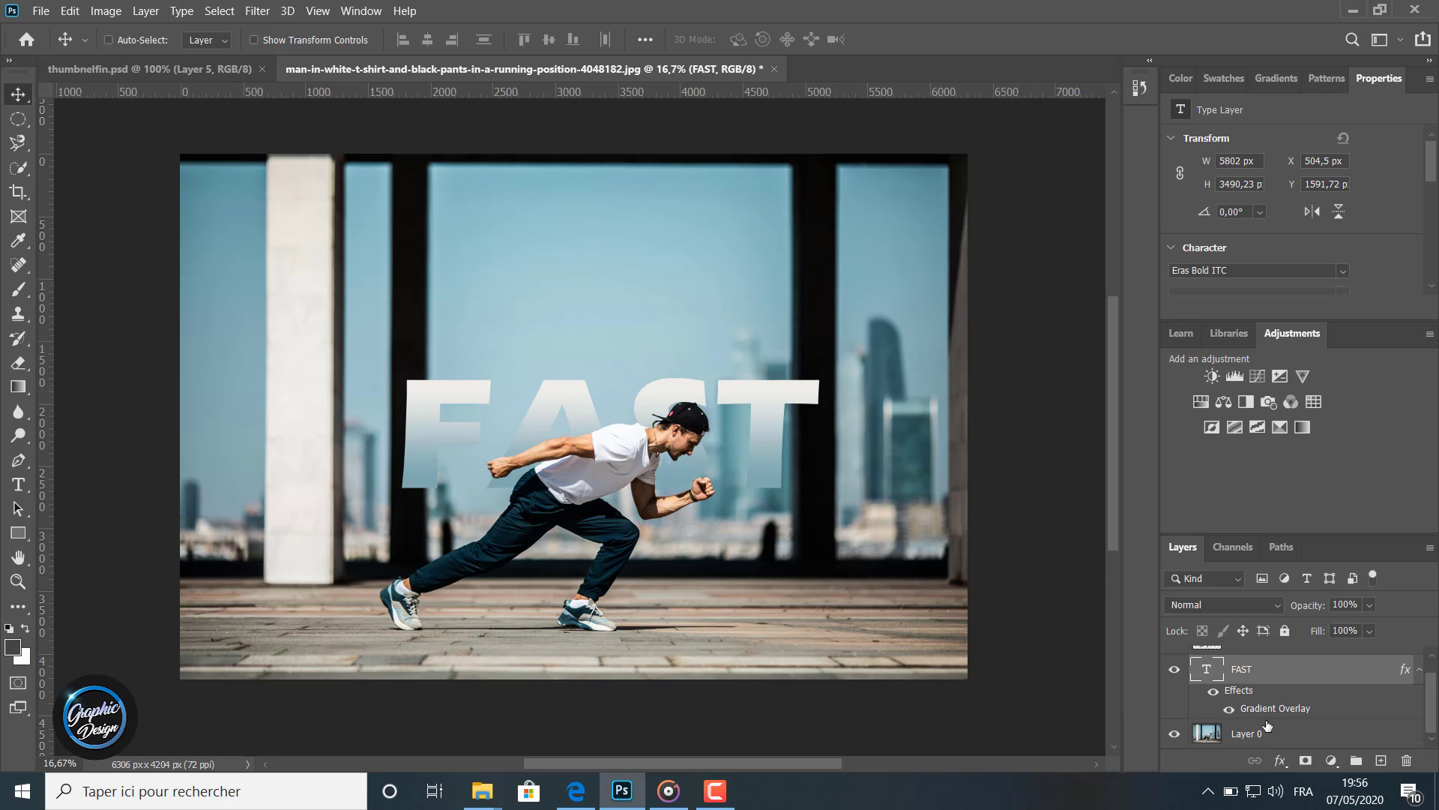
click(1281, 762)
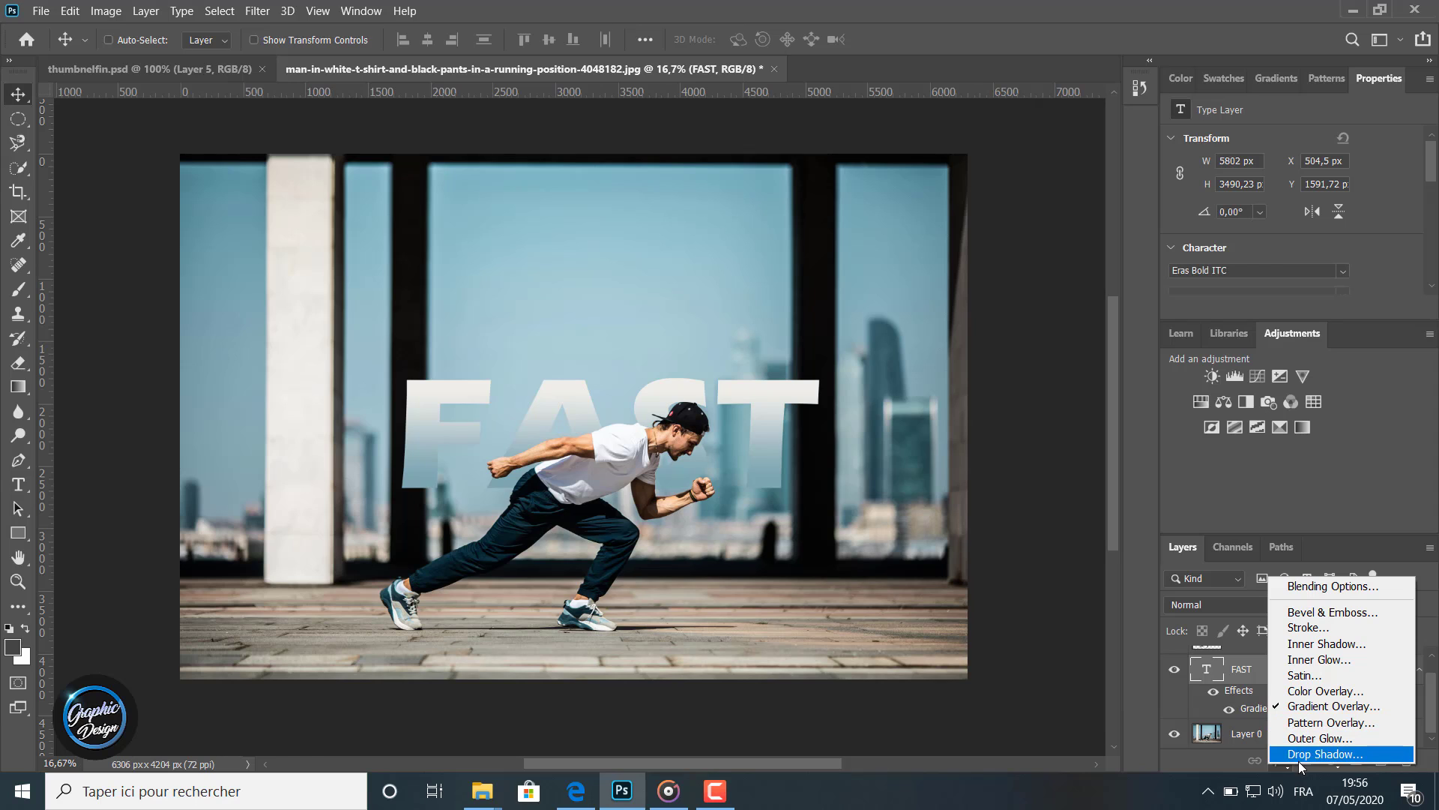
click(1311, 755)
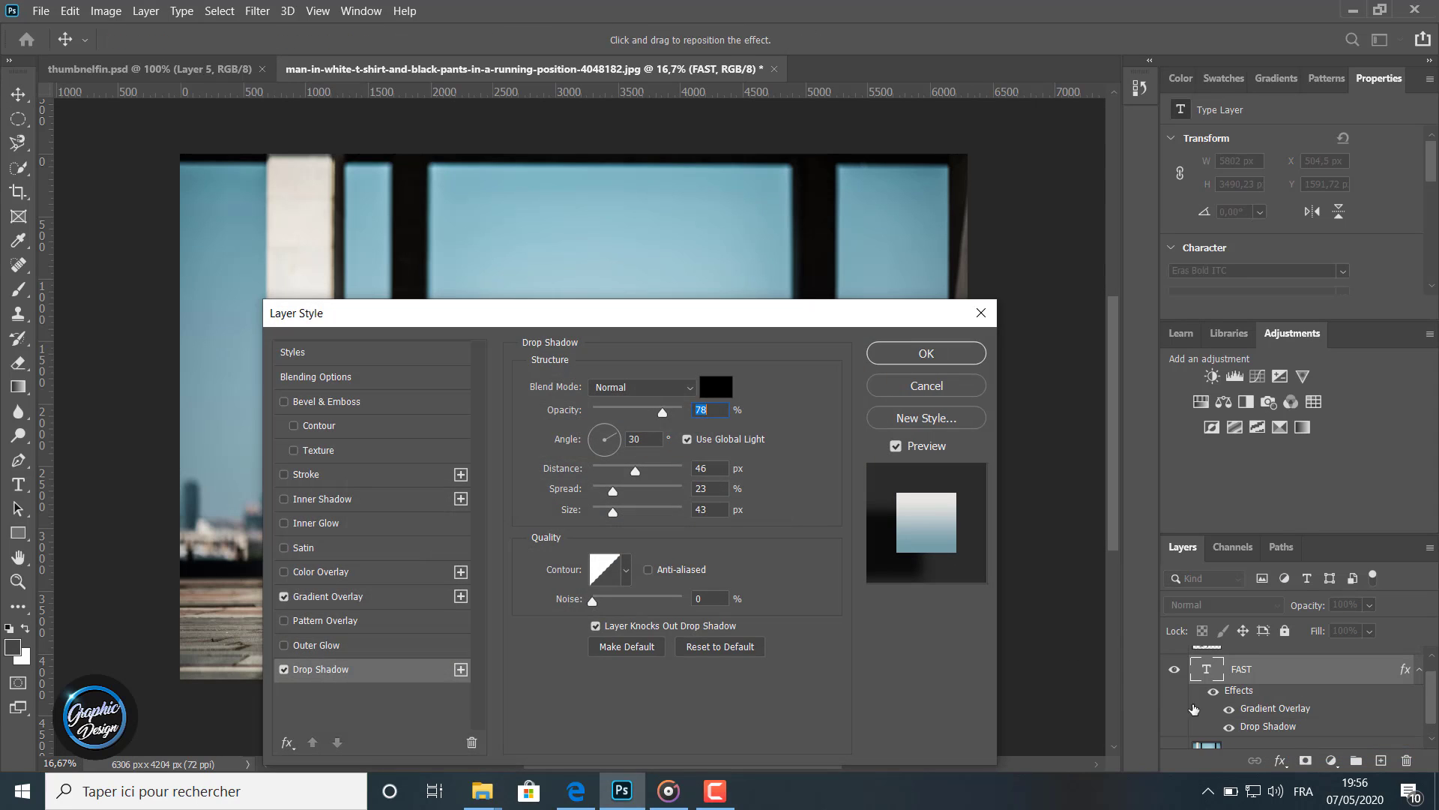
drag(676, 321, 132, 142)
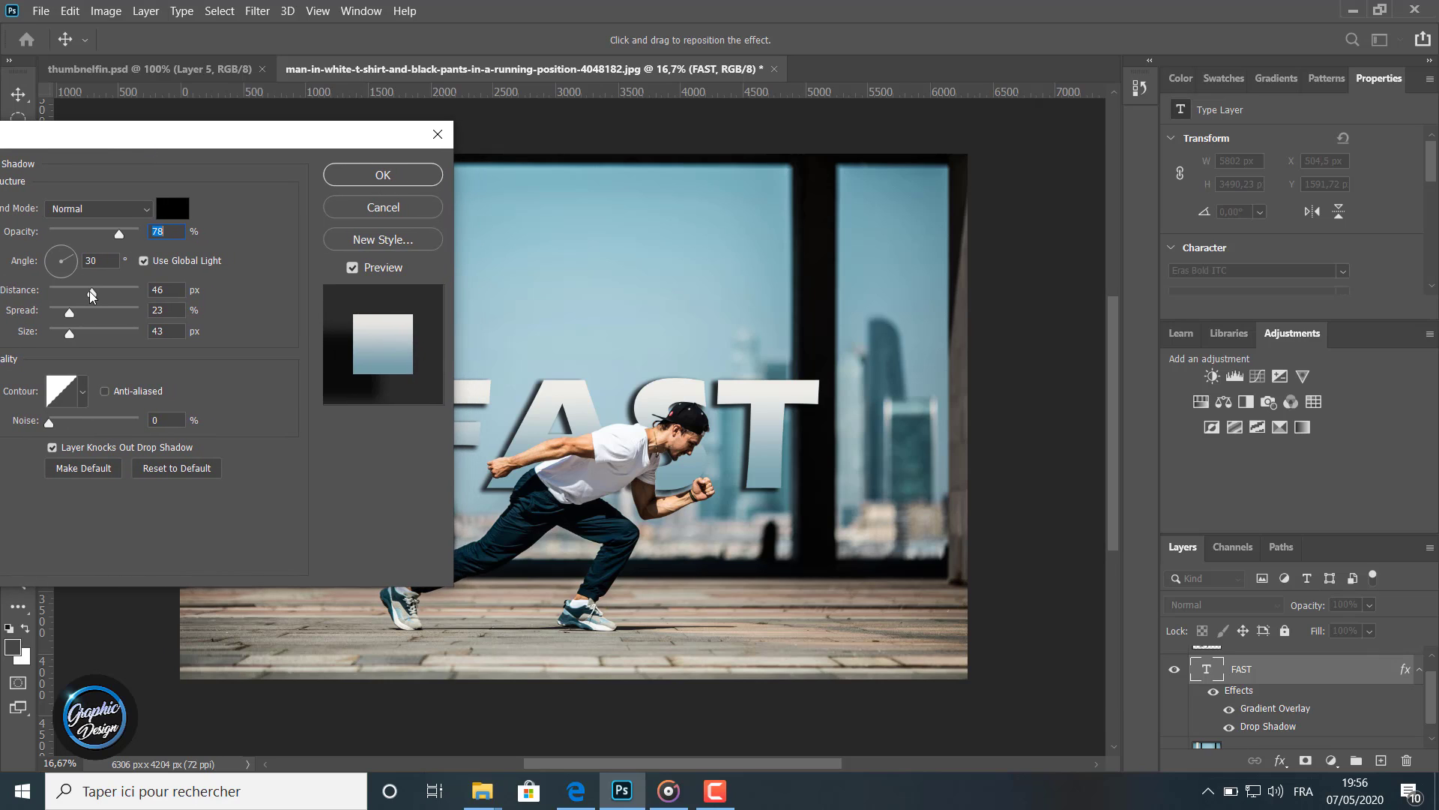
mouse_move(92, 294)
mouse_down()
mouse_move(126, 292)
mouse_move(98, 293)
mouse_up()
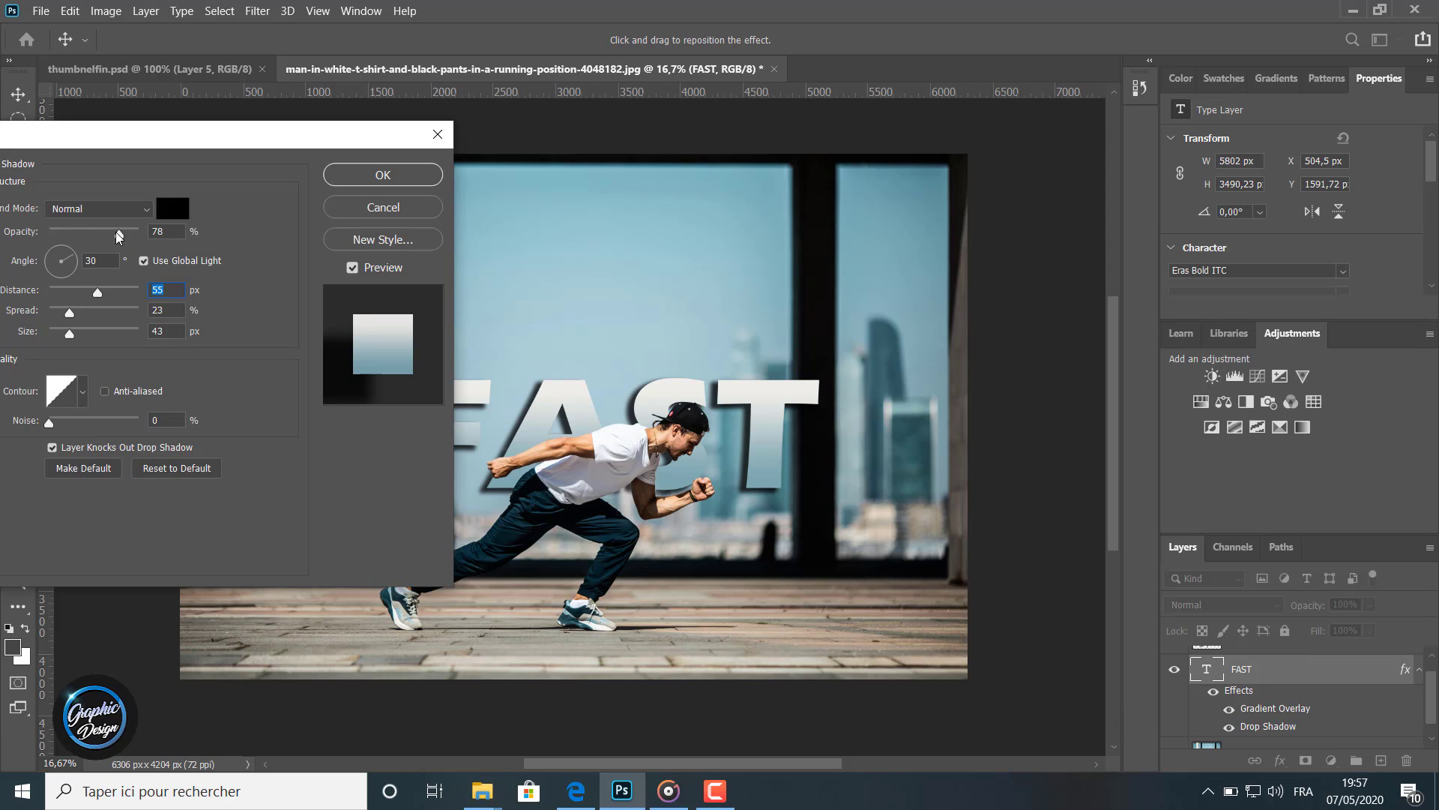
drag(118, 234, 87, 237)
drag(102, 237, 131, 236)
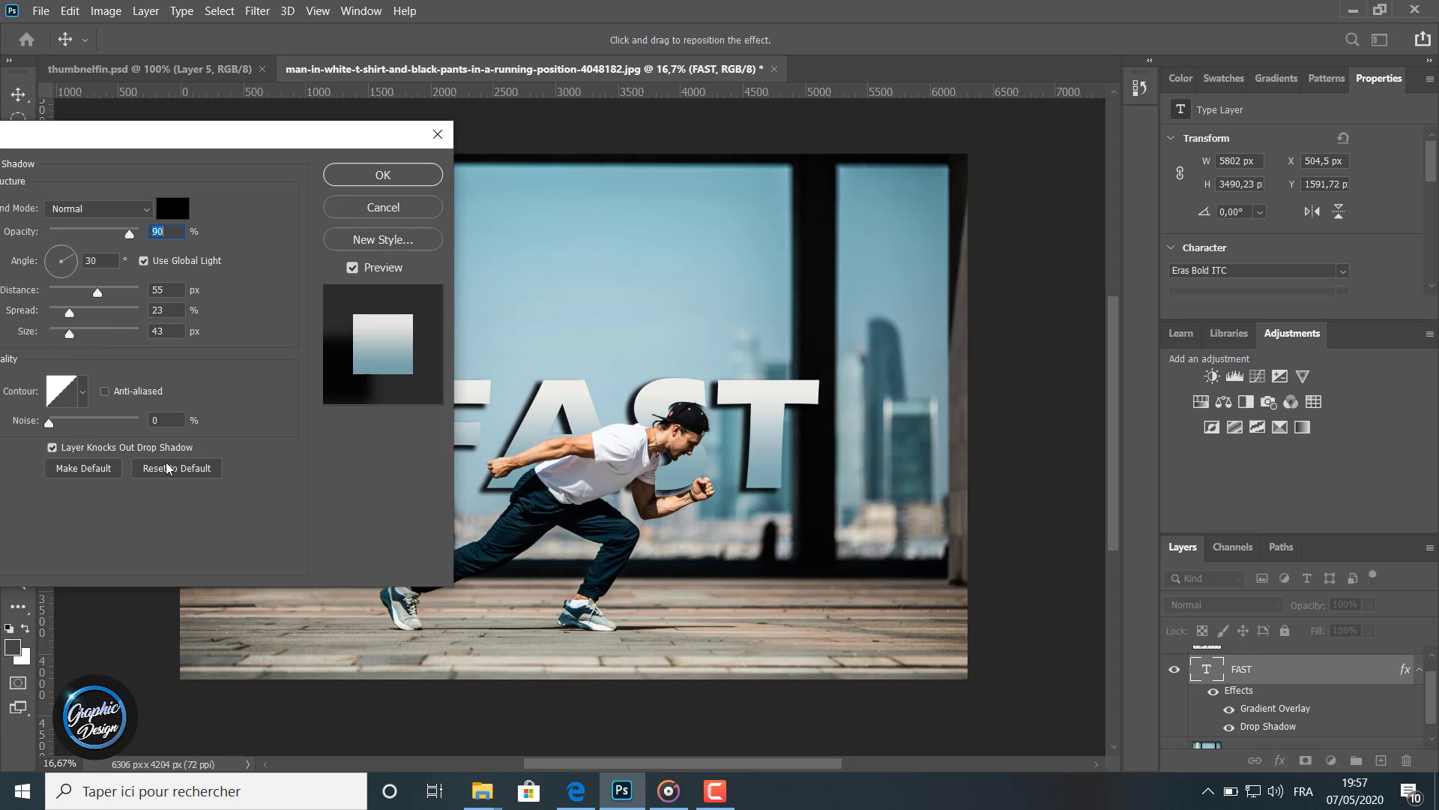
click(353, 175)
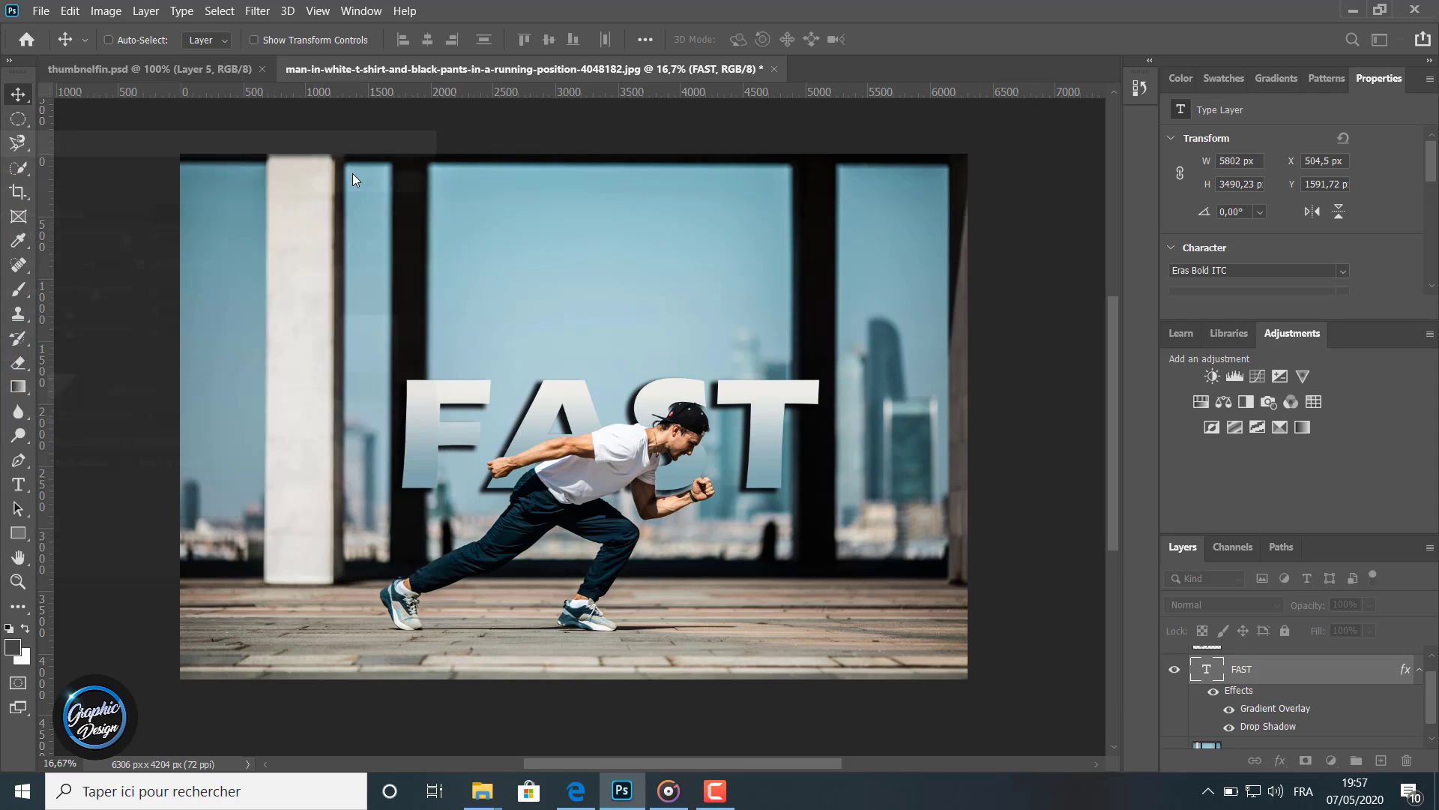
Toggle the visibility of the FAST layer's effects, gradient overlay and drop shadow to compare the text with and without them
click(1212, 694)
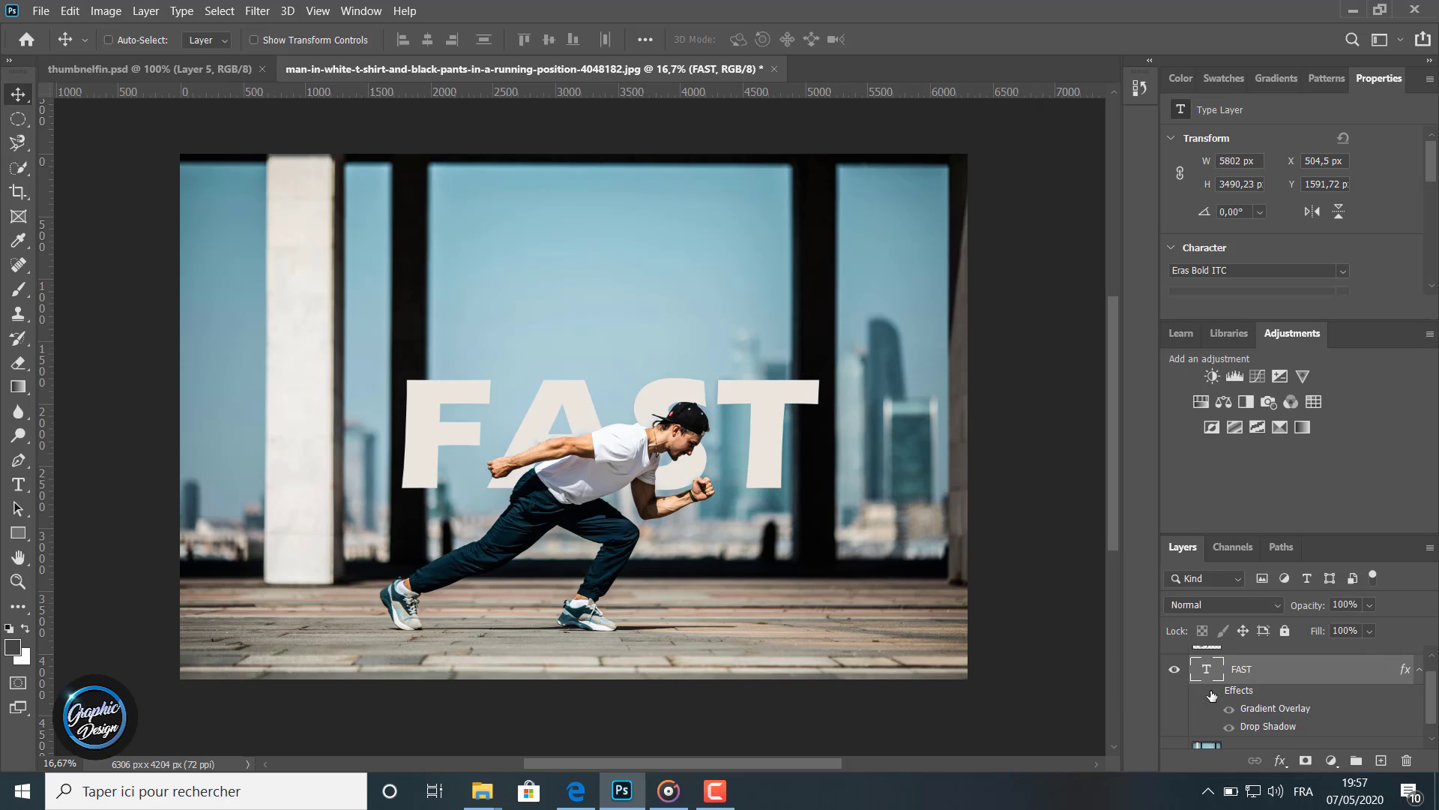
click(1212, 693)
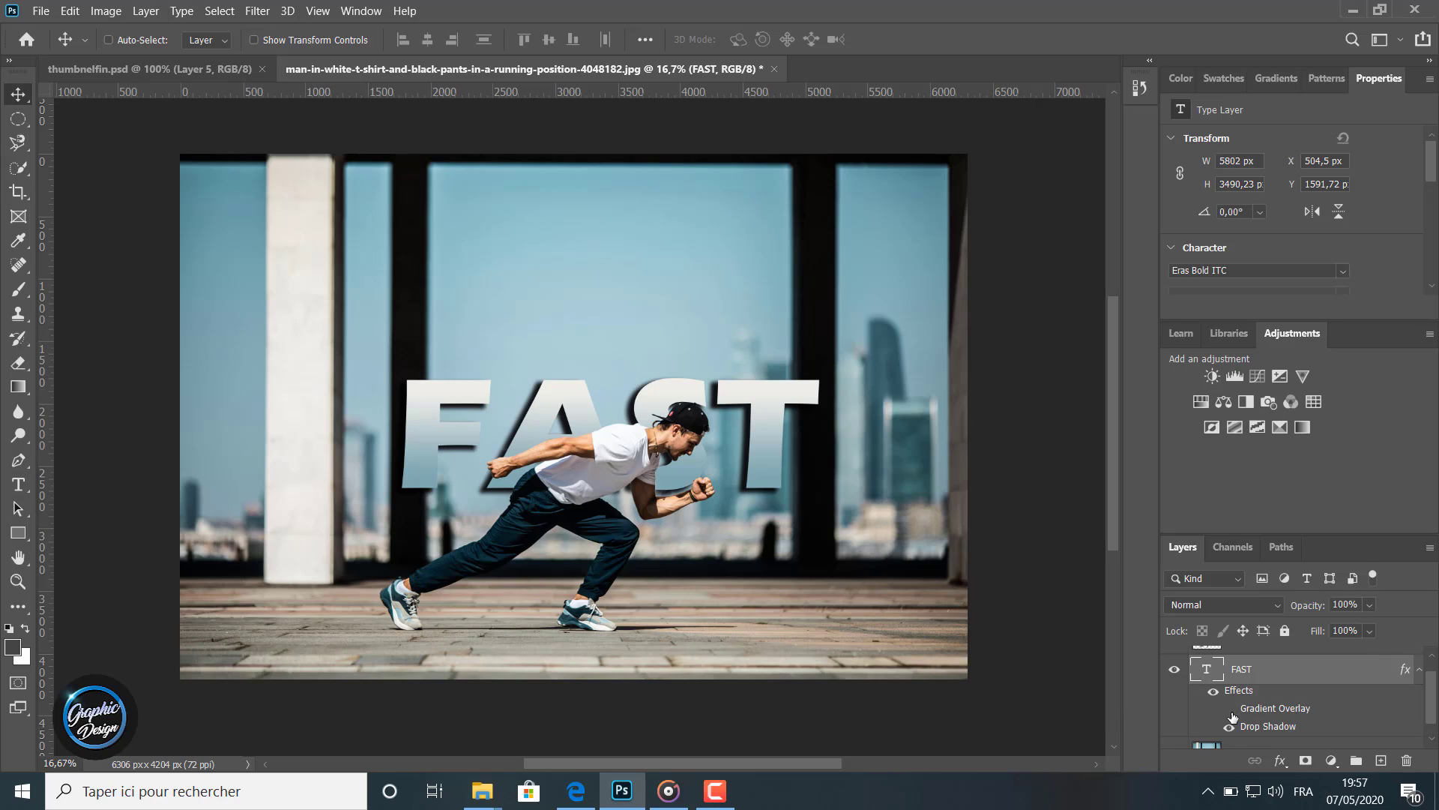
click(1230, 711)
click(1230, 711)
click(1229, 728)
click(1229, 727)
click(1228, 727)
click(1229, 727)
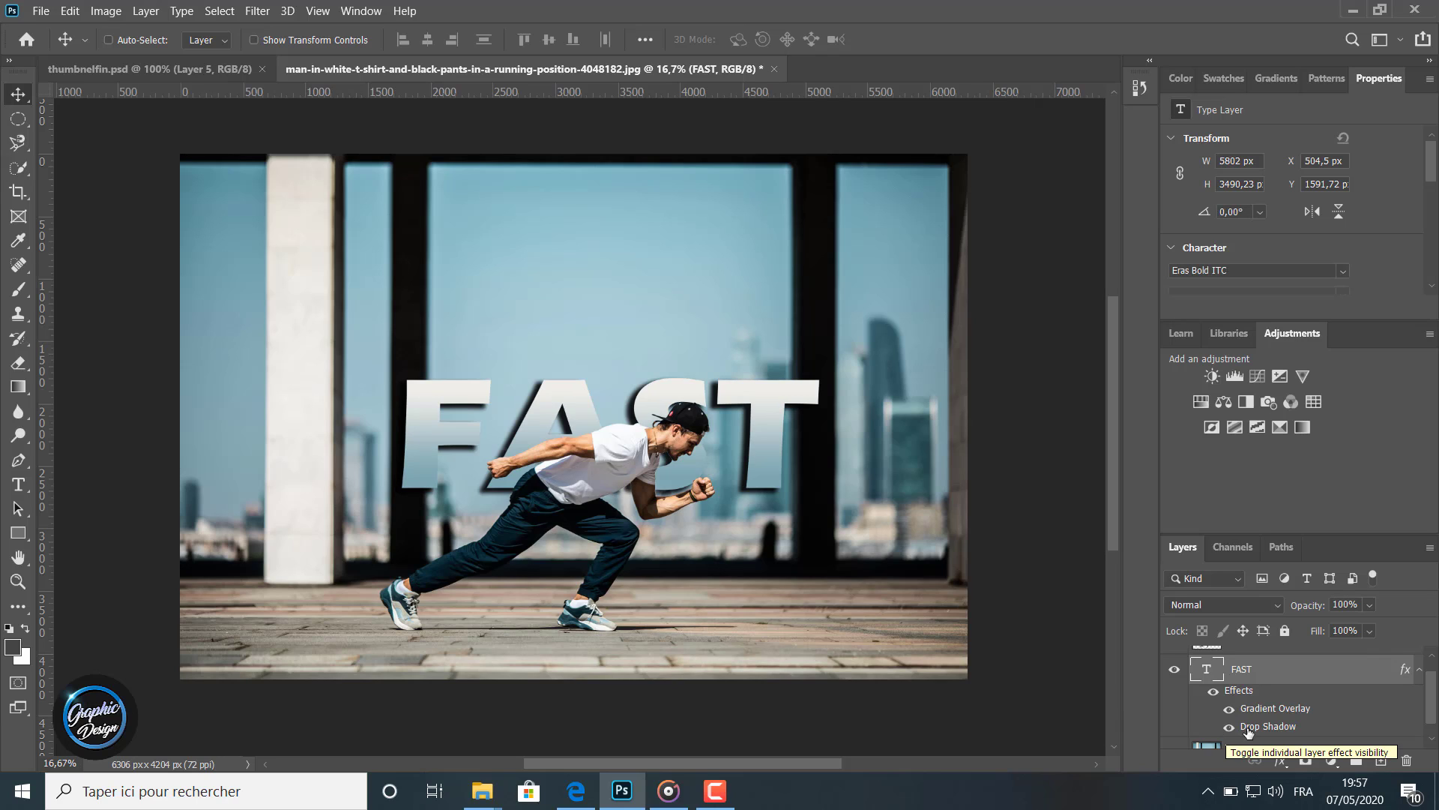
Reopen the drop shadow and set its opacity to 100%, distance to 24 px and spread to 18%, then apply
double_click(1258, 727)
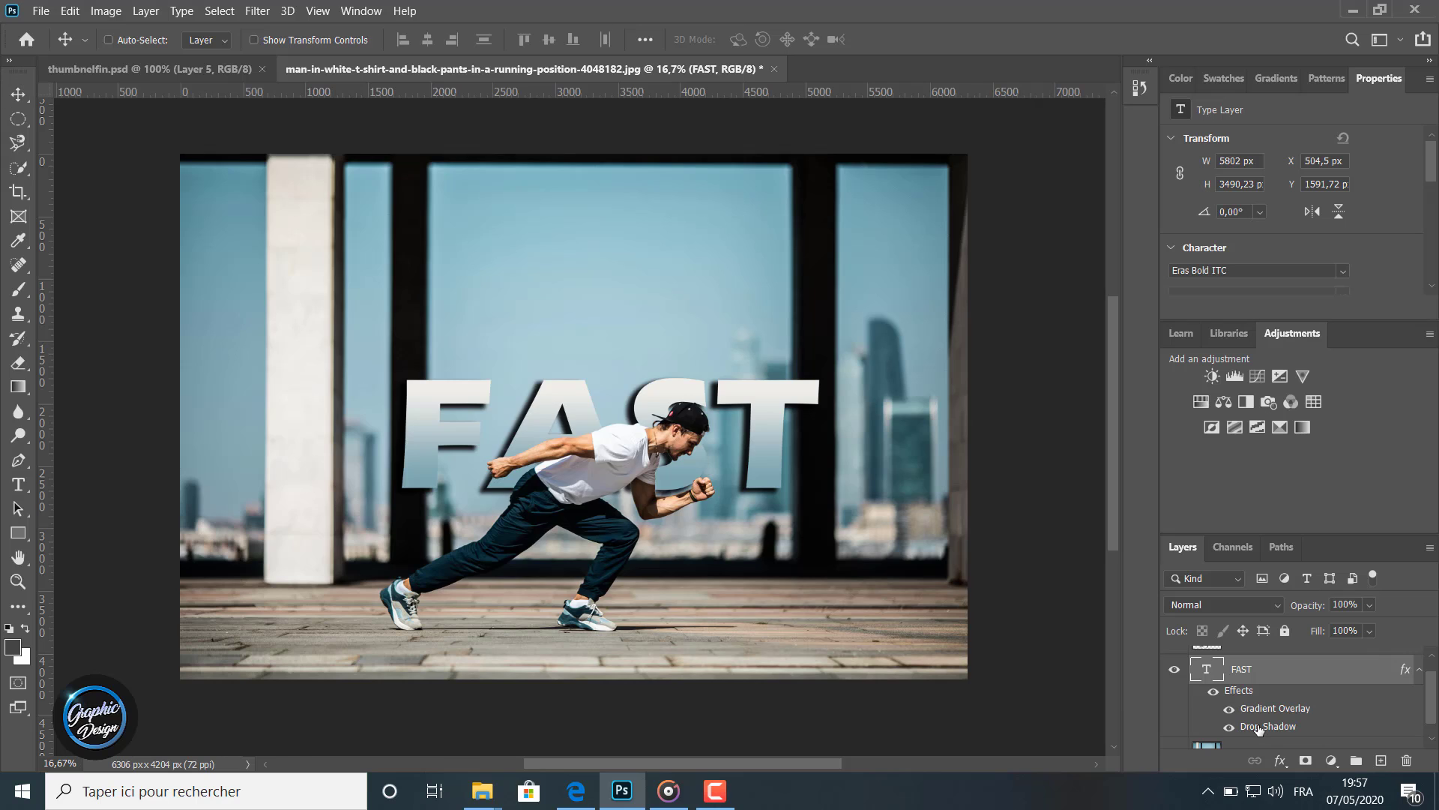
drag(493, 153, 169, 166)
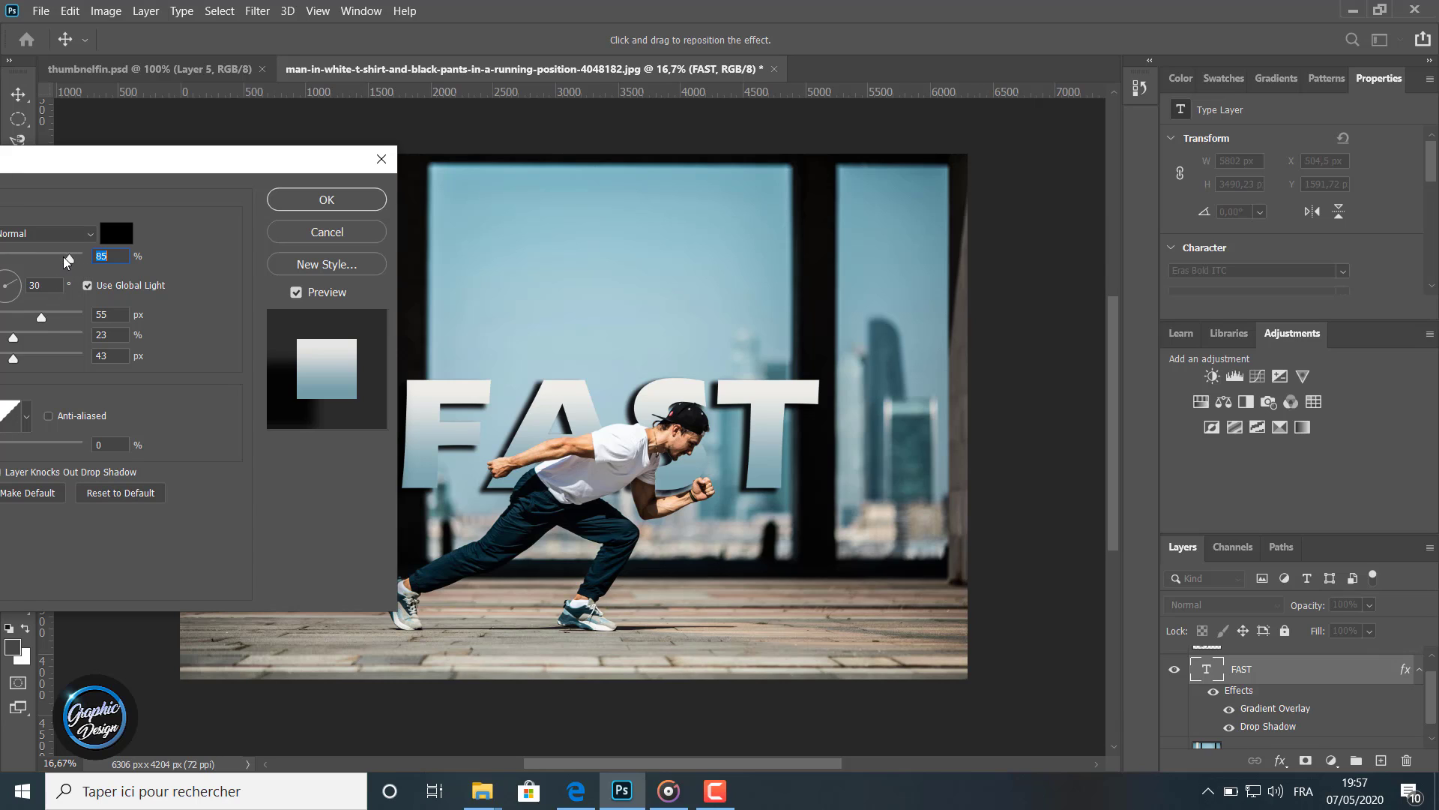
drag(68, 260, 47, 259)
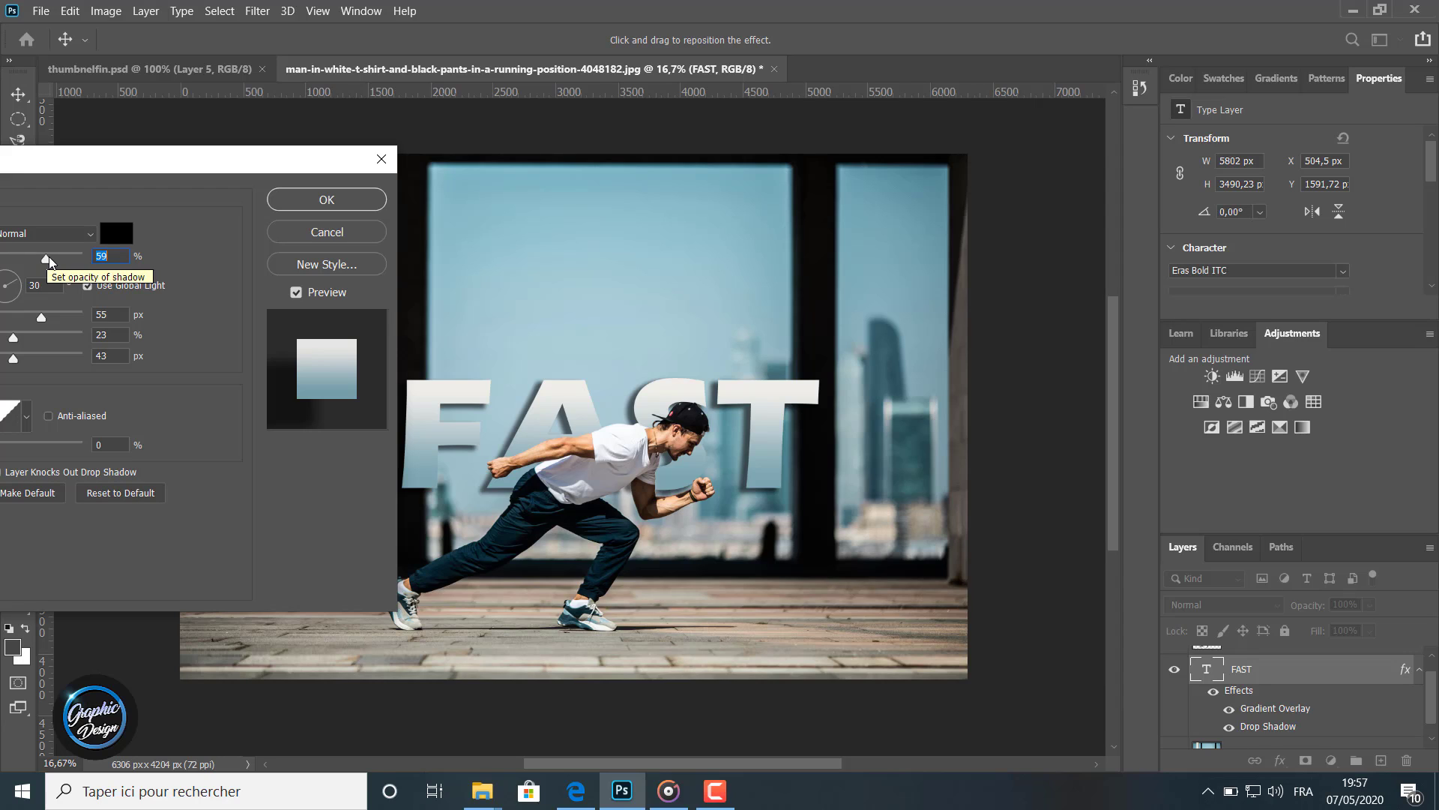
drag(49, 261, 77, 260)
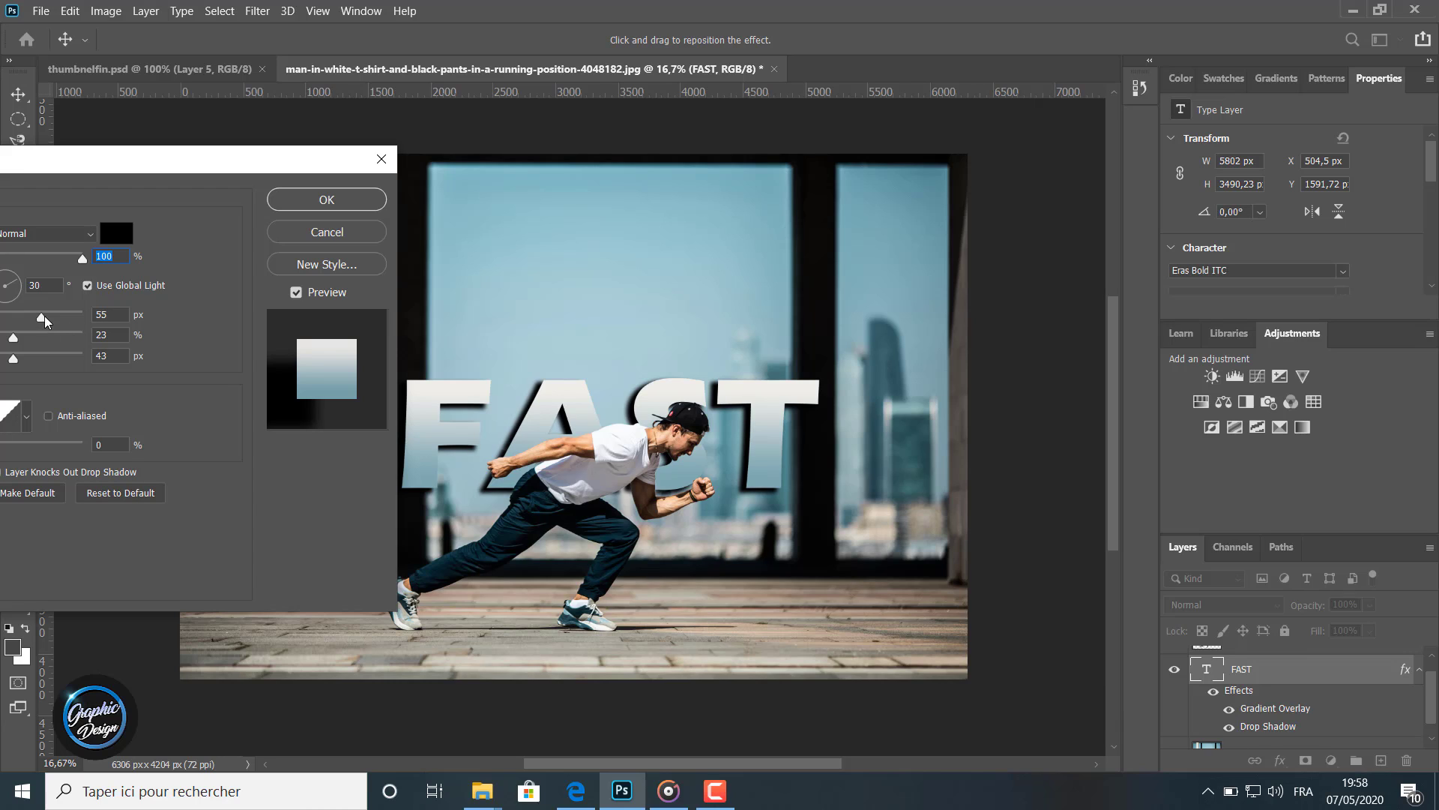
drag(42, 317, 10, 338)
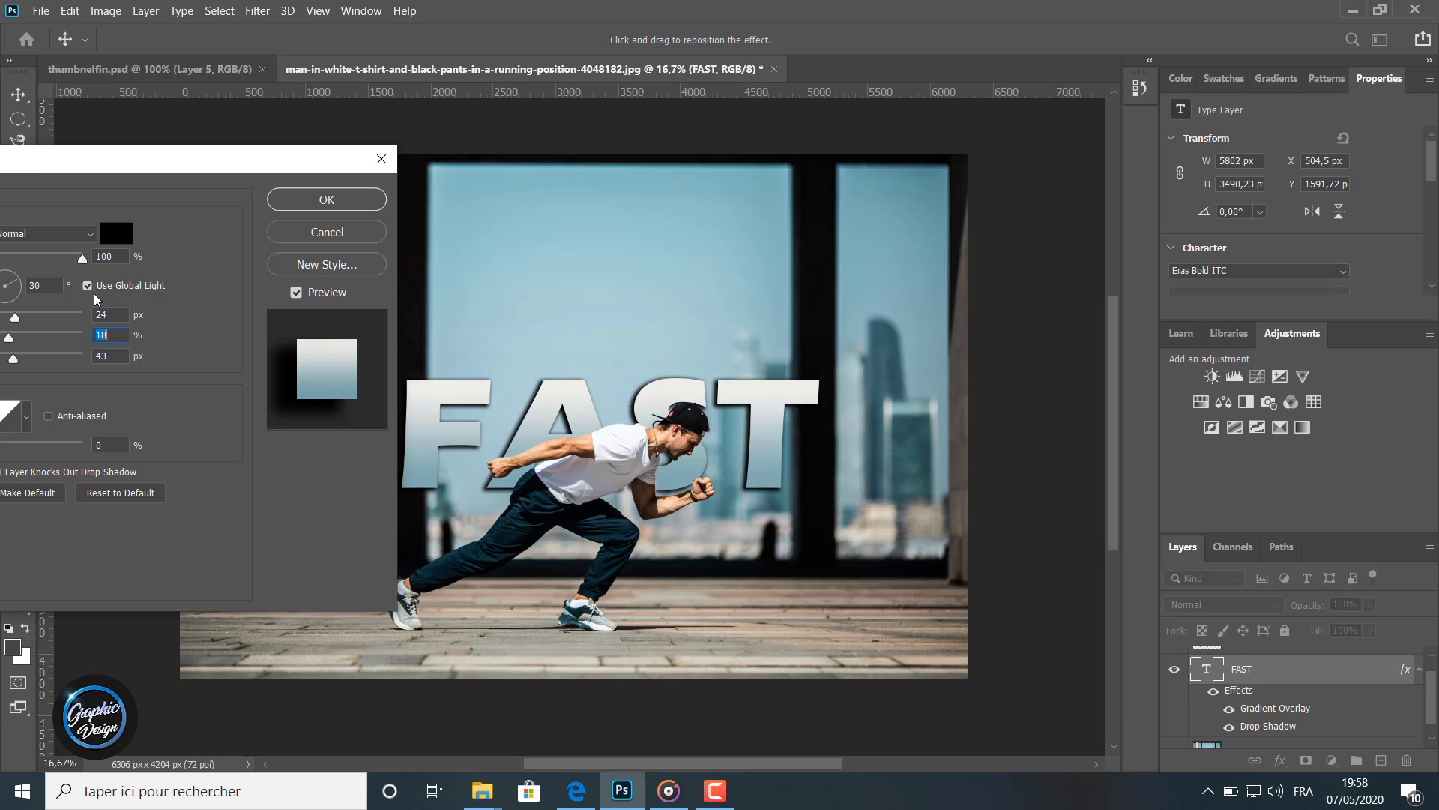
click(278, 201)
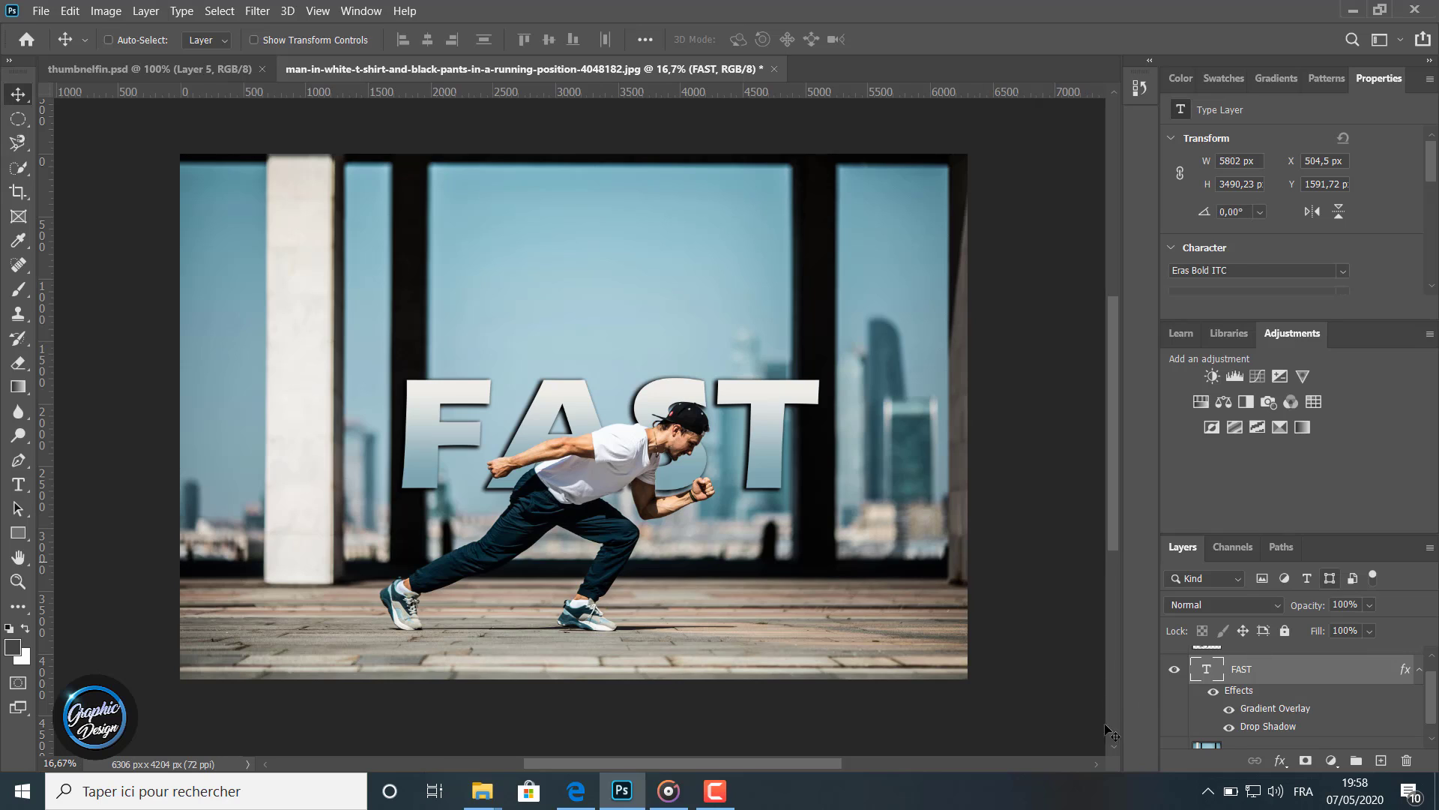
Toggle the drop shadow's visibility off and on to compare the result
click(1230, 726)
click(1230, 725)
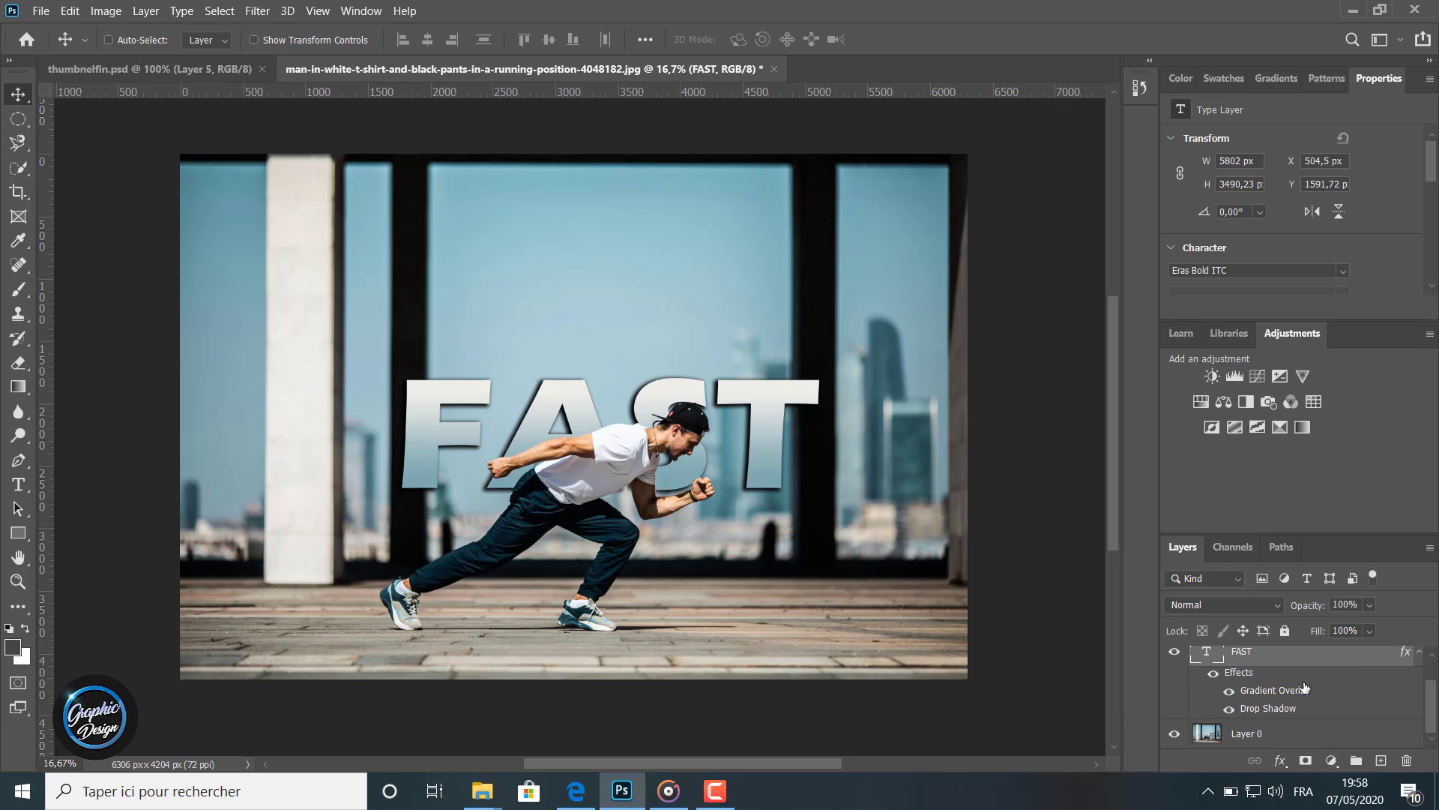
scroll(1306, 687, up, 1)
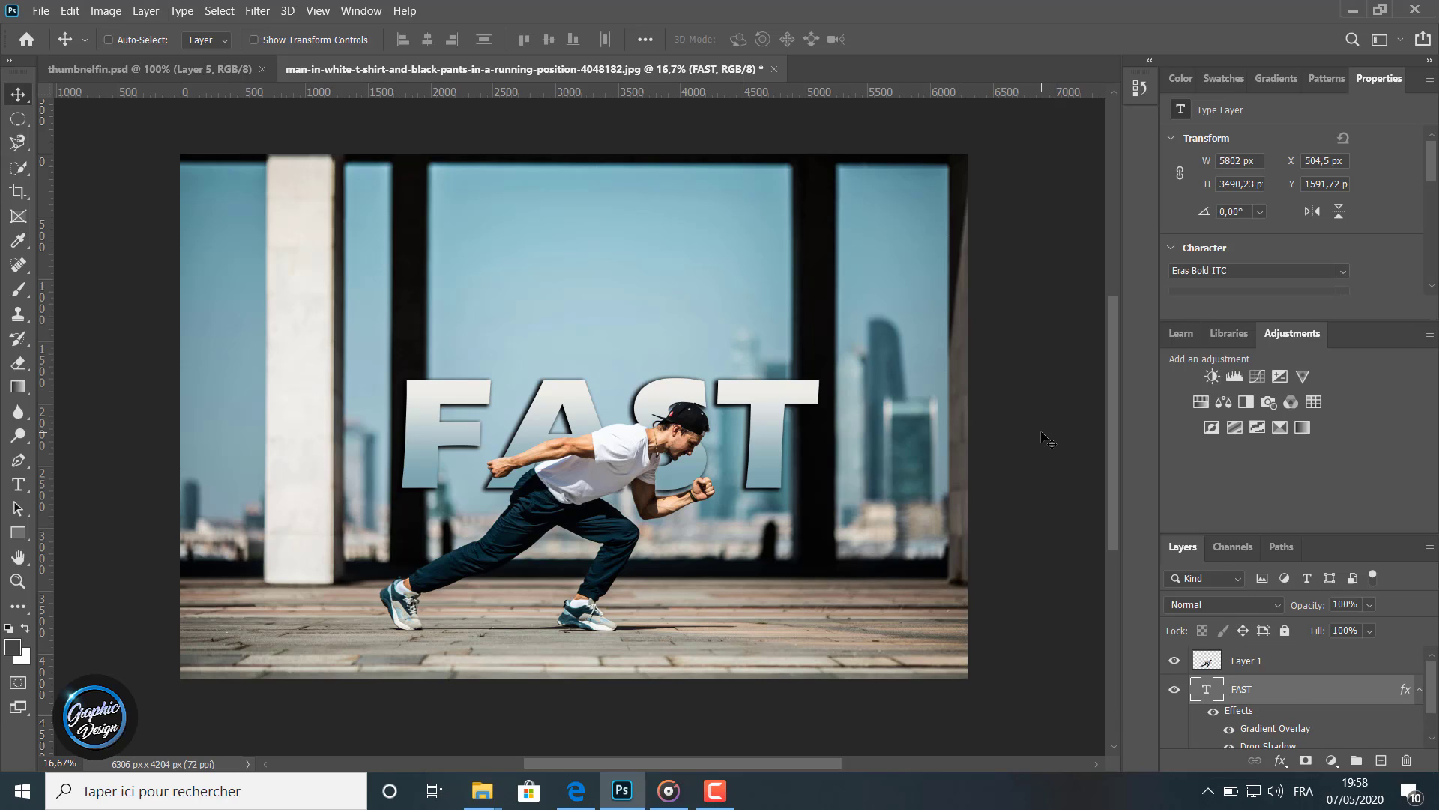